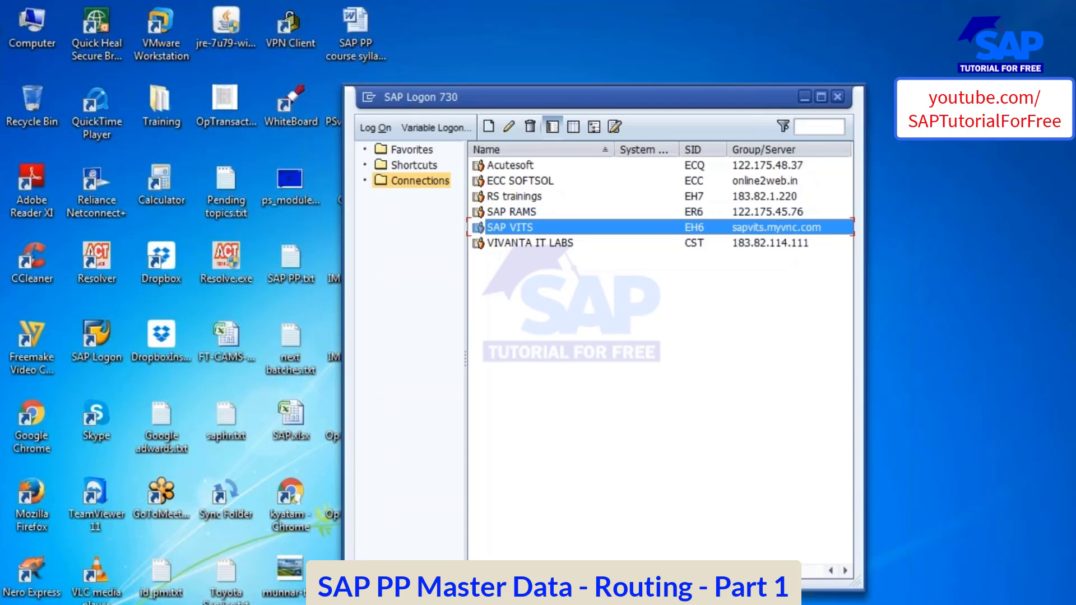
Step: Log on to the SAP VITS system in client 800 with the trainer's user ID and account password
double_click(530, 227)
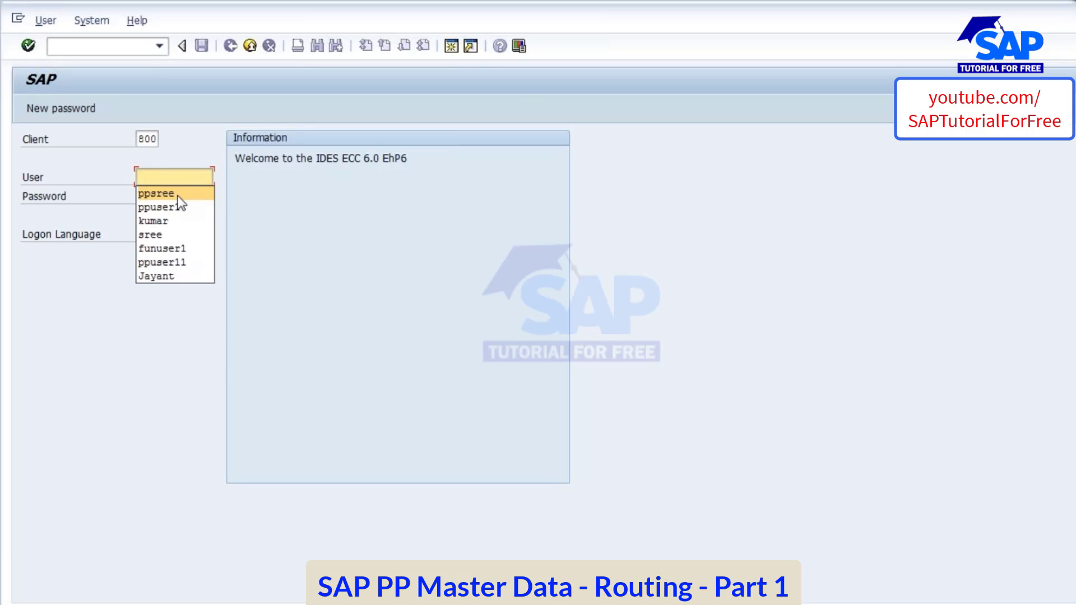
click(162, 194)
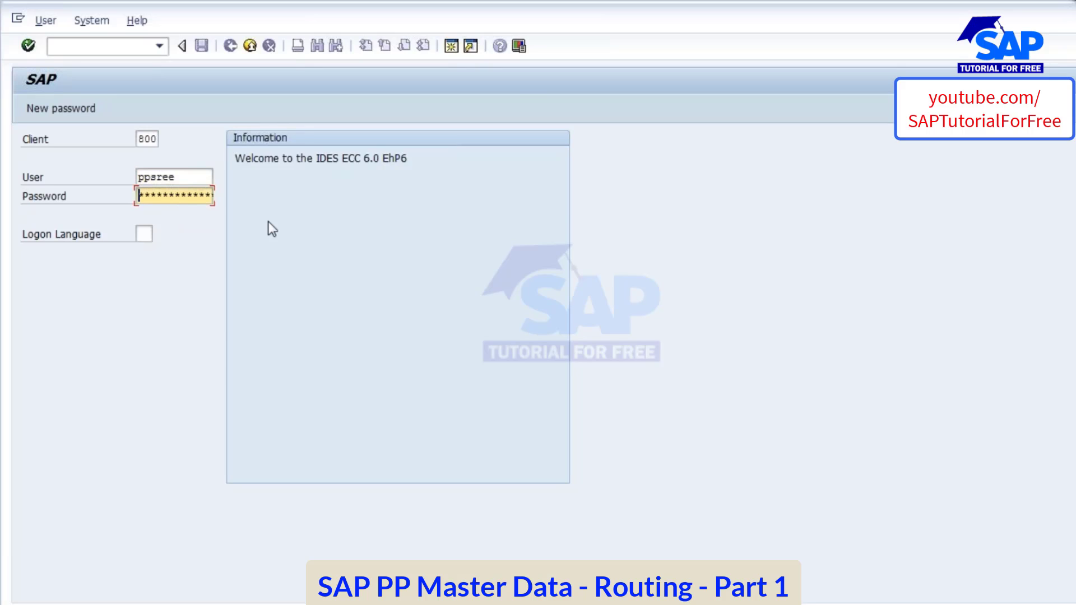
text(******)
key(Return)
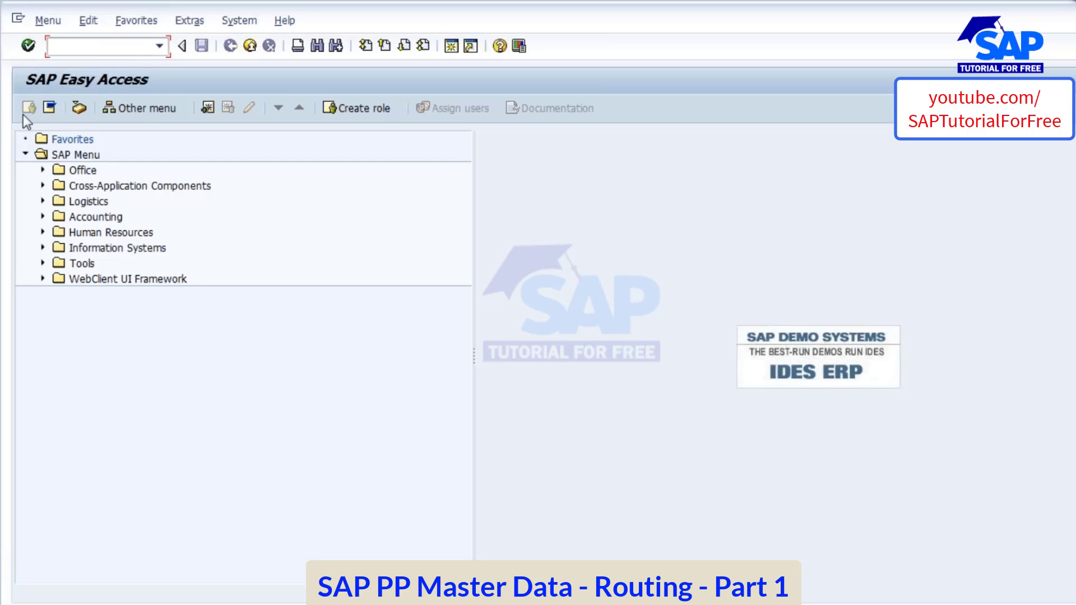
Step: Open the Create Routing transaction at its initial screen
text(da01)
key(Return)
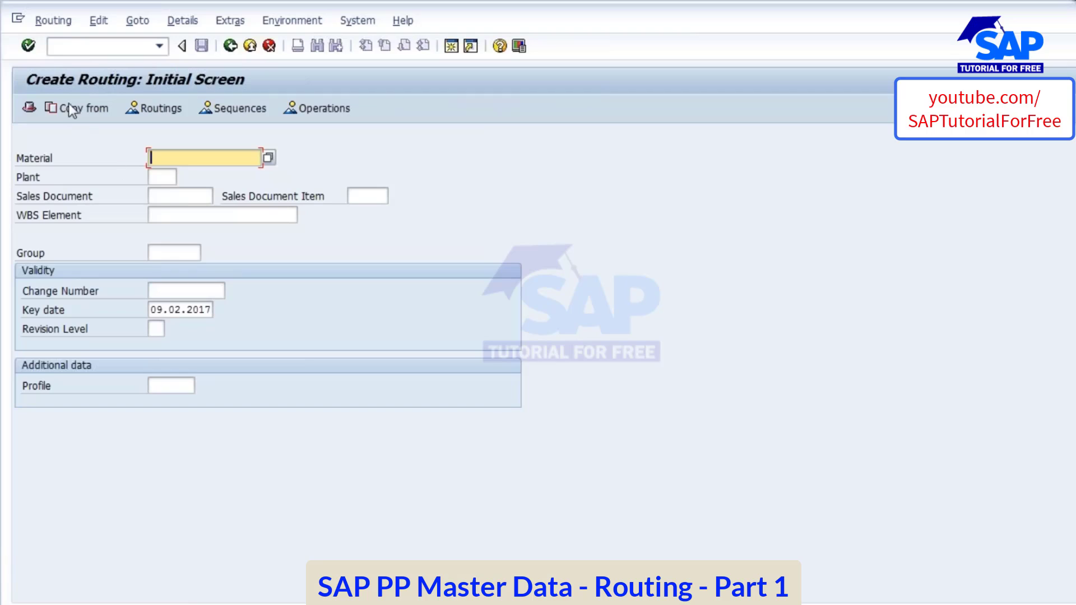
click(913, 33)
click(181, 157)
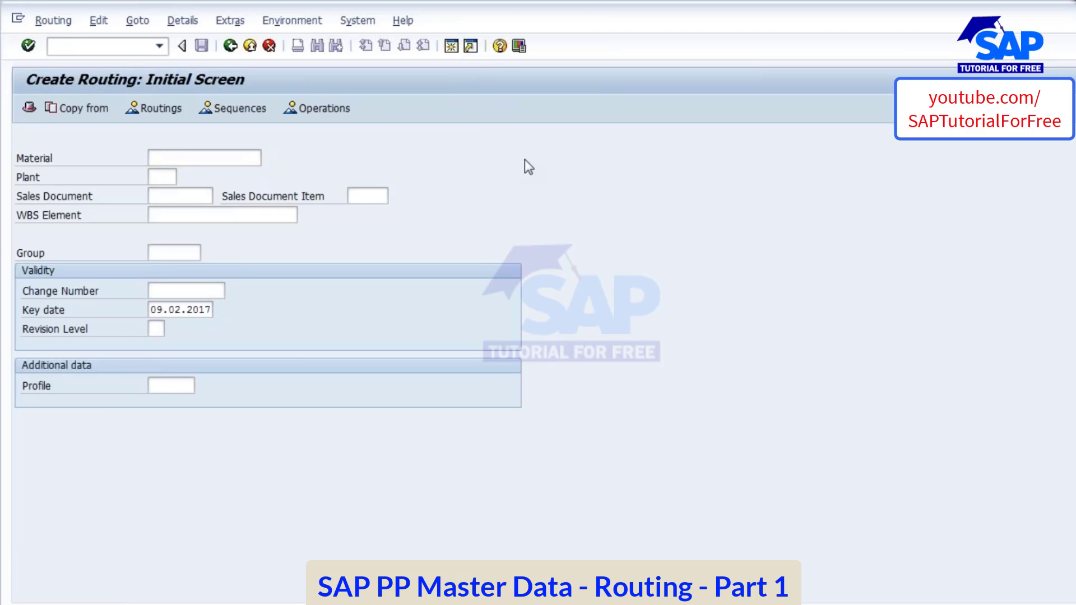
Step: In a separate session, run the Materials List for plant 1000, material type FERT, created by the logged-on user, and select Sprite 1 L Bottle
key(F3)
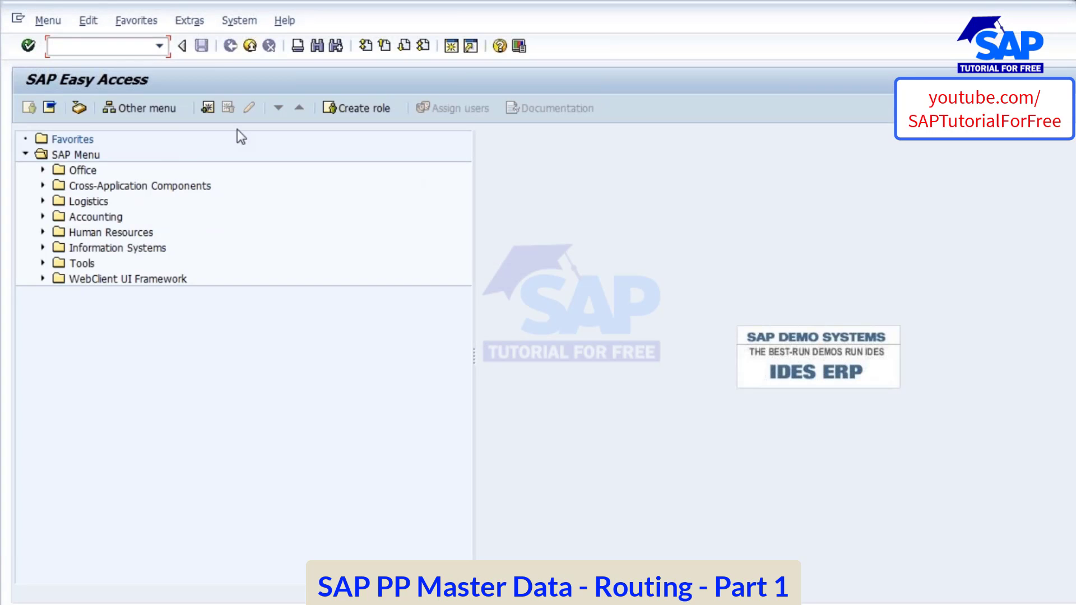
text(MM03)
key(Return)
click(234, 176)
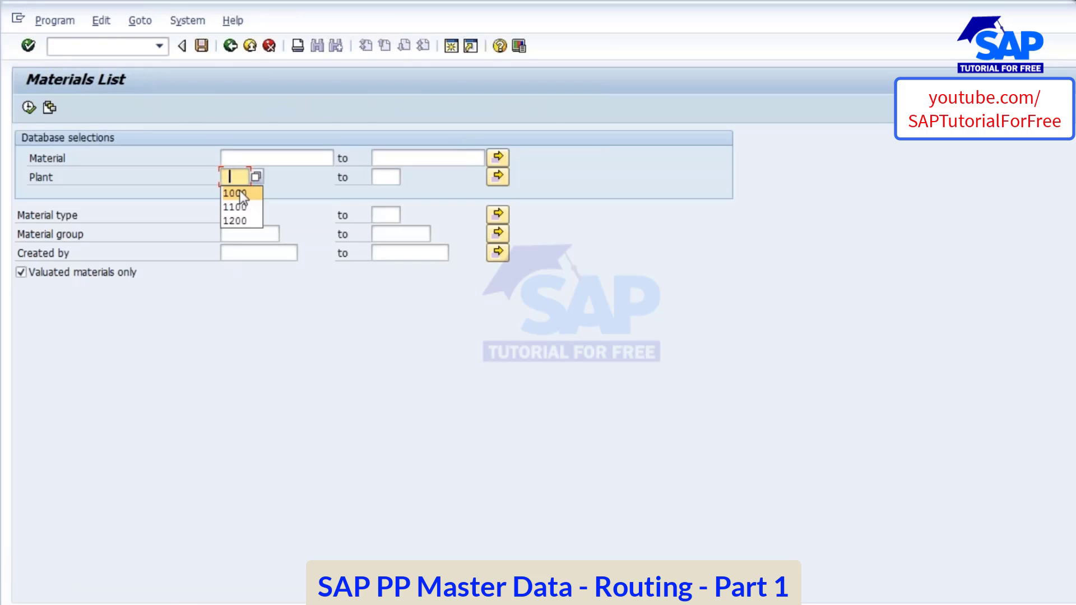
click(234, 215)
click(241, 227)
click(247, 253)
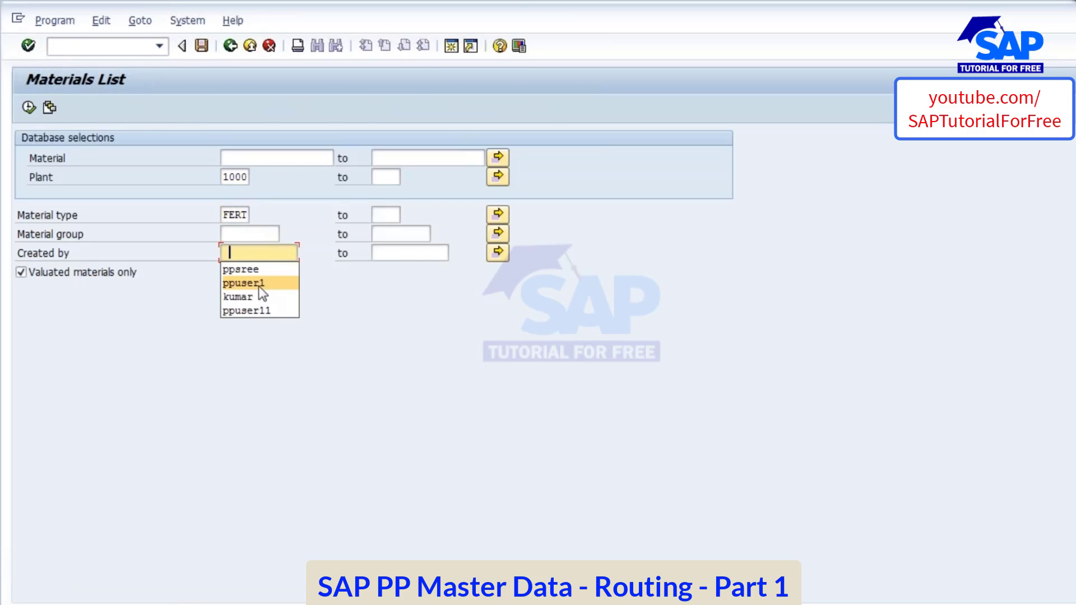
click(255, 275)
click(29, 107)
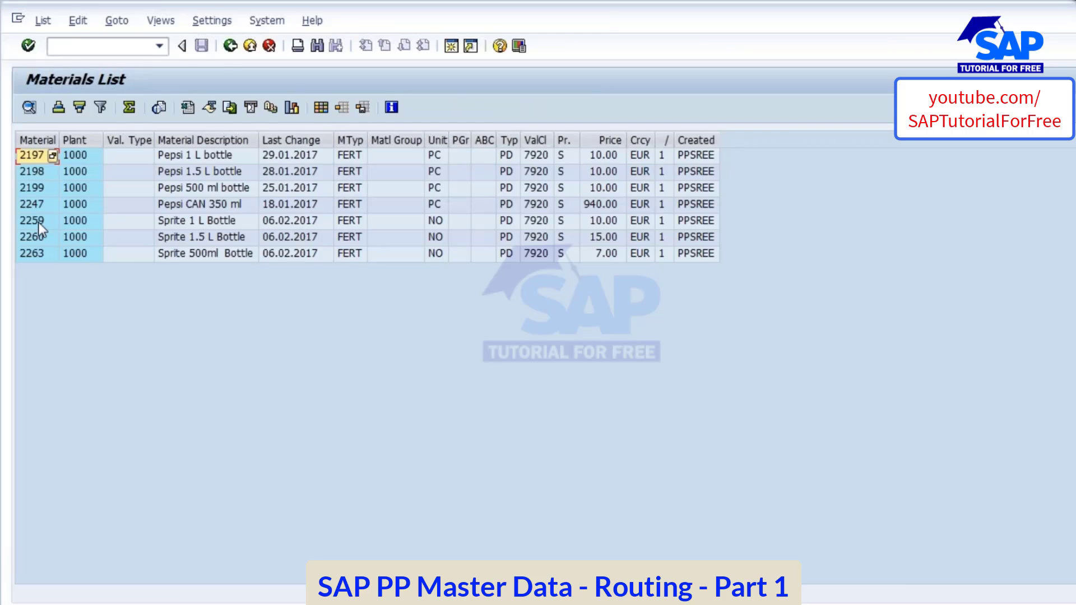
click(38, 222)
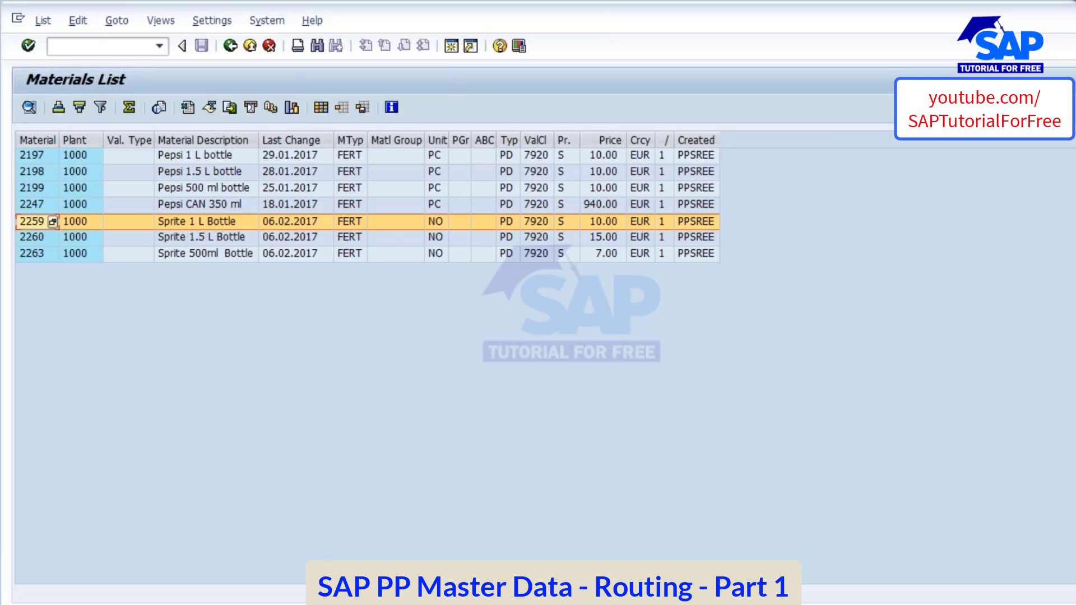
Step: Switch to Chrome and look up images for "sprite 1 liter bottle" on google.co.in in a new tab
click(432, 603)
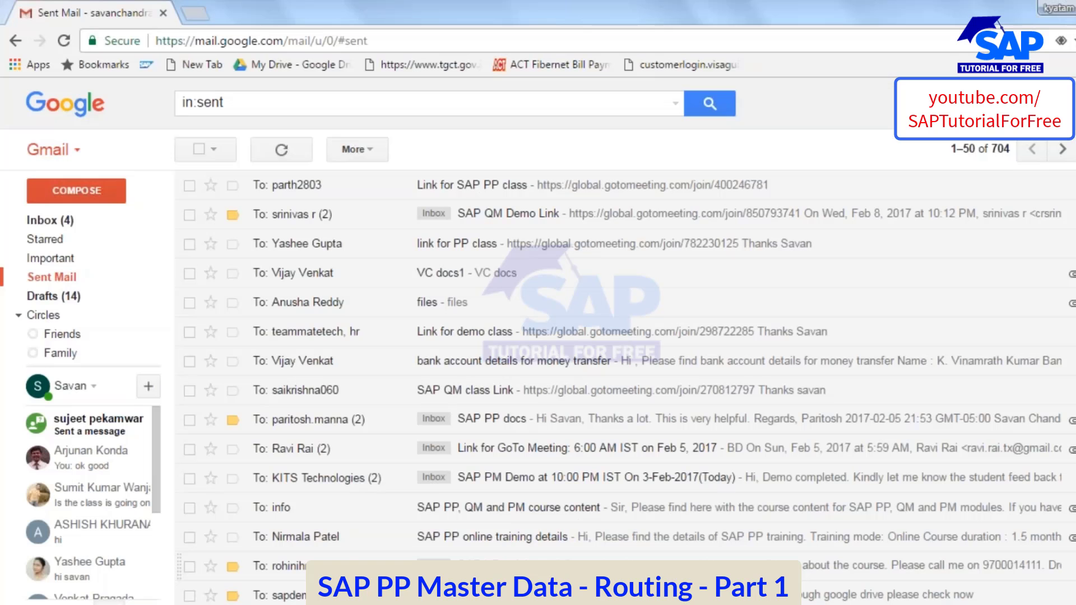
click(196, 15)
text(GOOgle.co.in)
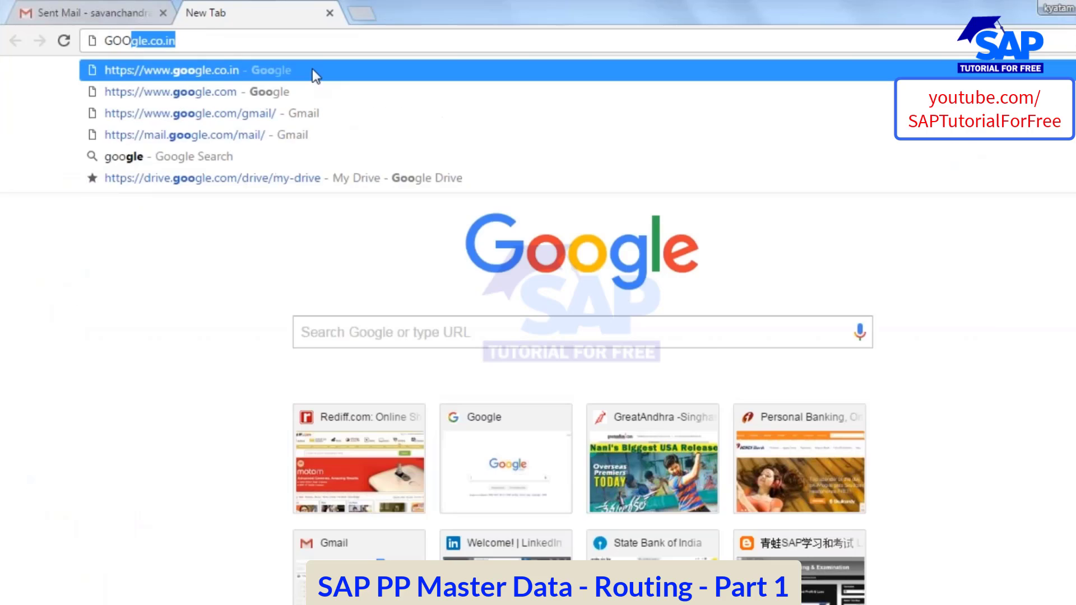
click(311, 69)
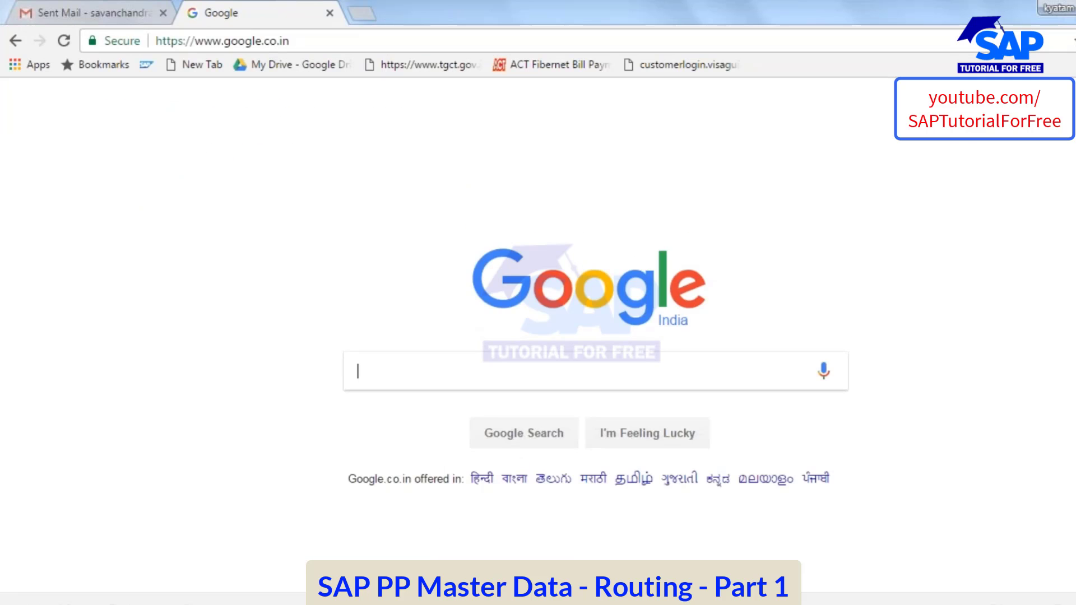
text(SPRITE)
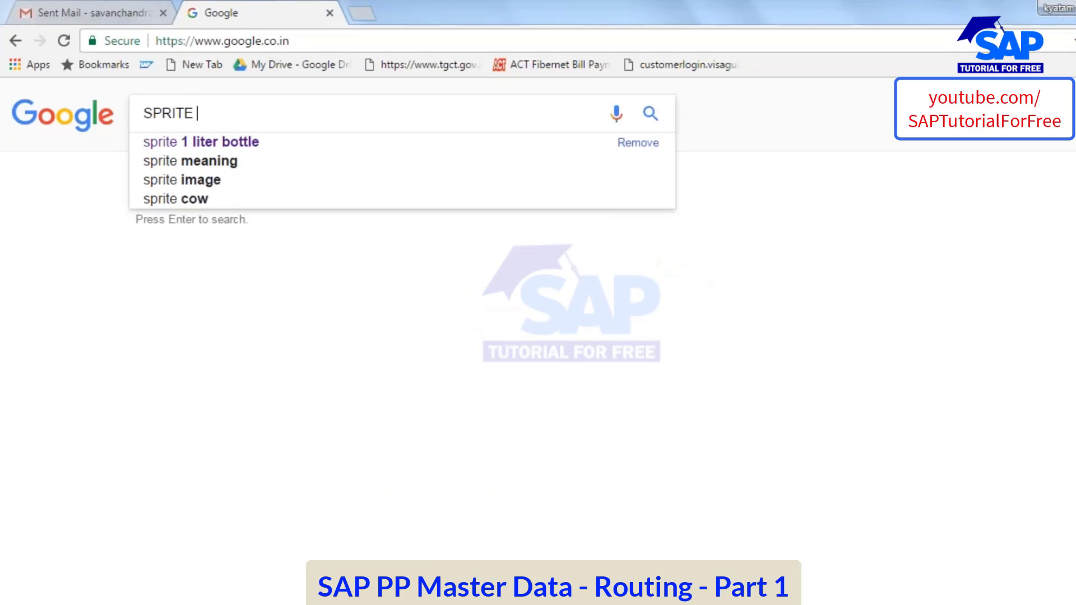
click(243, 144)
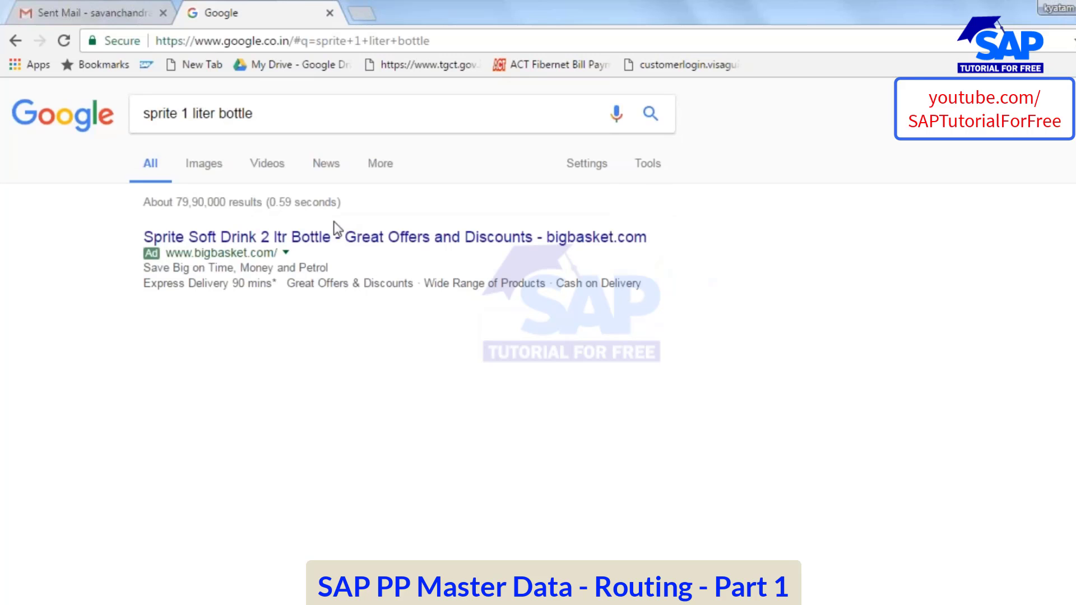
click(203, 166)
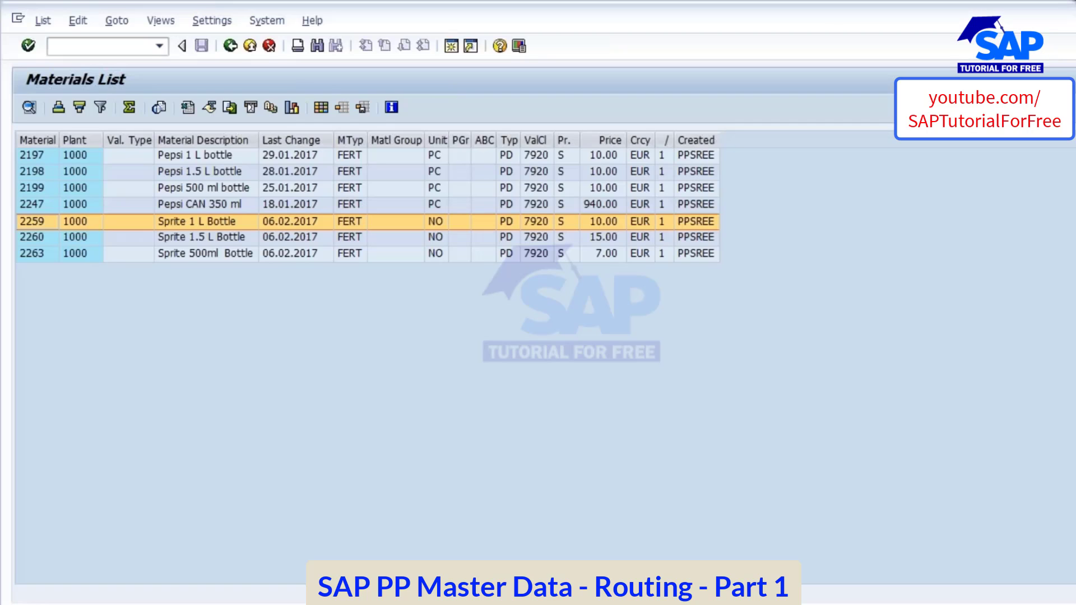
Step: Return to the Create Routing session and start a routing for material 2259 in plant 1000, opening its header details
click(35, 221)
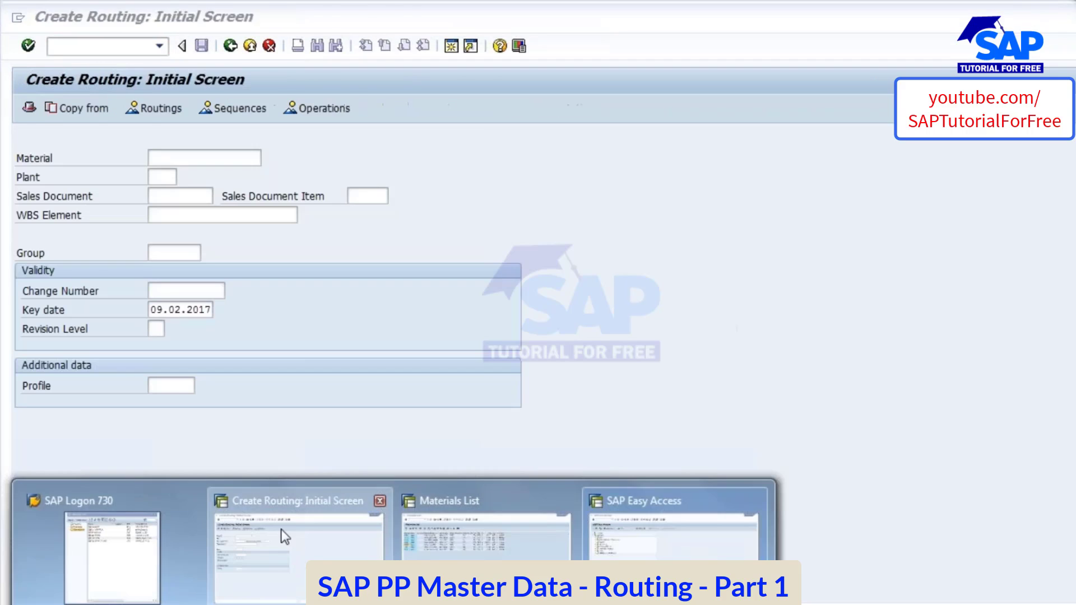
click(281, 529)
text(2259)
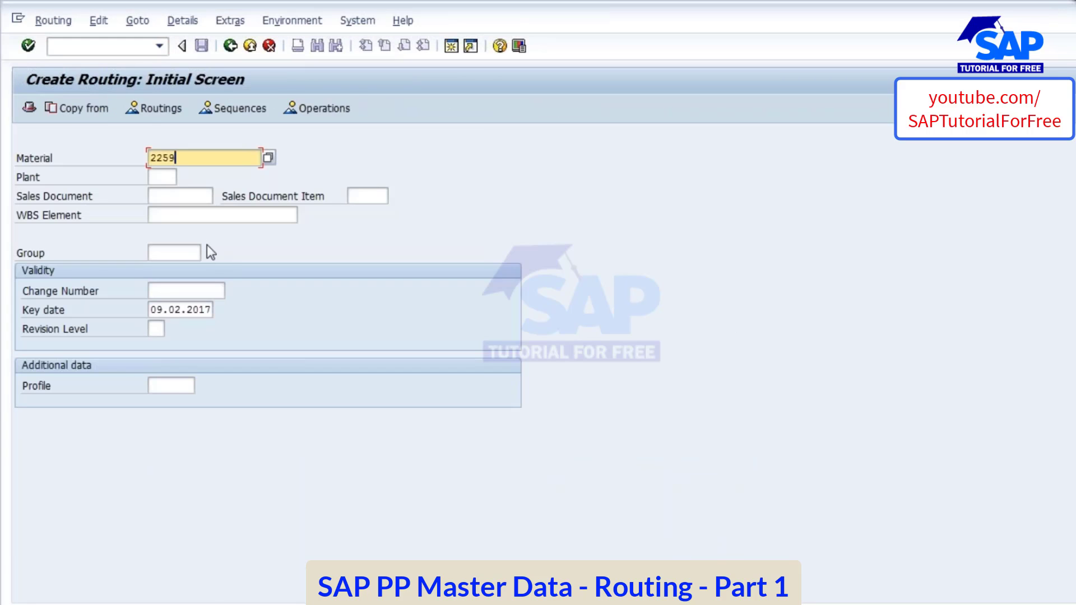
click(166, 174)
text(1000)
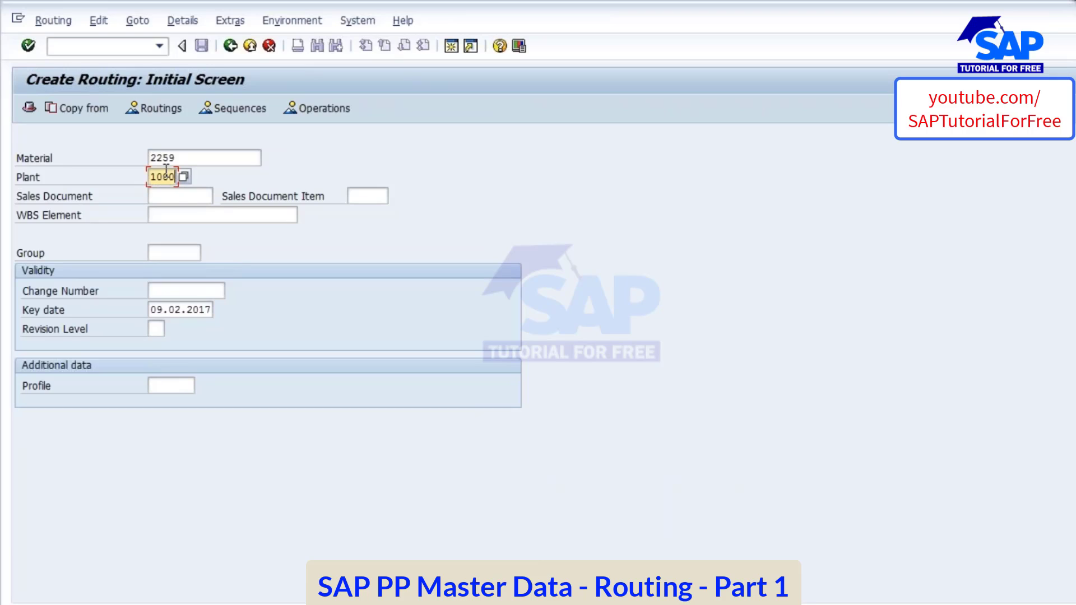
drag(150, 179, 71, 156)
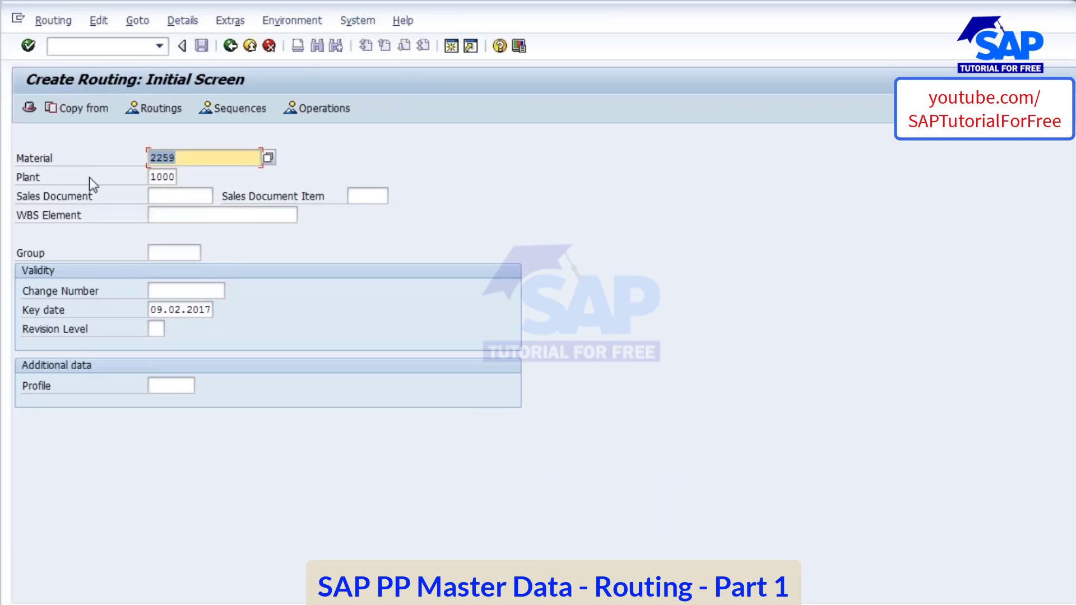
click(157, 177)
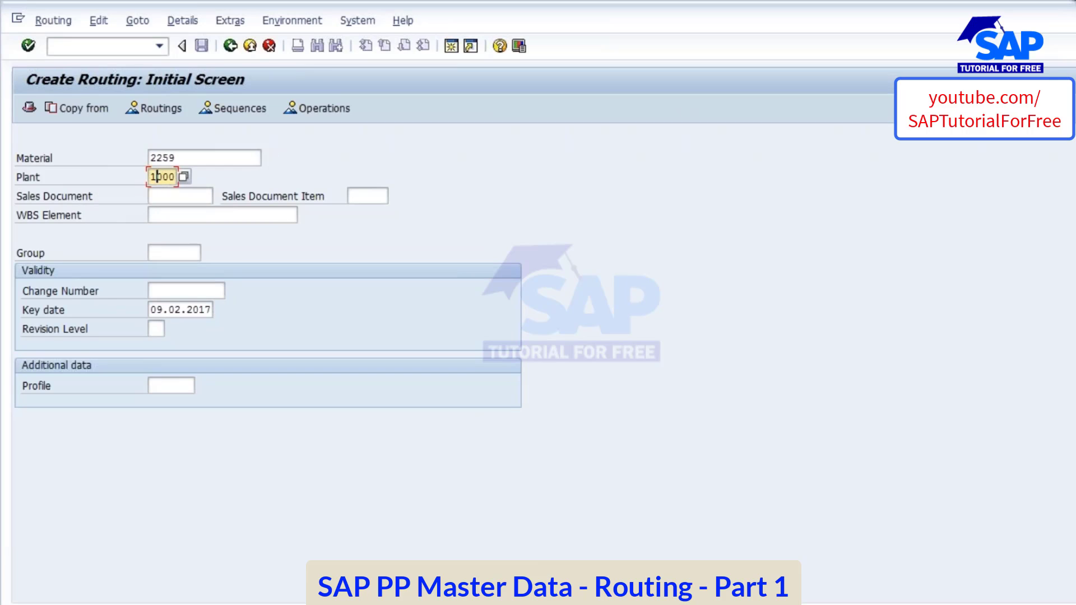
key(Return)
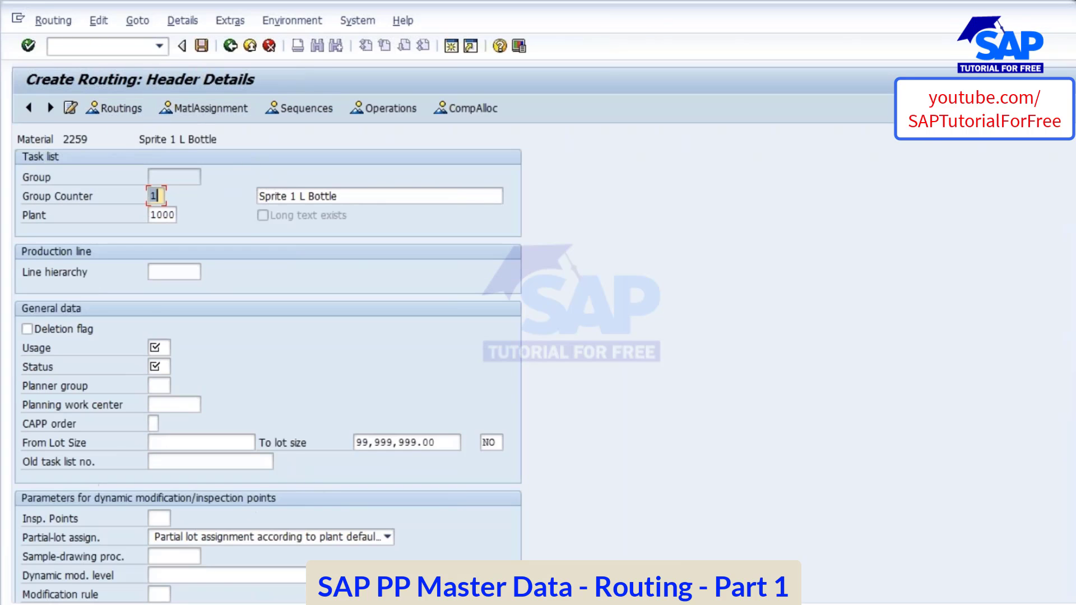
Step: Switch to PowerPoint to review the Structure of Routing slide and return to the task list group in the SAP routing header
key(alt+Tab)
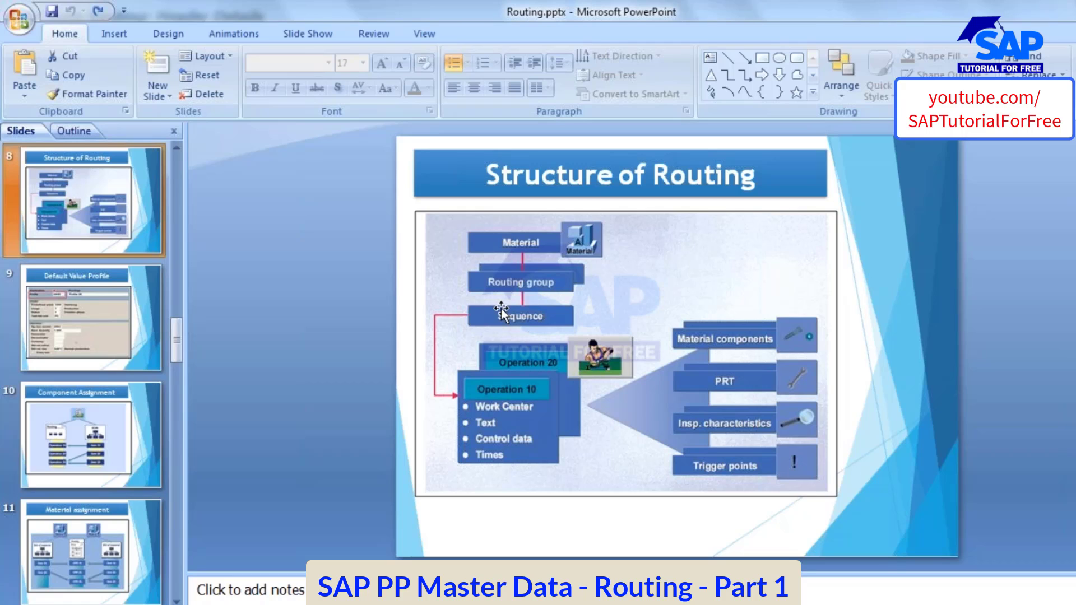
key(alt+Tab)
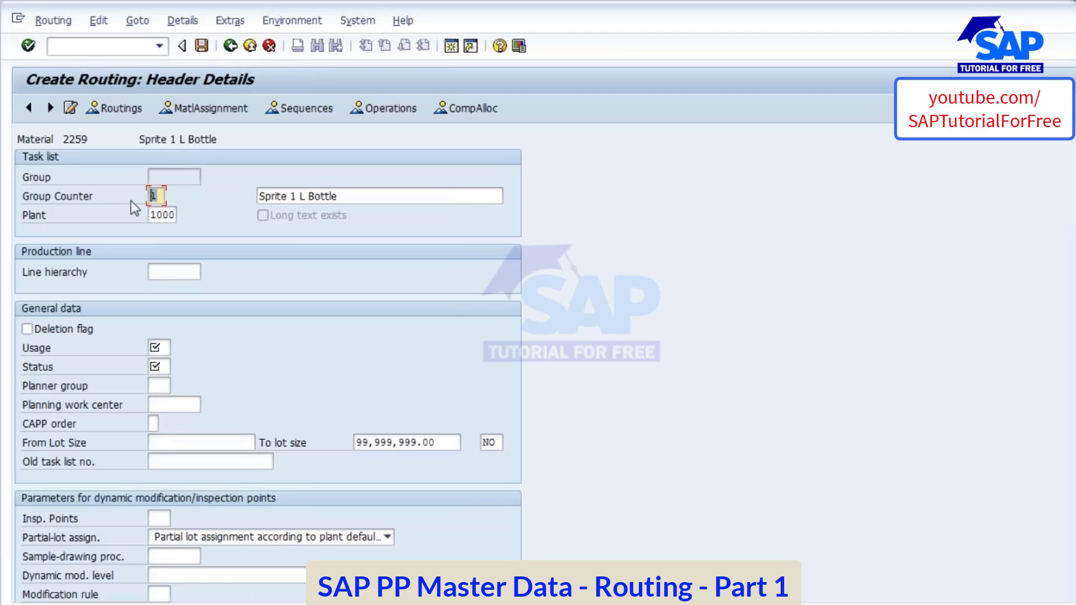
click(179, 176)
Step: Extend the description of group counter 1 to read "Sprite 1 L Bottle - Manual line"
click(367, 197)
text(- )
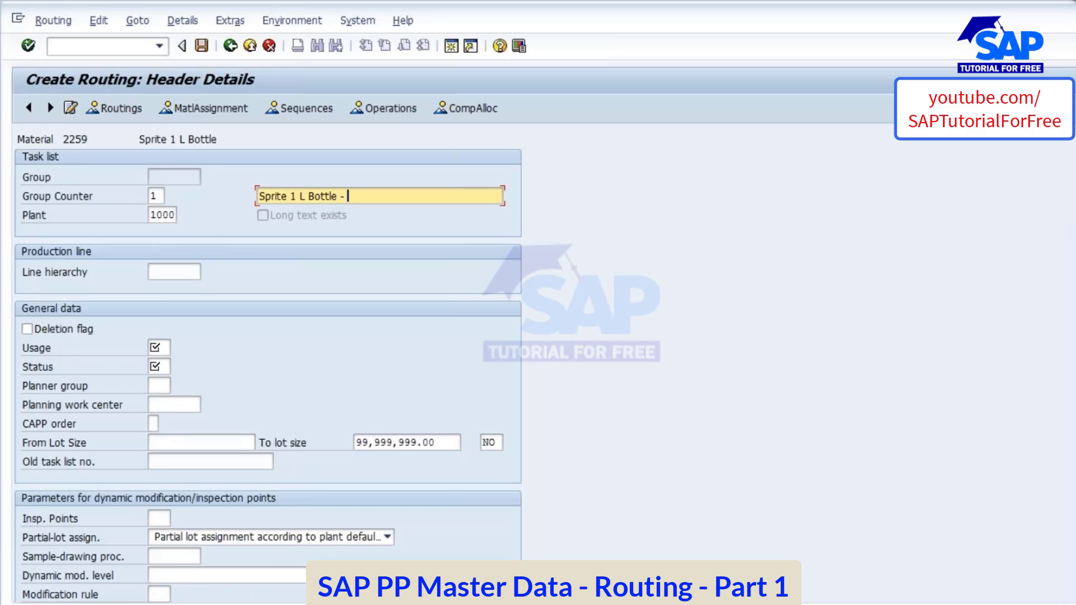
text(Manual line)
drag(414, 195, 234, 190)
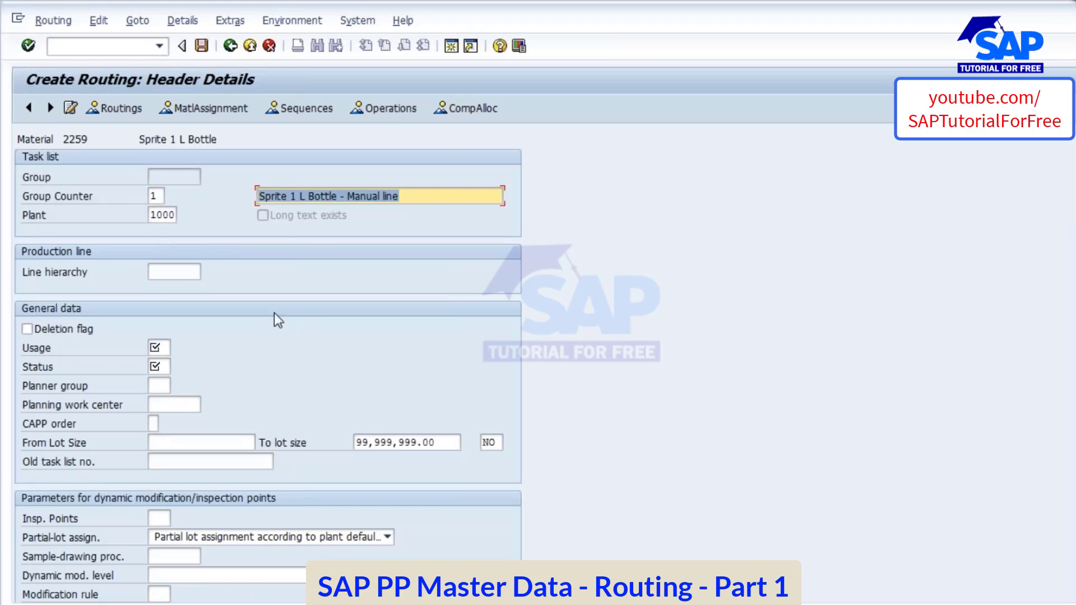
Step: Review the possible task list usages and set the routing's usage to 1, Production
click(159, 347)
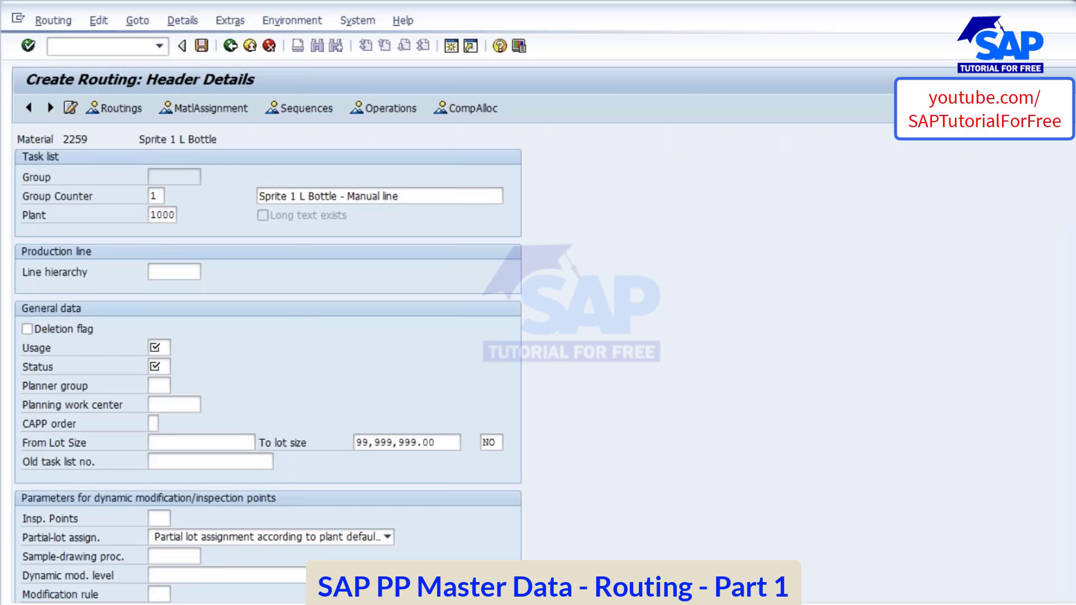
key(F4)
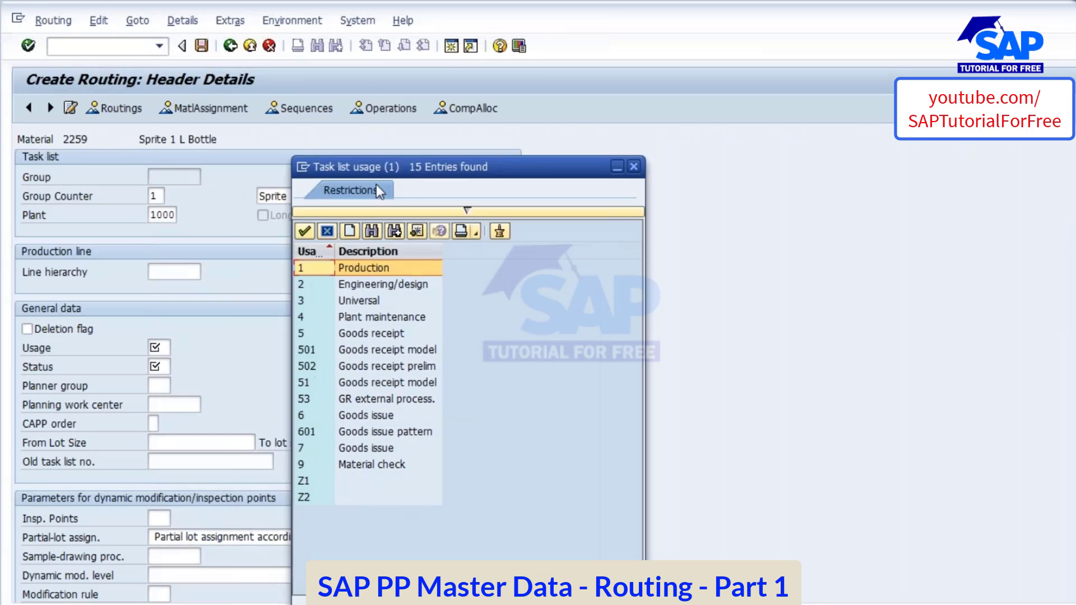
click(363, 268)
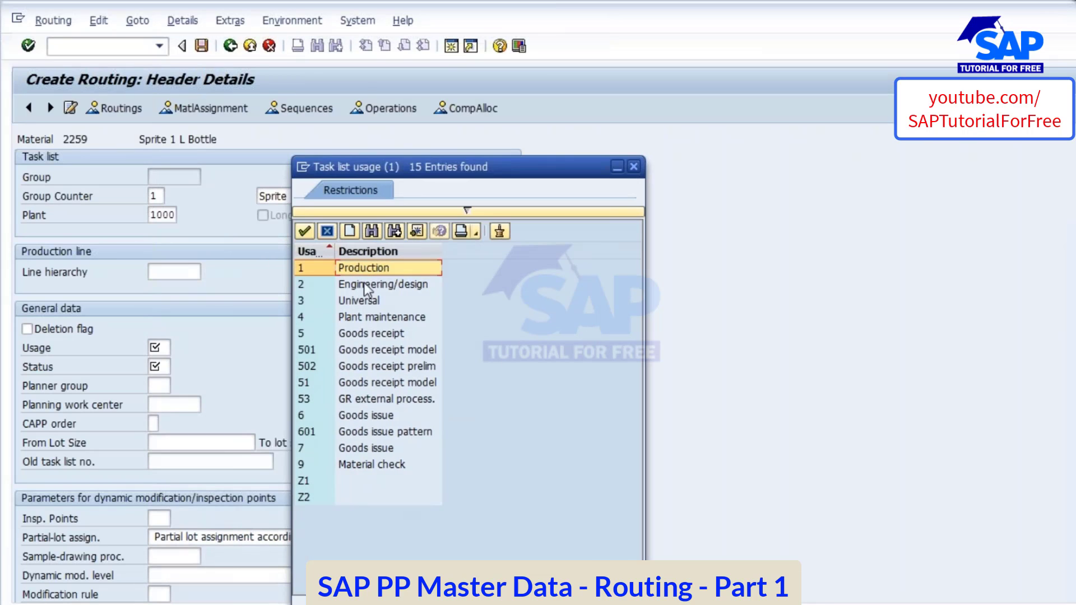
click(392, 319)
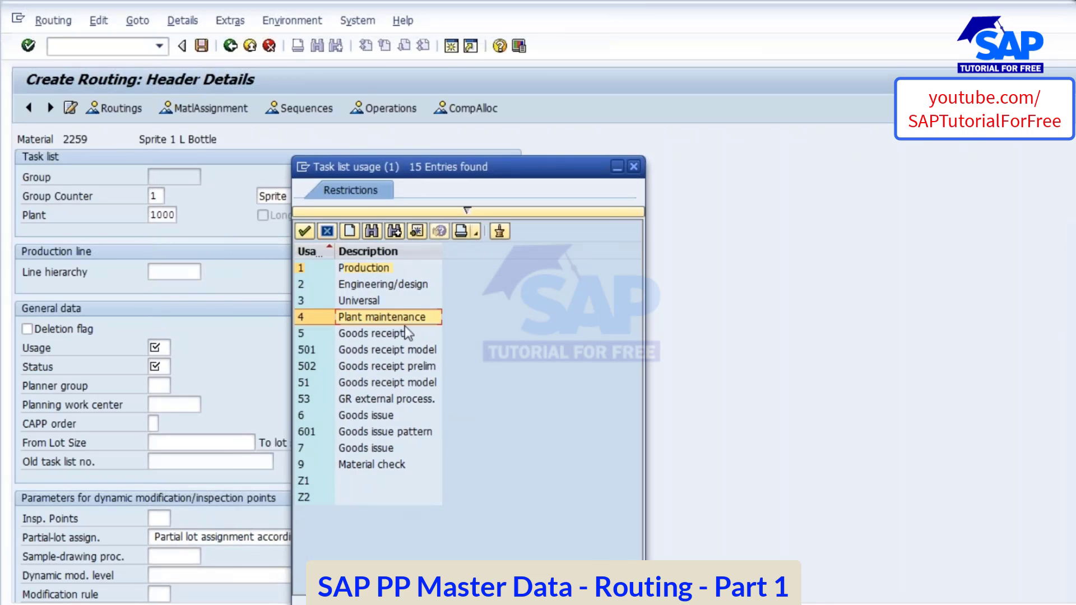
click(365, 333)
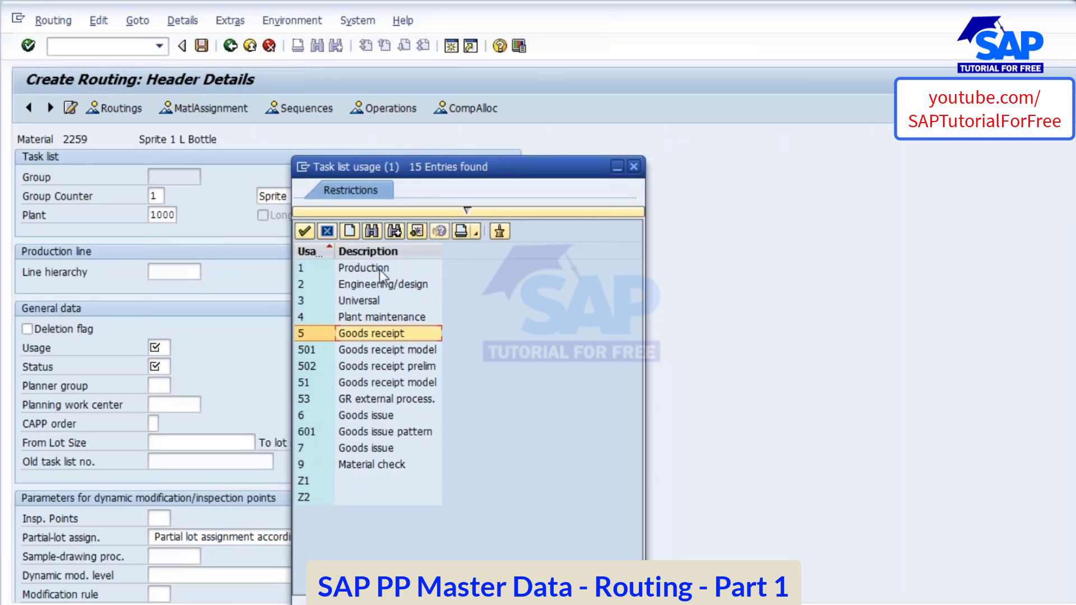
click(357, 267)
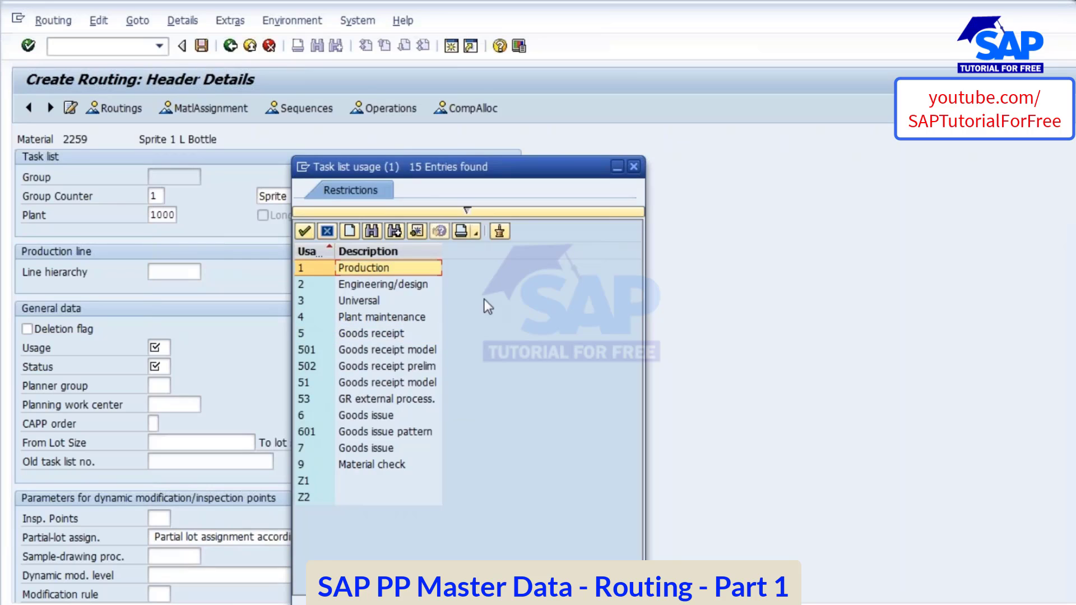
click(361, 316)
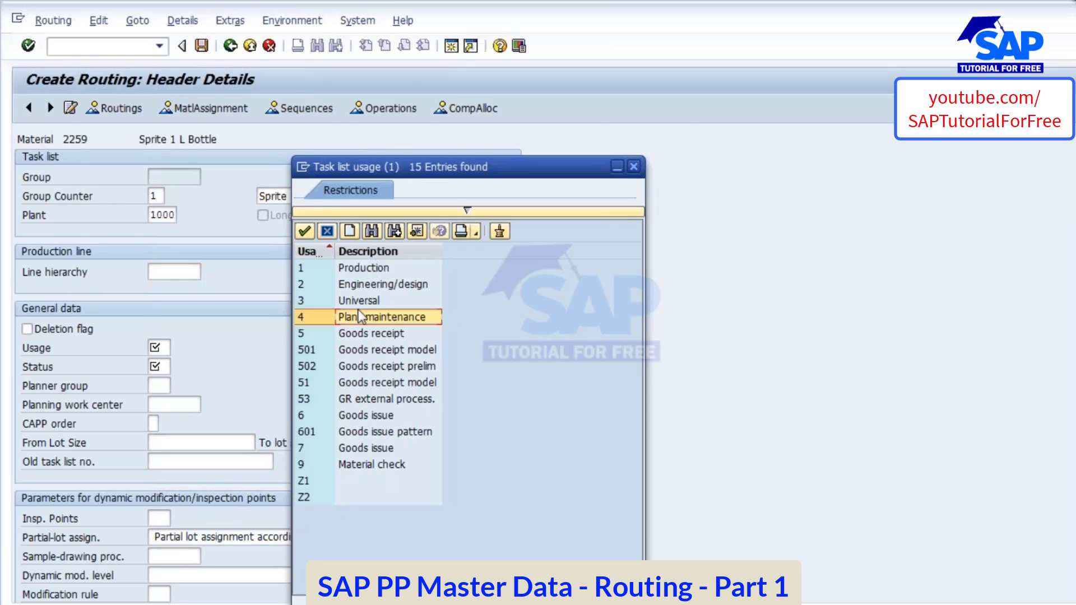
double_click(361, 270)
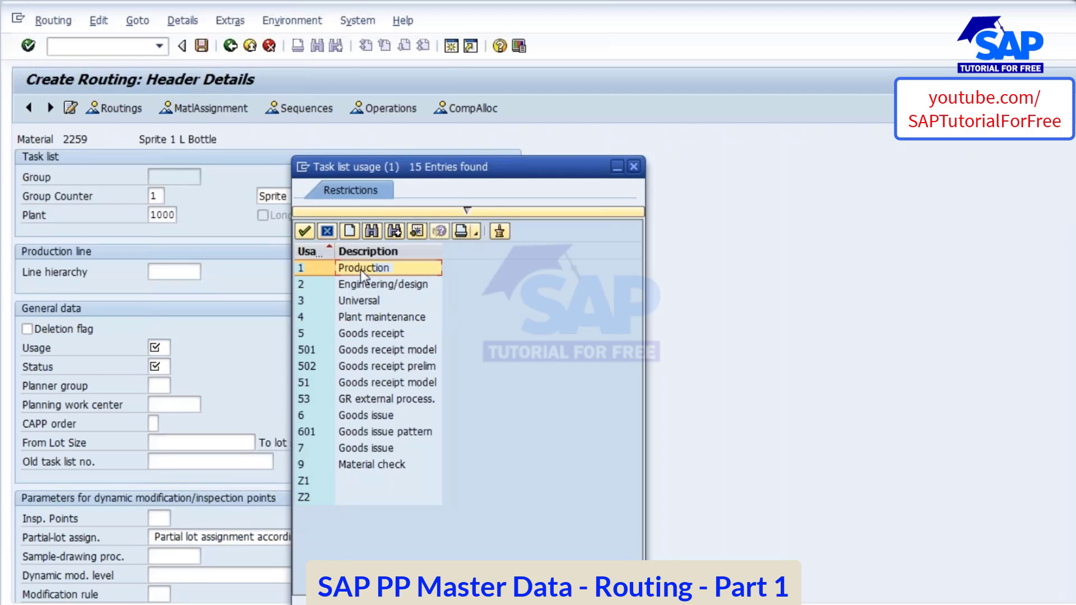
Step: Review the possible routing statuses and set the status to 4, Released (general)
click(164, 370)
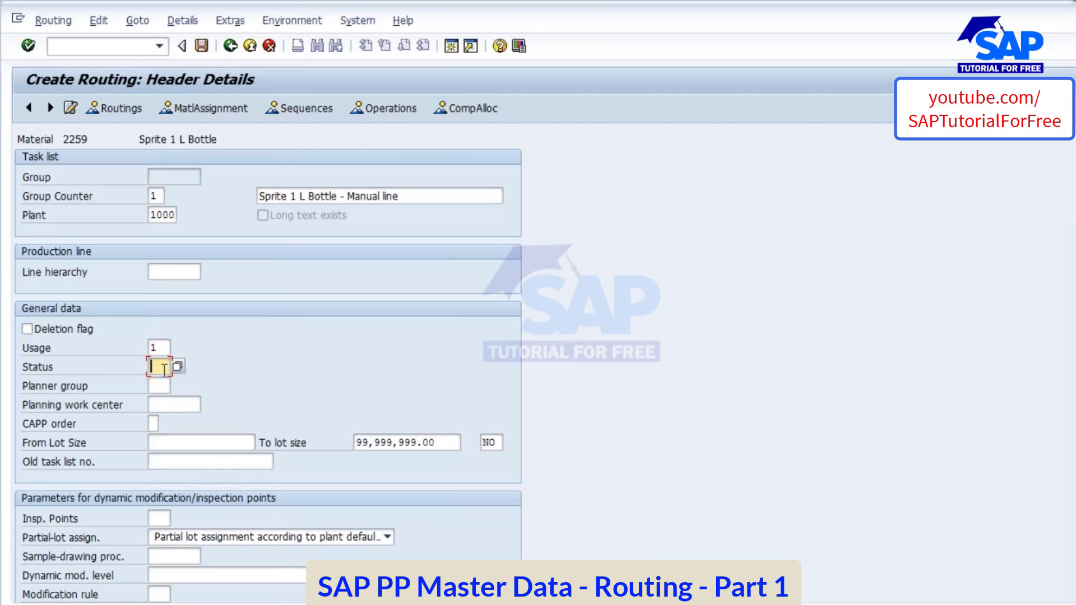
click(179, 368)
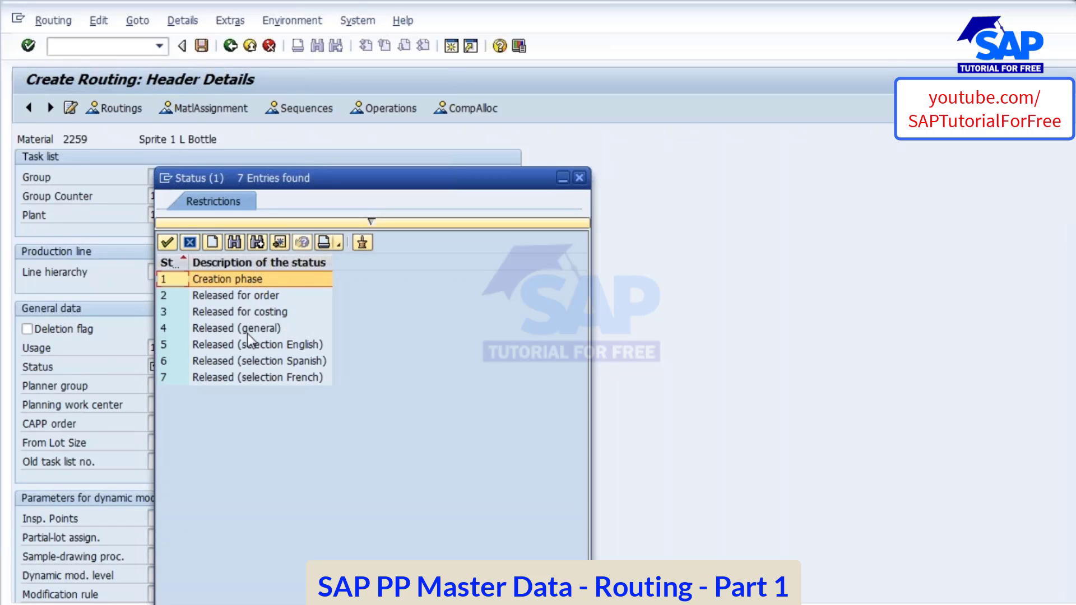
double_click(214, 328)
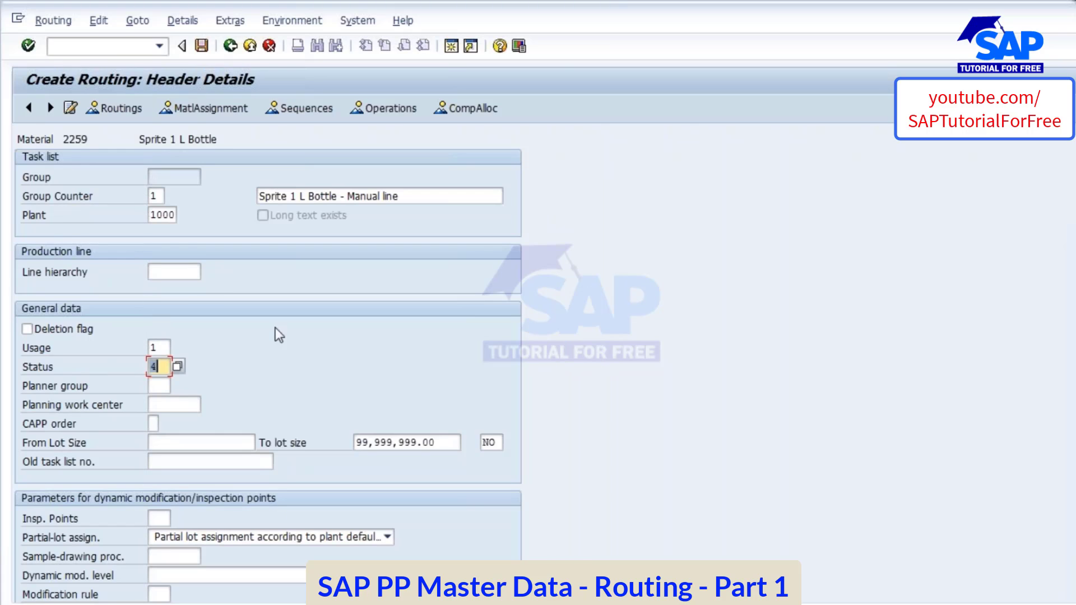
Step: Set the routing's From Lot Size to 1 and open the operation overview
click(211, 443)
text(1)
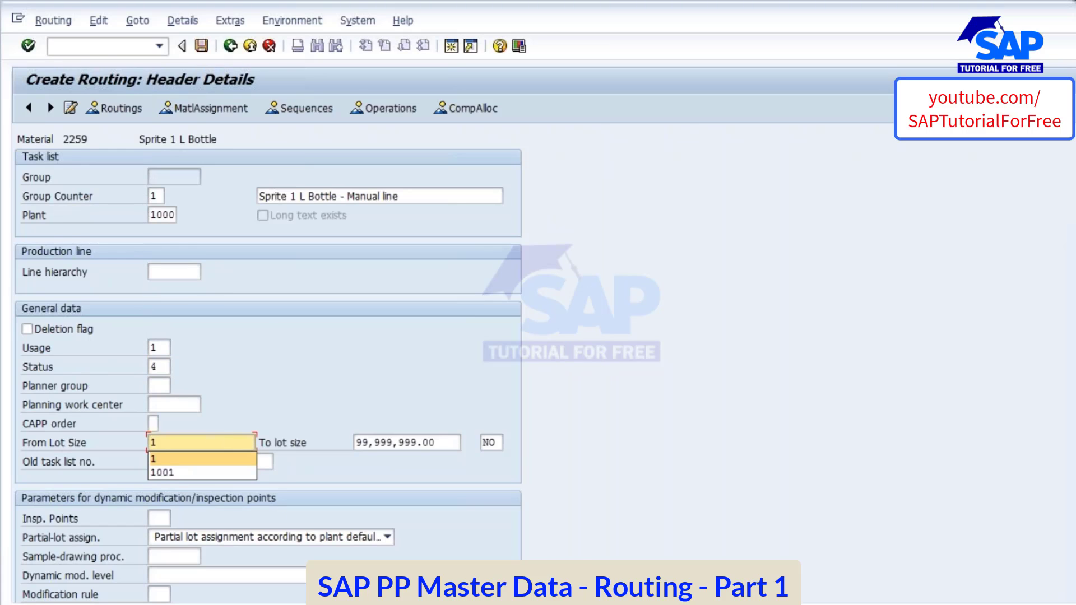
key(Return)
key(Return)
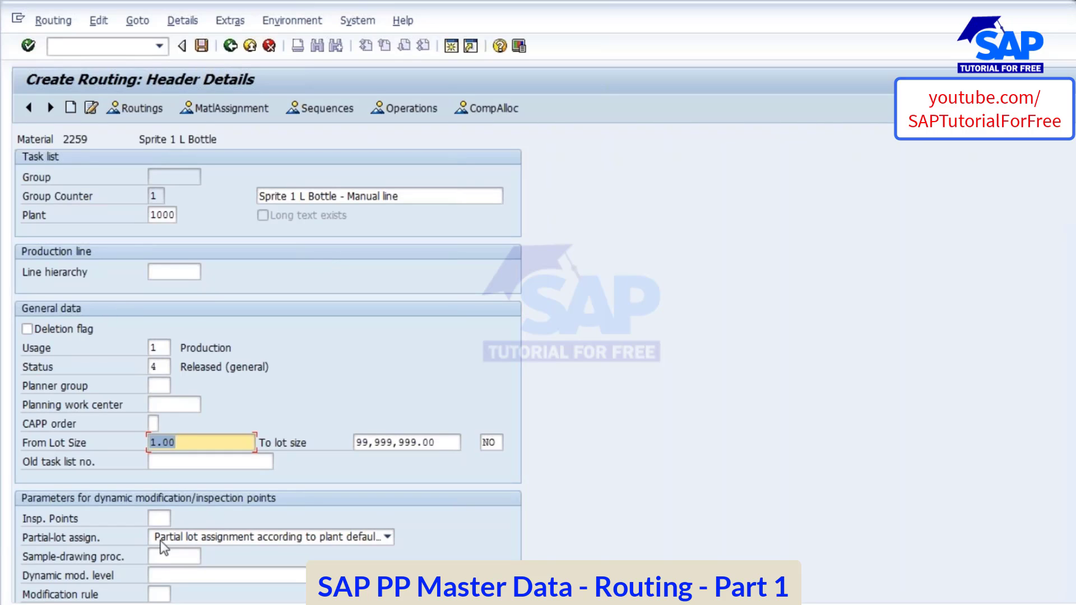
click(159, 521)
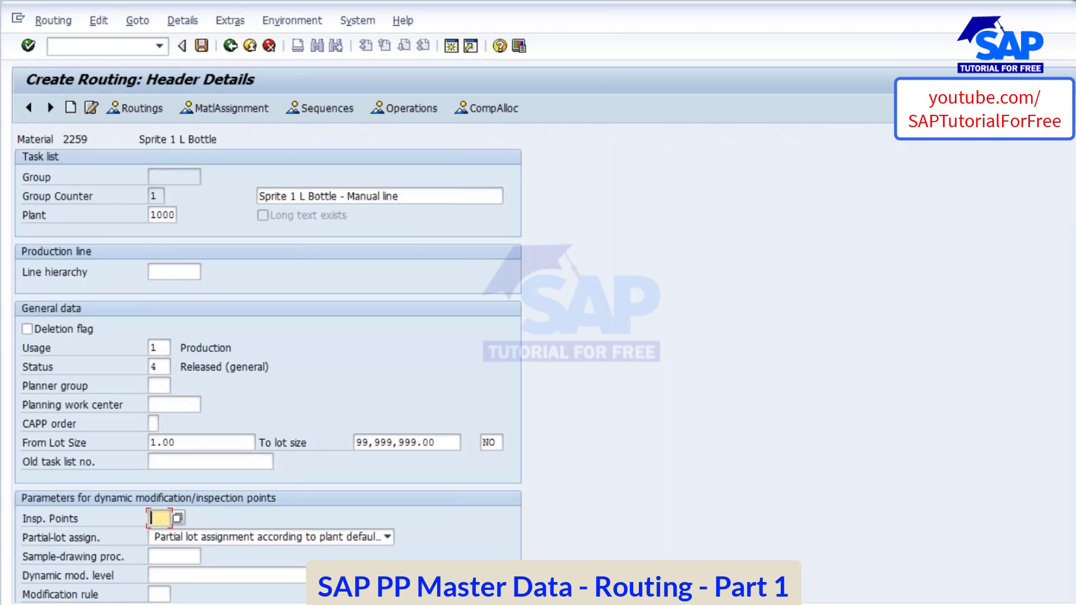
click(408, 107)
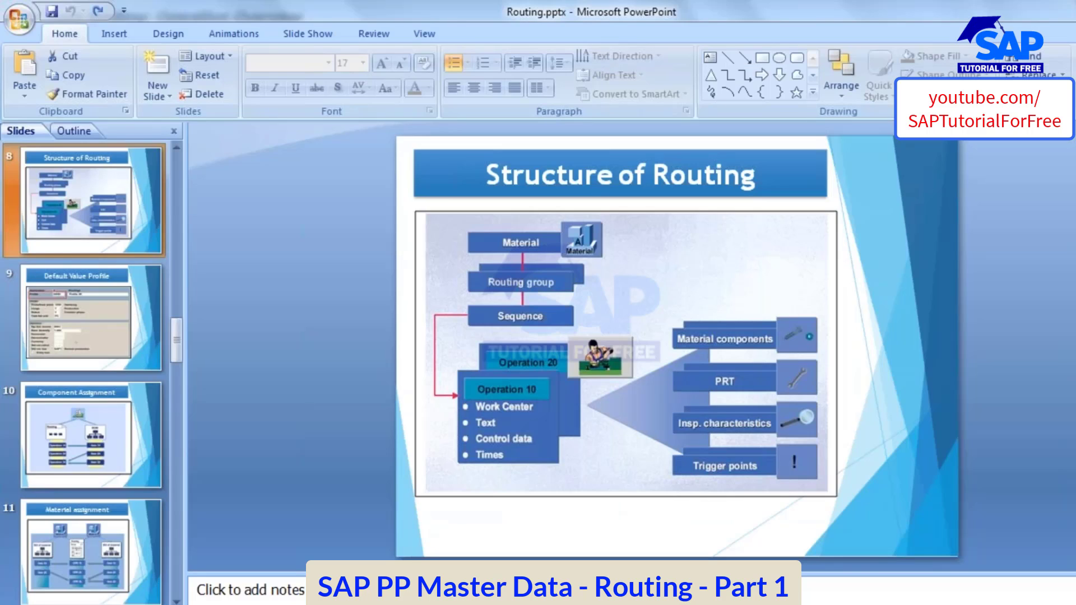
Step: Switch to PowerPoint, present the Structure of Routing slide and mark the work center, text, control data and times under Operation 10
key(shift+F5)
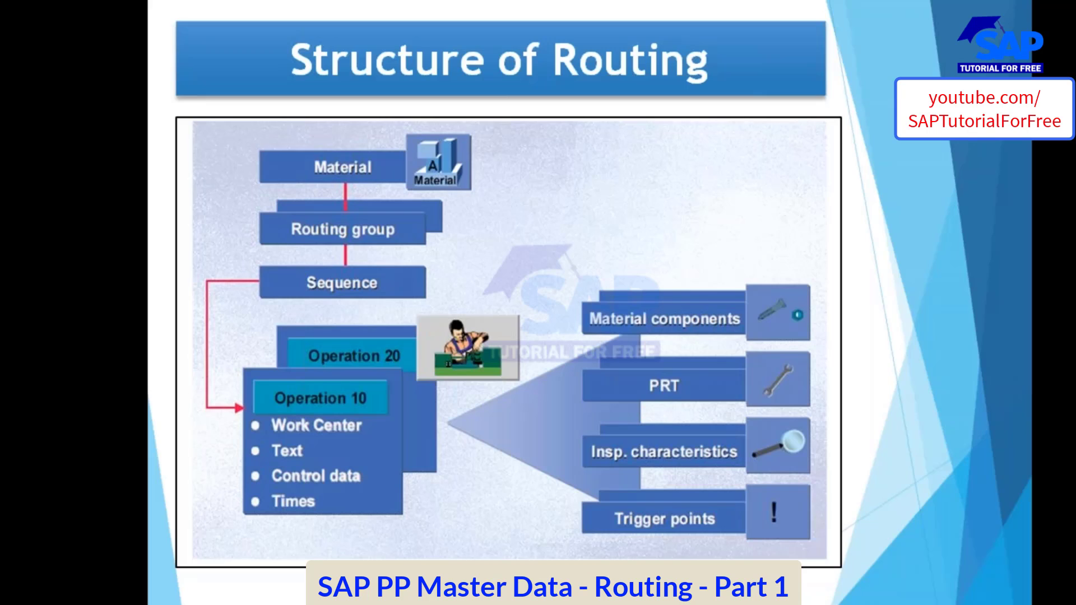
drag(250, 419, 333, 398)
drag(249, 443, 303, 442)
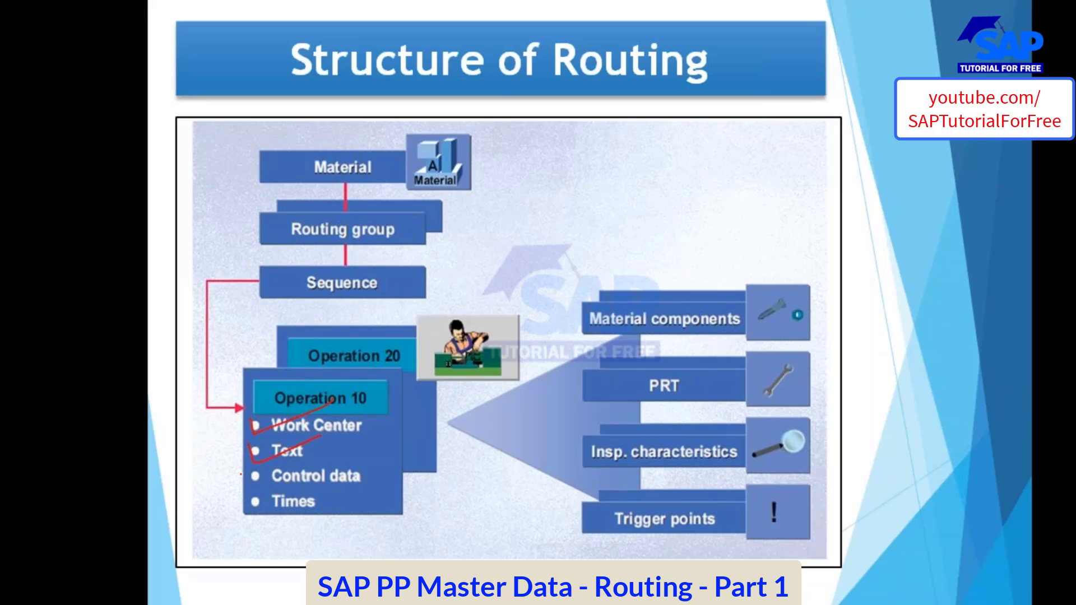
drag(241, 474, 354, 455)
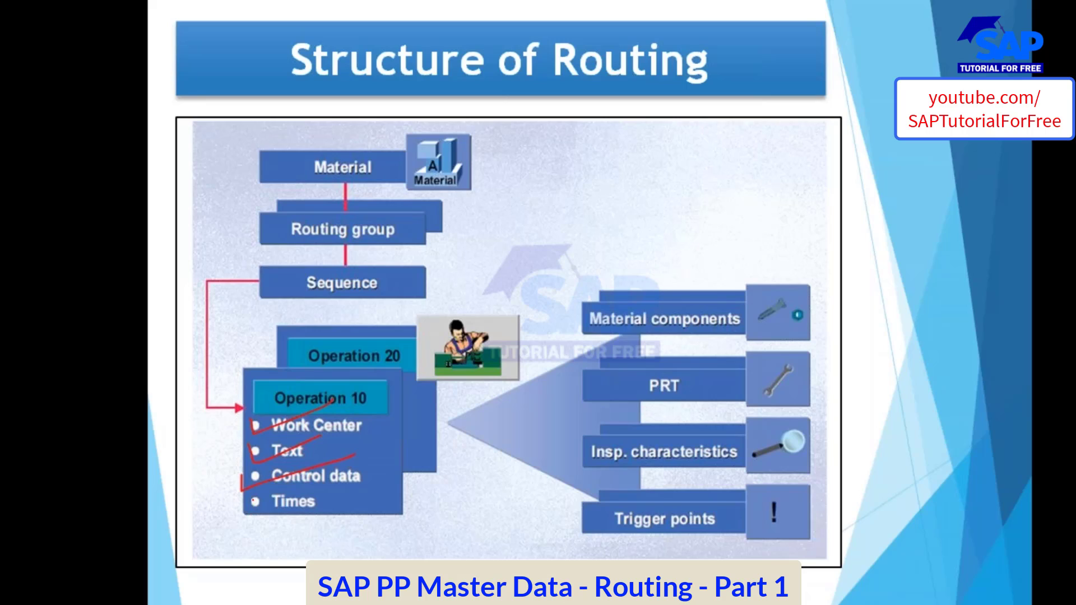
drag(253, 497, 322, 490)
mouse_move(262, 399)
mouse_down()
mouse_move(310, 561)
mouse_move(440, 452)
mouse_move(259, 404)
mouse_up()
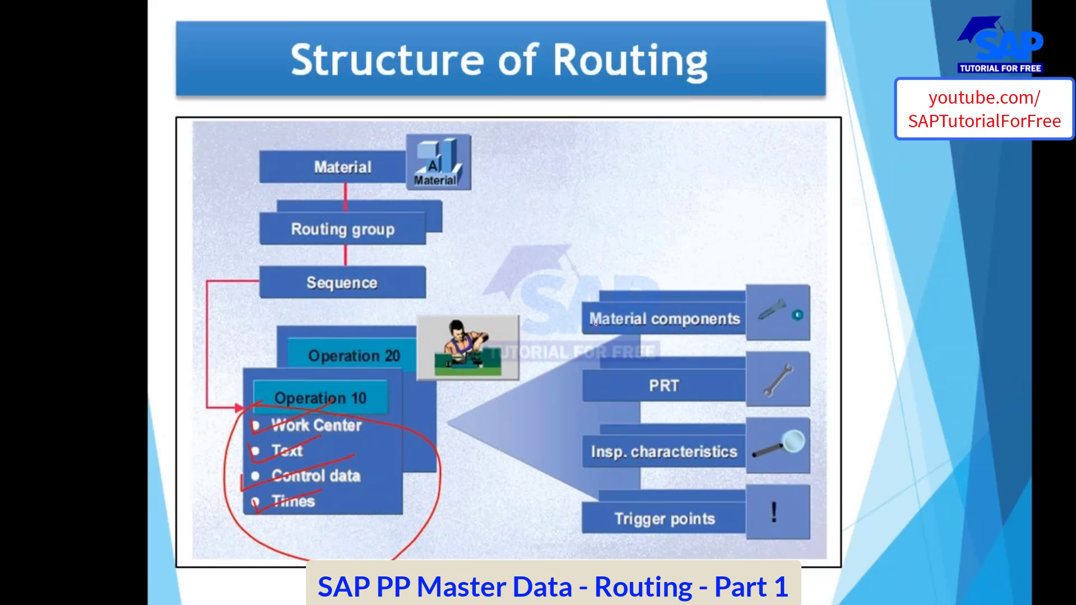
Step: Mark the slide's material components, PRT, inspection characteristics (QM) and trigger points with an arrow to the operation, then erase the ink and end the show
drag(592, 333, 654, 315)
drag(647, 386, 673, 370)
mouse_move(523, 436)
mouse_down()
mouse_move(542, 436)
mouse_move(562, 461)
mouse_move(558, 417)
mouse_move(583, 456)
mouse_up()
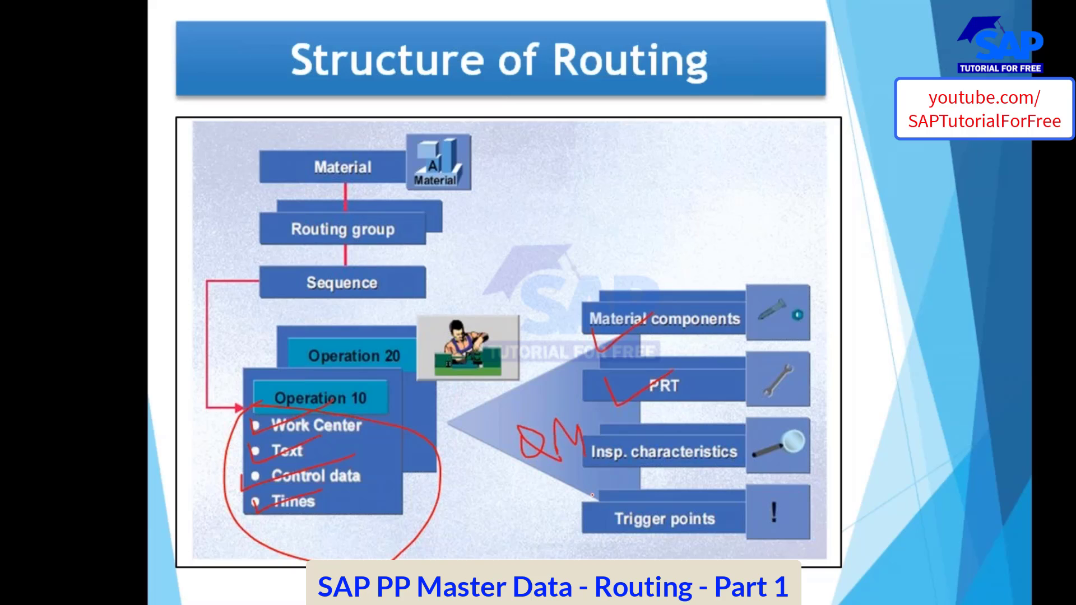
mouse_move(575, 522)
mouse_down()
mouse_move(616, 525)
mouse_move(660, 511)
mouse_up()
mouse_move(823, 288)
mouse_down()
mouse_move(816, 354)
mouse_move(843, 569)
mouse_move(700, 545)
mouse_up()
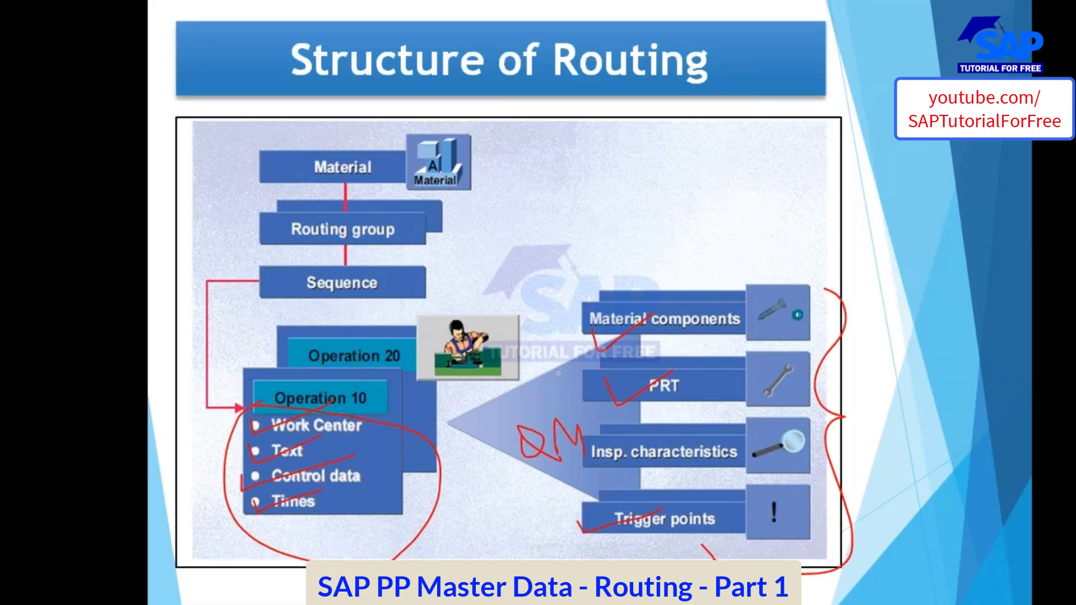
mouse_move(594, 398)
mouse_down()
mouse_move(403, 411)
mouse_move(473, 433)
mouse_up()
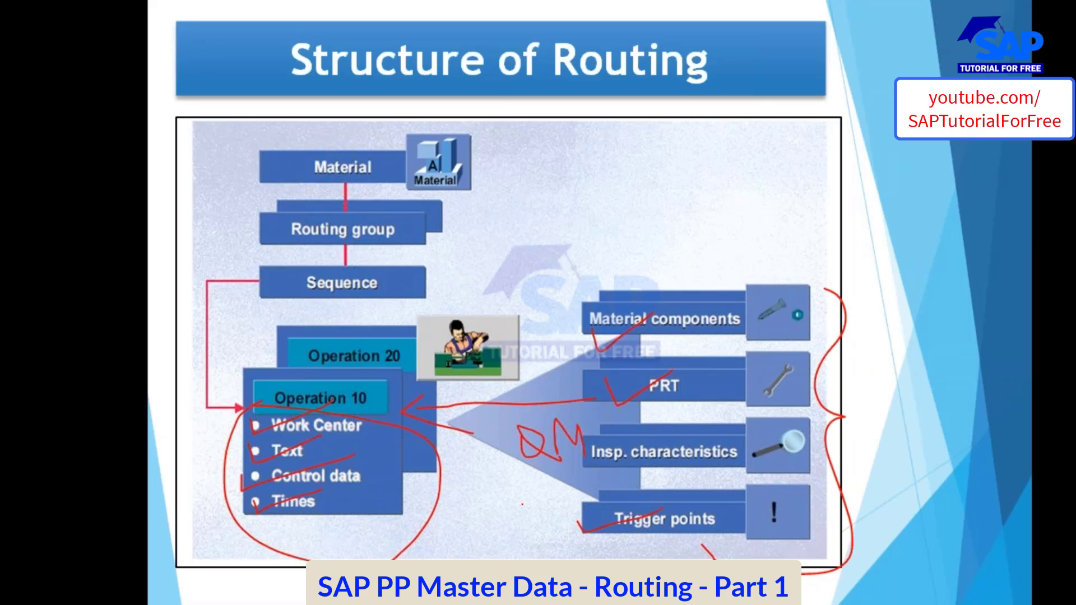
key(e)
key(Escape)
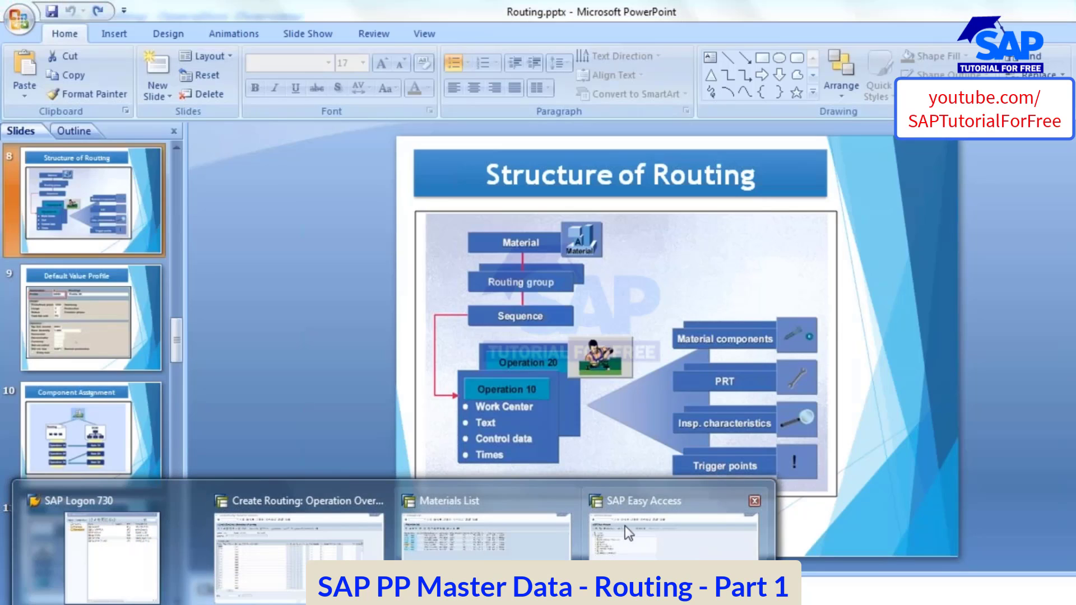
Step: Return to the SAP operation overview and describe operation 0010 as "Bottle washing (interna & External)"
click(291, 531)
click(289, 232)
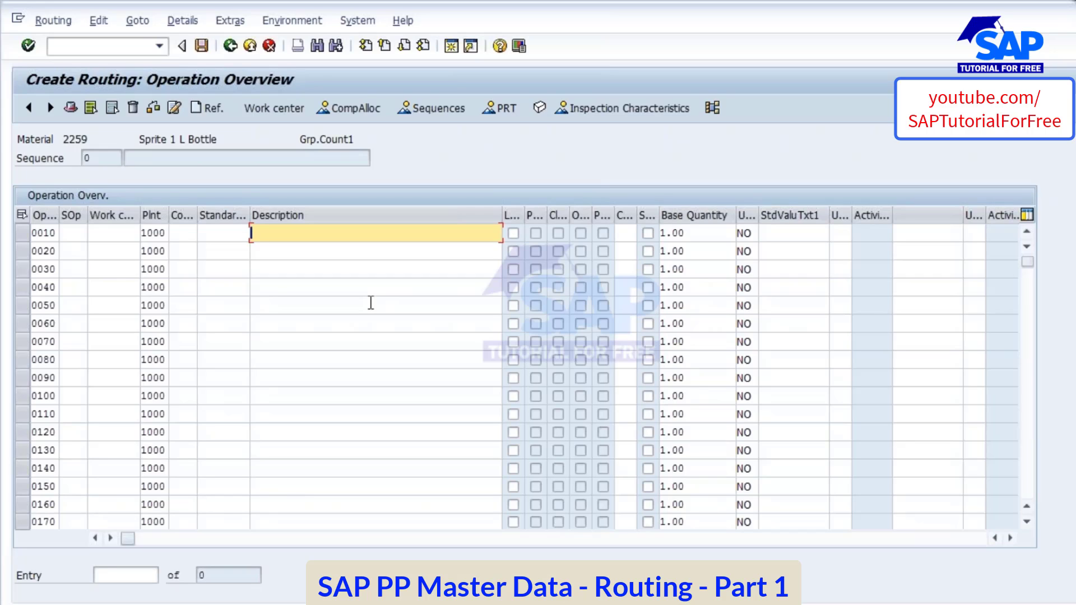
text(Bottle washing (inte)
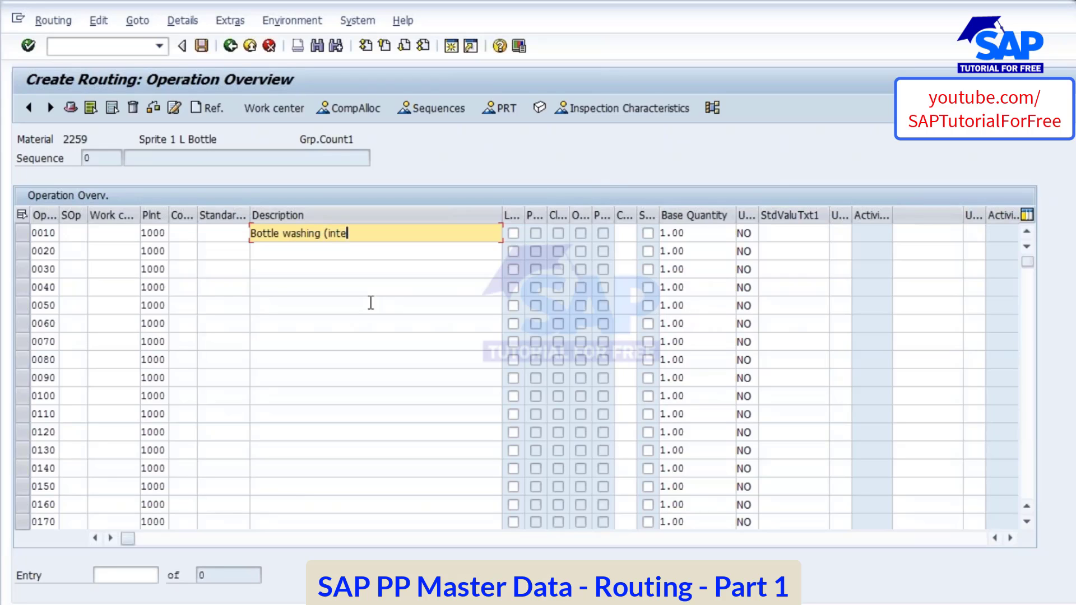
text(rna & External))
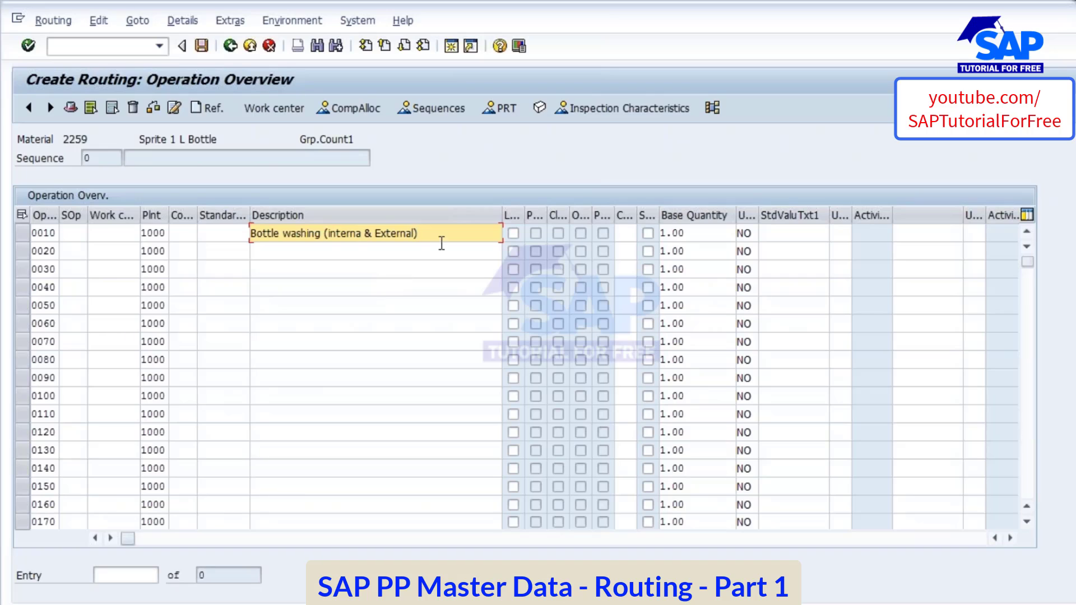
drag(421, 232, 211, 215)
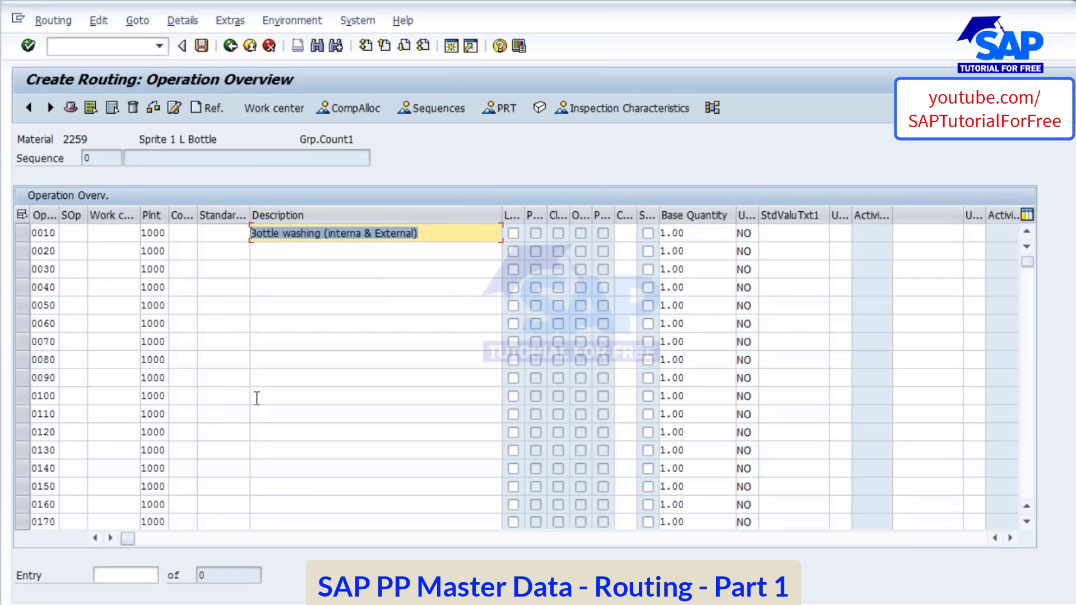
Step: Open a new session with transaction CR03 and display work center KUMAR_99 in plant 1000 to check its description
click(452, 48)
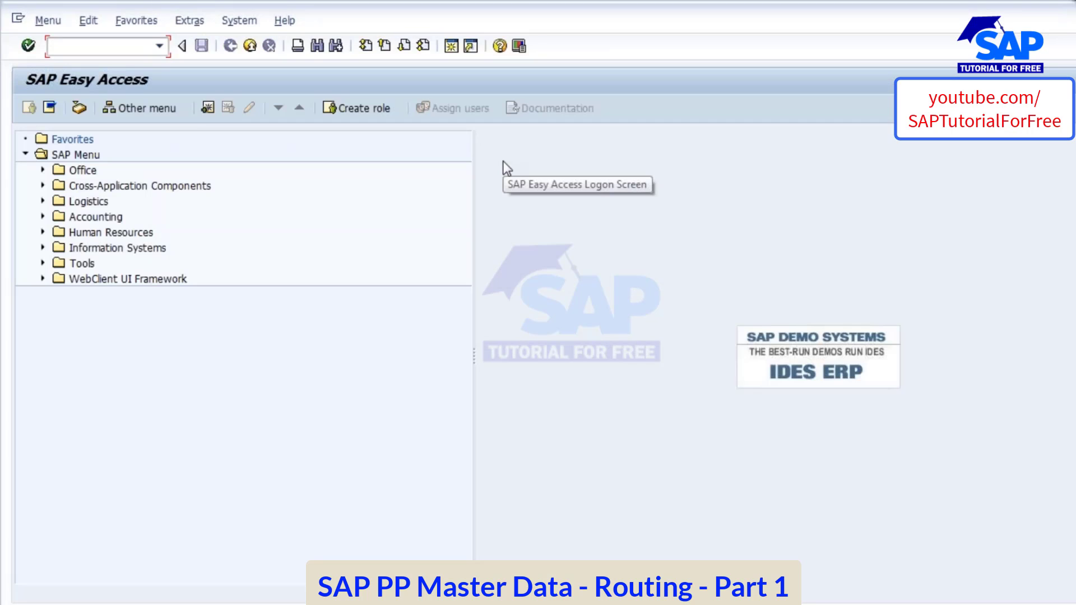
text(cr03)
key(Return)
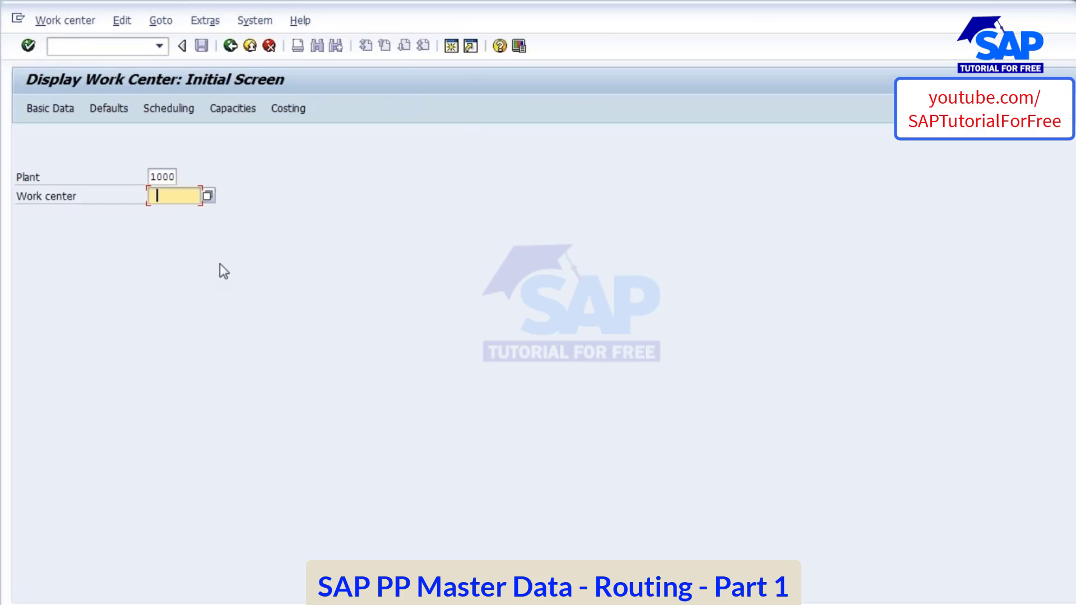
key(BackSpace)
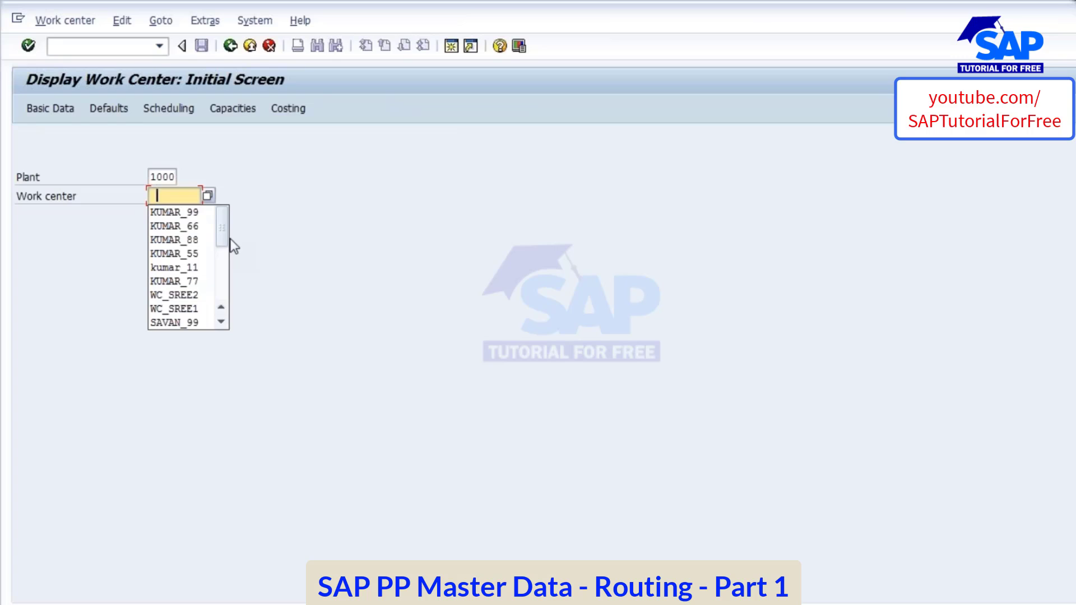
click(176, 212)
key(Return)
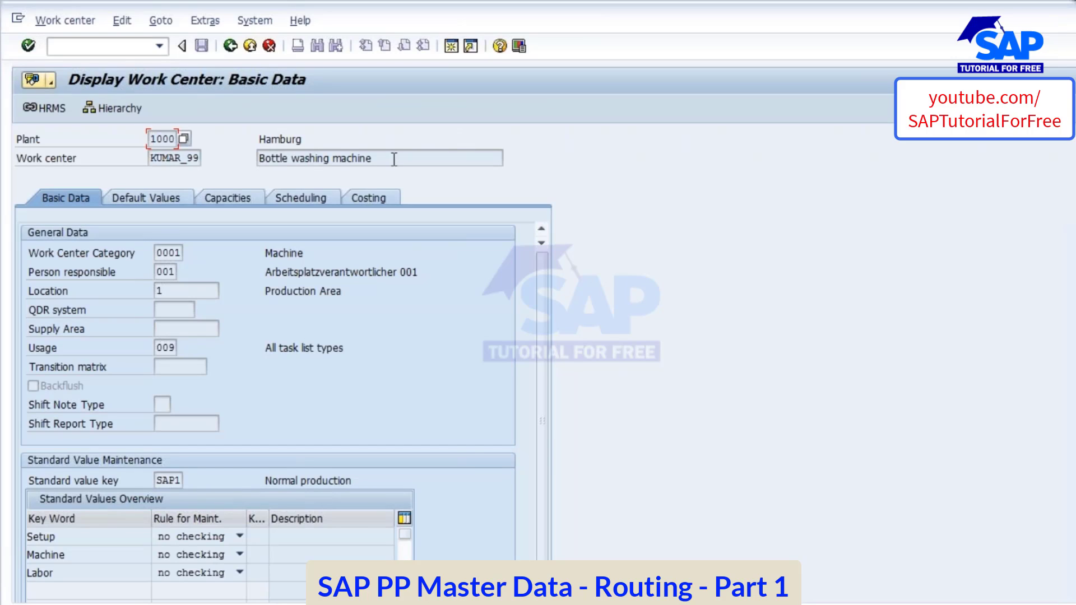
drag(372, 158, 222, 156)
drag(372, 162, 244, 162)
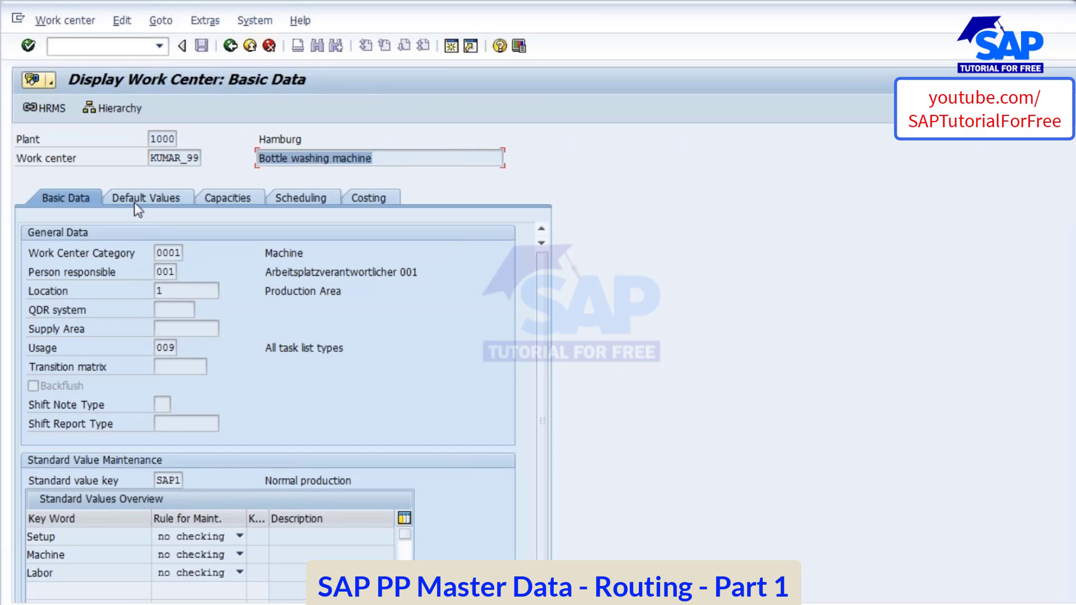
Step: Assign work center KUMAR_99 to operation 0010 in the routing and narrow the Description column
click(152, 158)
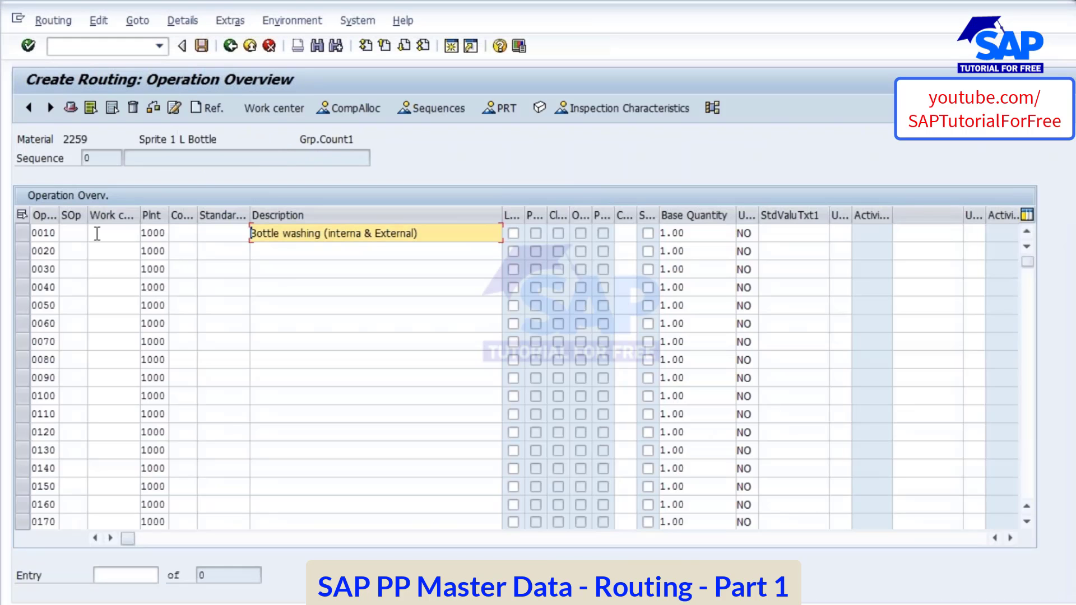
click(110, 233)
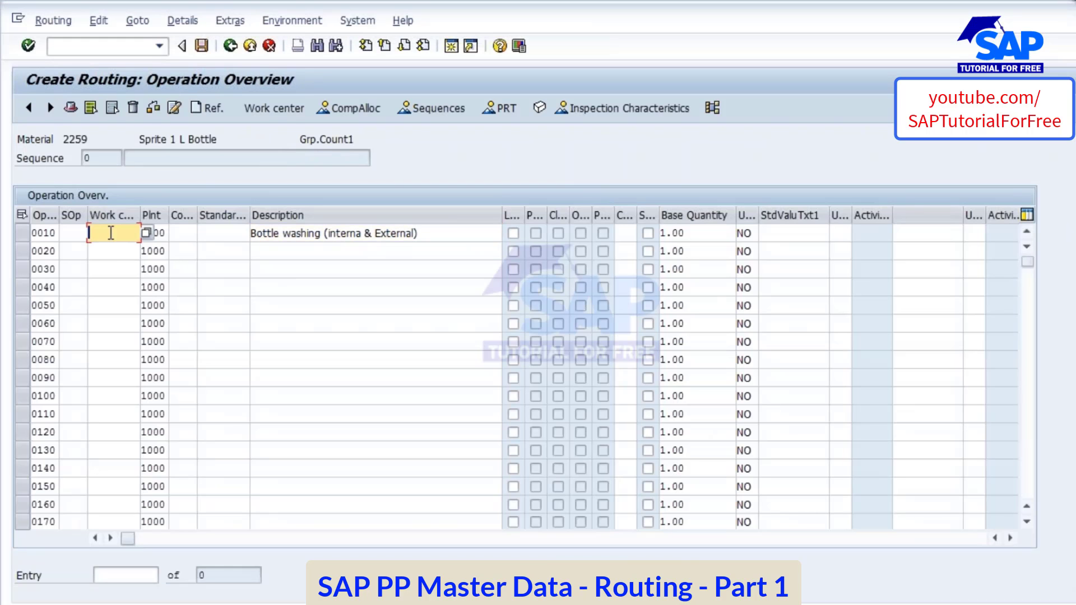
click(459, 235)
click(120, 238)
text(KUMAR_99)
drag(500, 212, 424, 215)
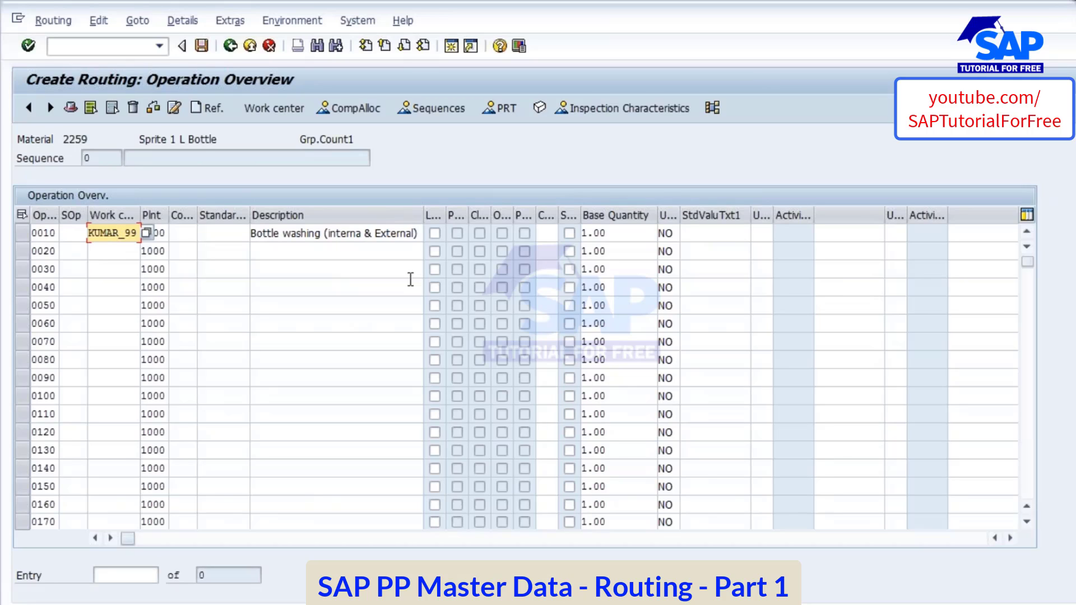
key(Return)
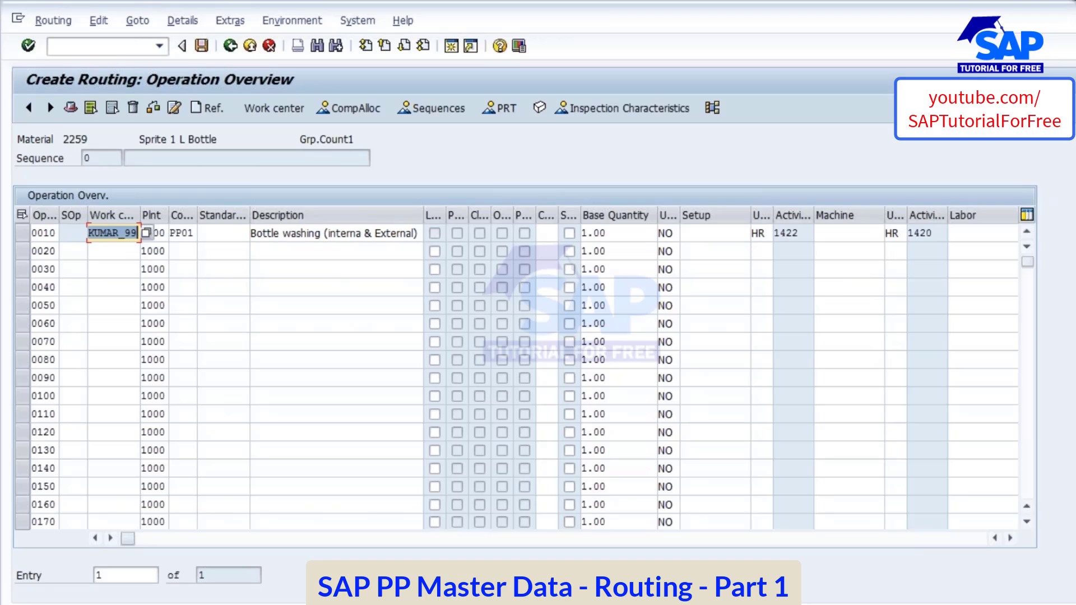
drag(422, 216, 327, 217)
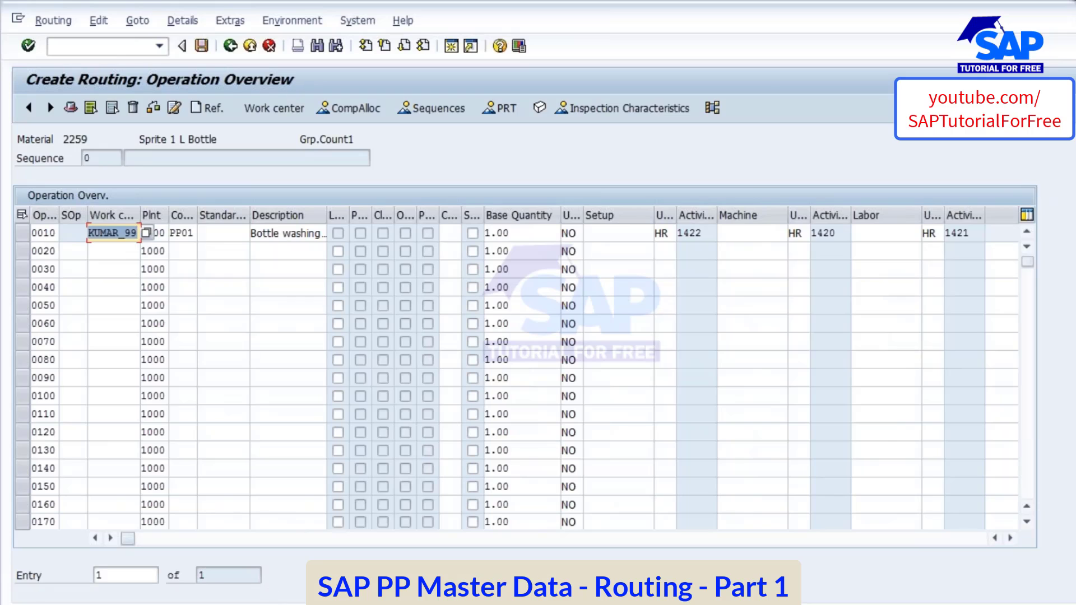
Step: Return to the work center display and examine the Setup, Machine and Labor key words of its standard values
mouse_move(536, 544)
click(796, 530)
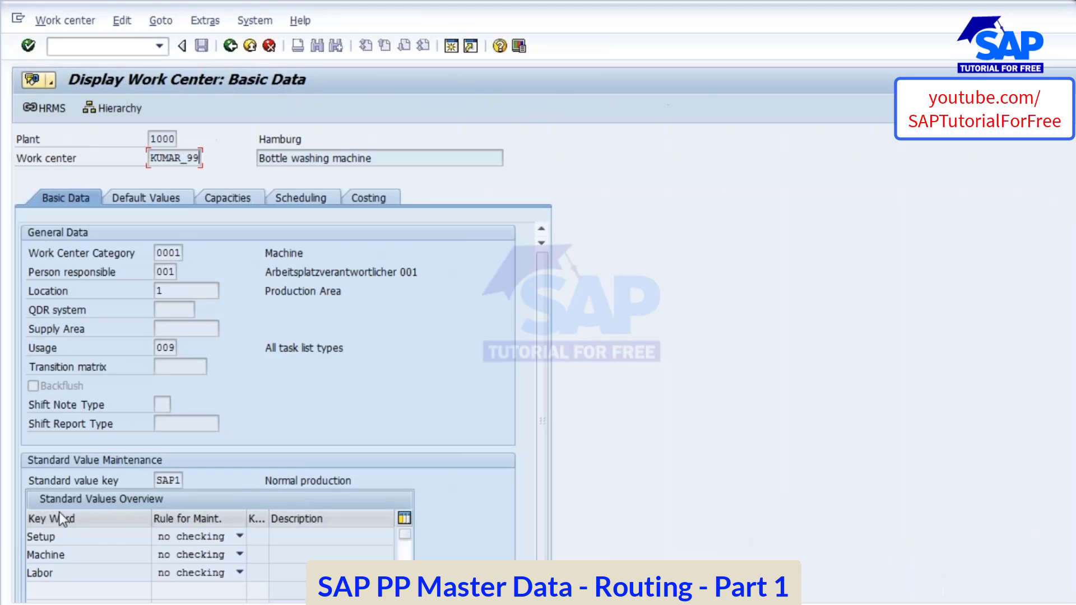
click(45, 535)
click(77, 555)
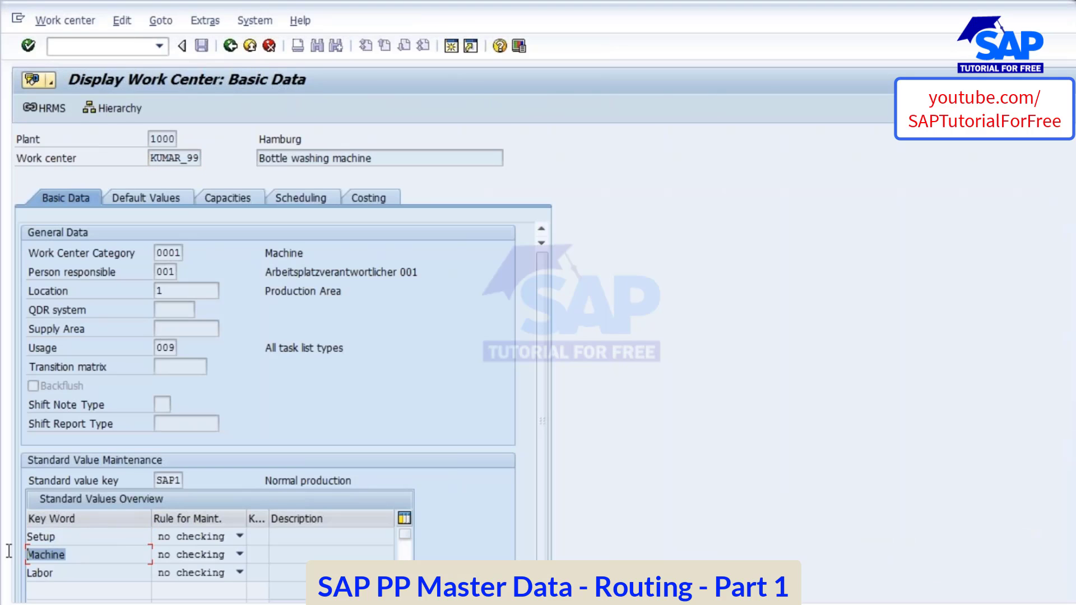
click(73, 573)
click(84, 538)
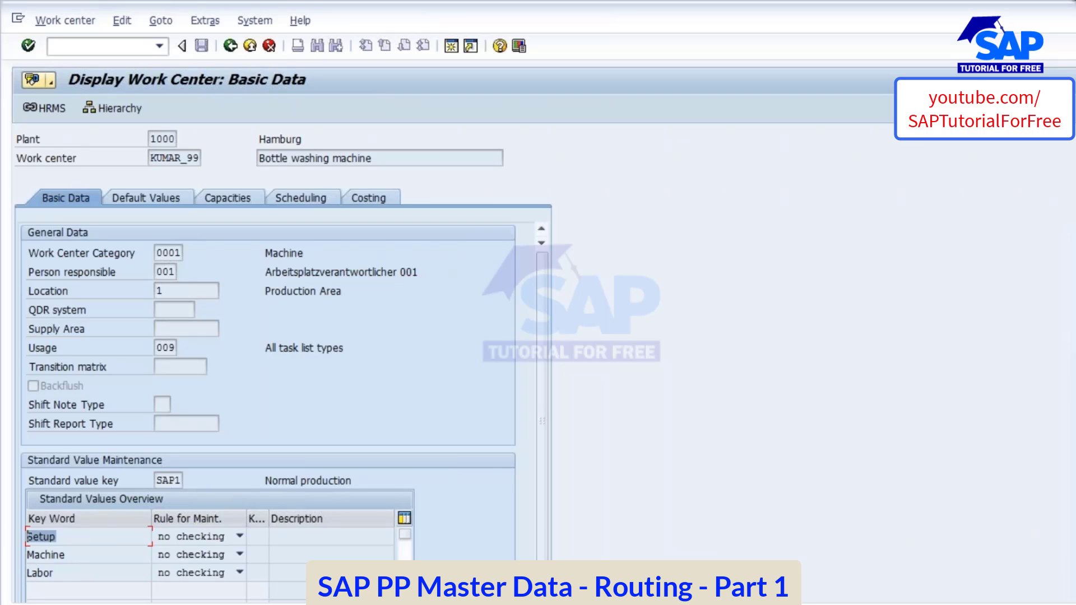
drag(70, 553, 13, 553)
click(29, 572)
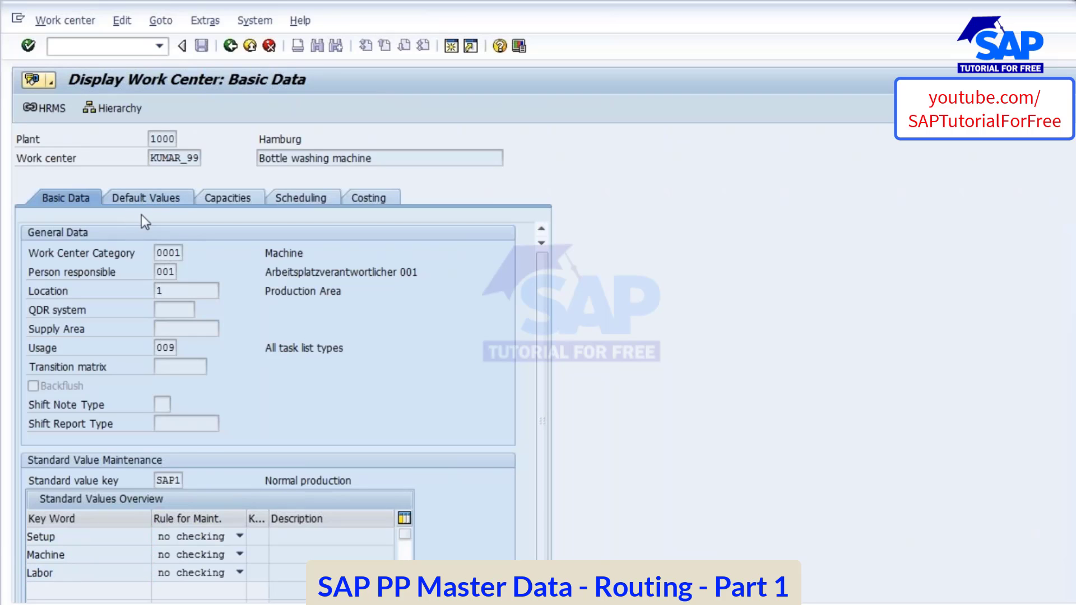
Step: Examine the work center's default units for the standard values and open its cost center assignment
click(143, 199)
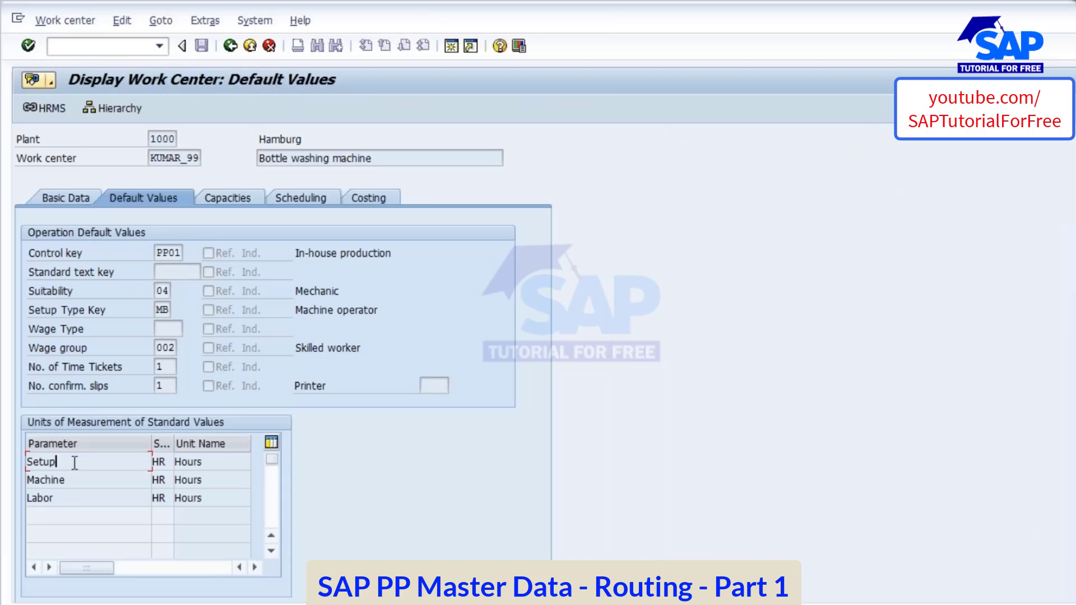
click(163, 462)
click(163, 497)
click(365, 196)
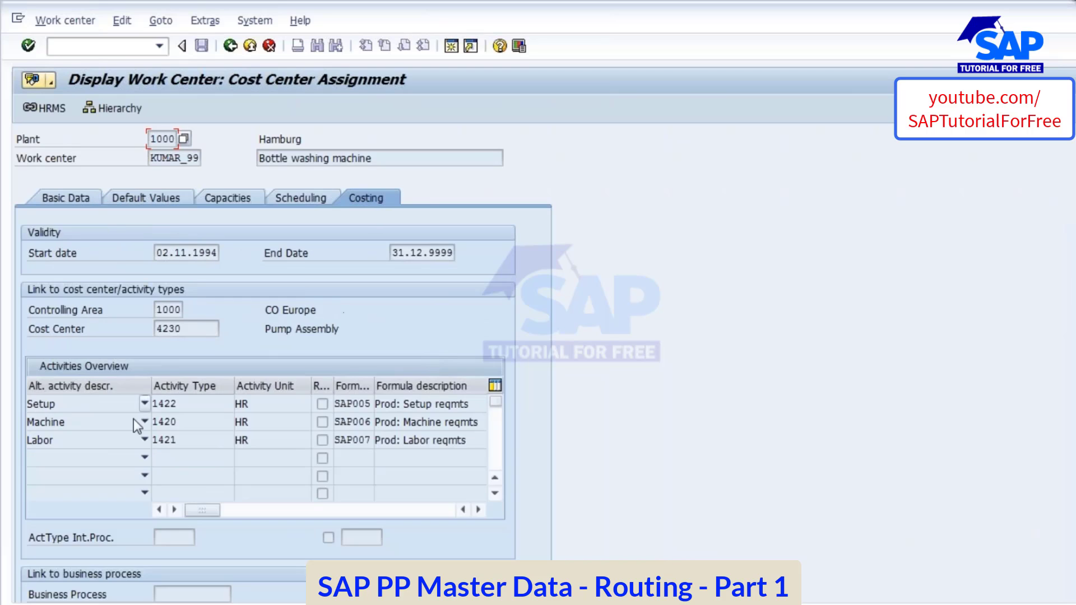
Step: Examine the activity types for Setup, Machine and Labor in the work center costing data and compare them with operation 0010 in the routing
click(181, 404)
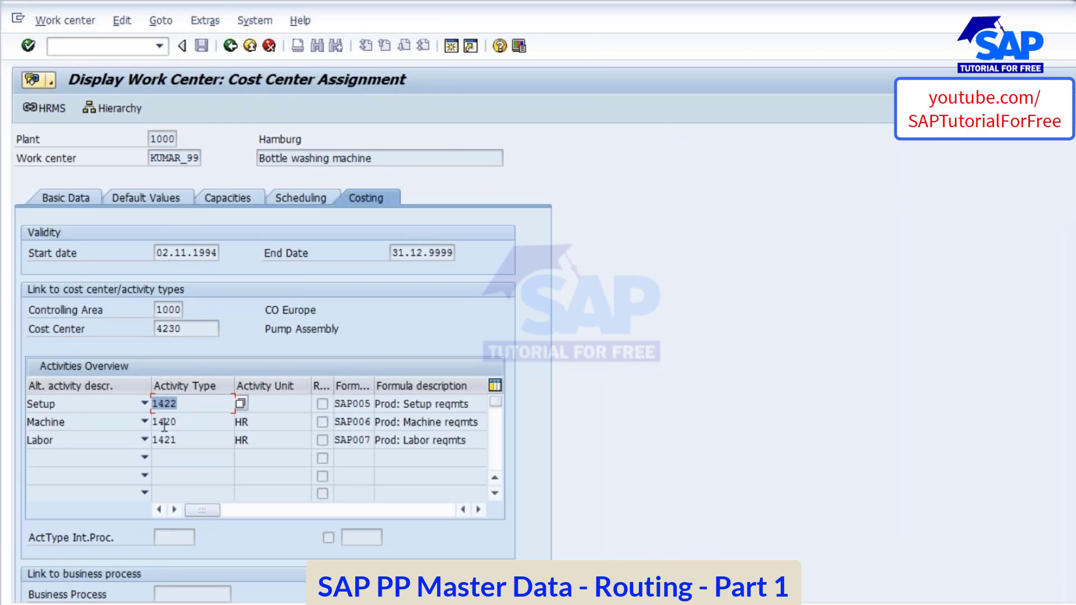
click(191, 421)
click(189, 441)
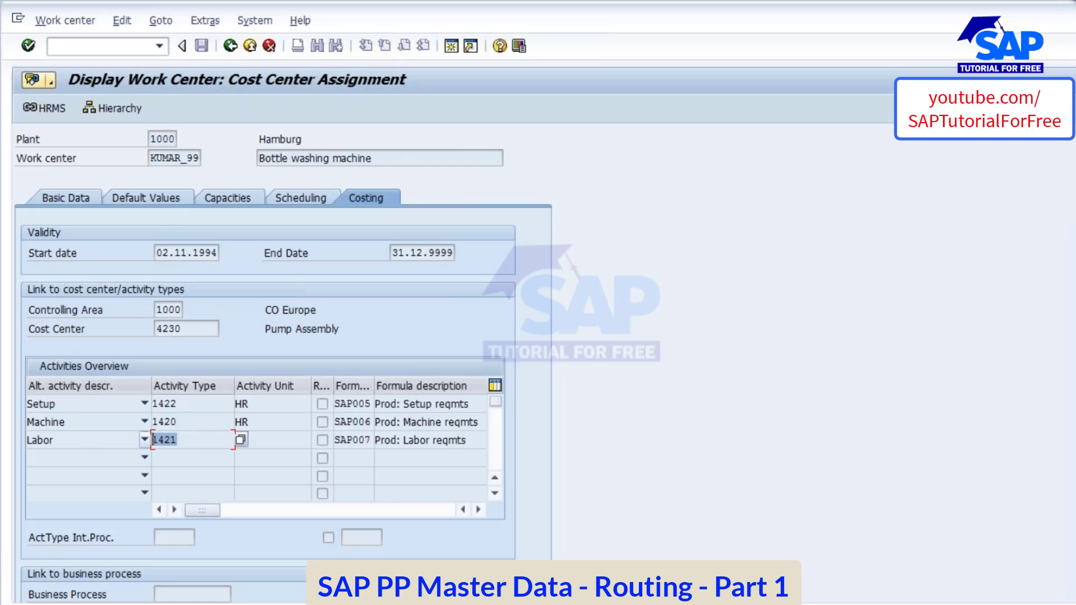
key(F3)
click(610, 234)
click(743, 234)
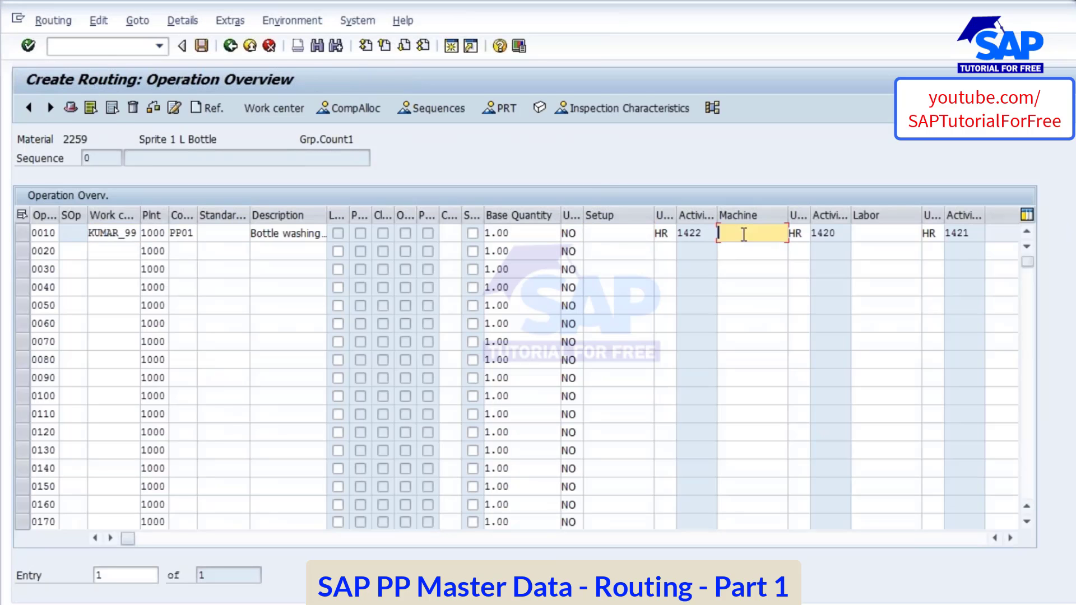
click(868, 233)
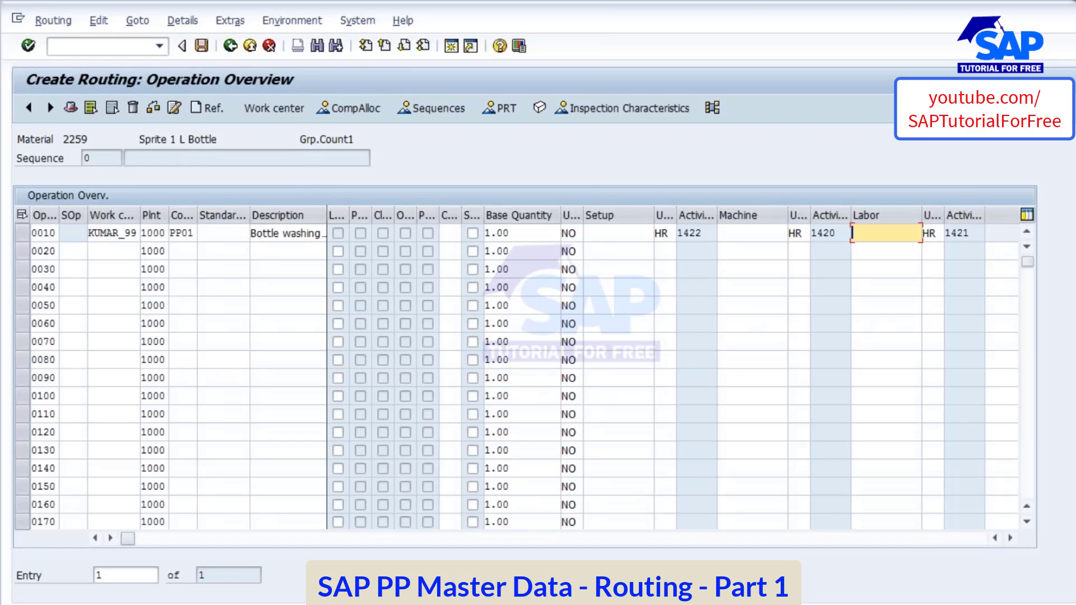
Step: Adjust the Description column width and set the base quantity of operation 0010 to 1000
drag(327, 215, 424, 215)
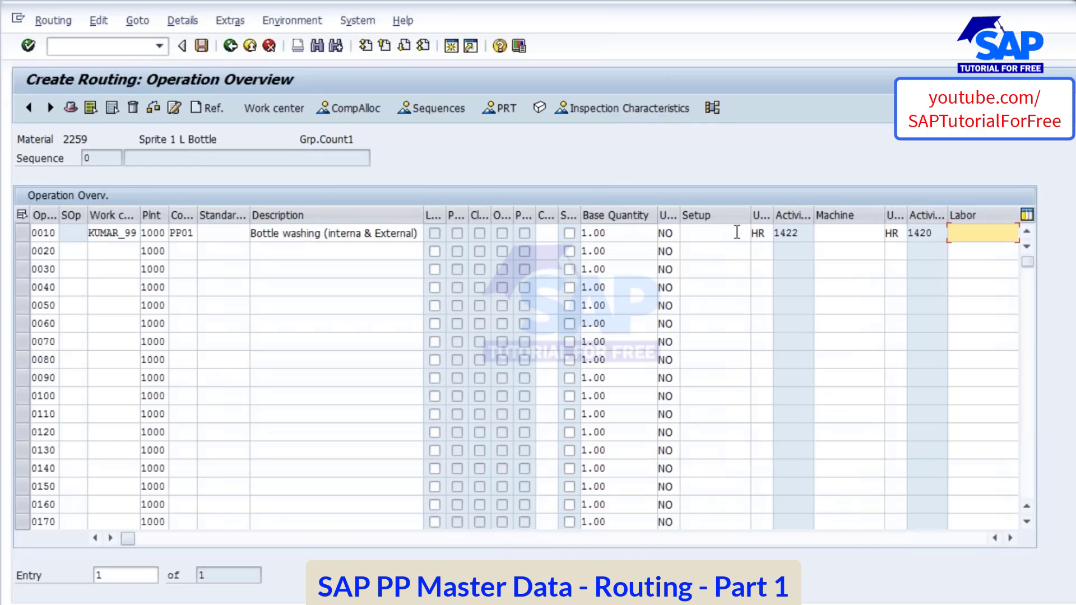
click(720, 235)
drag(423, 216, 338, 214)
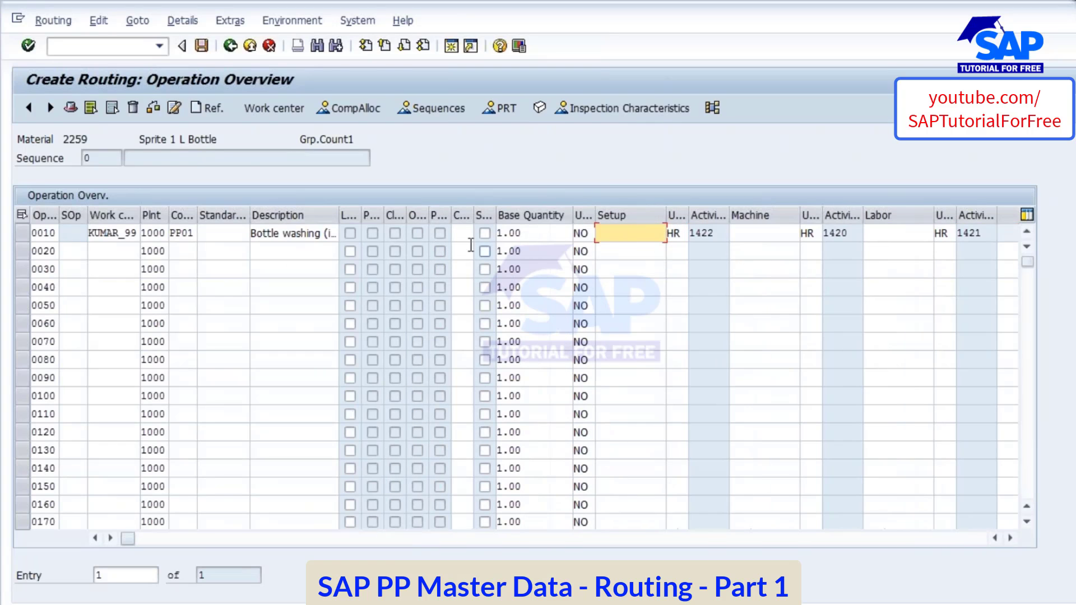
click(506, 233)
text(000)
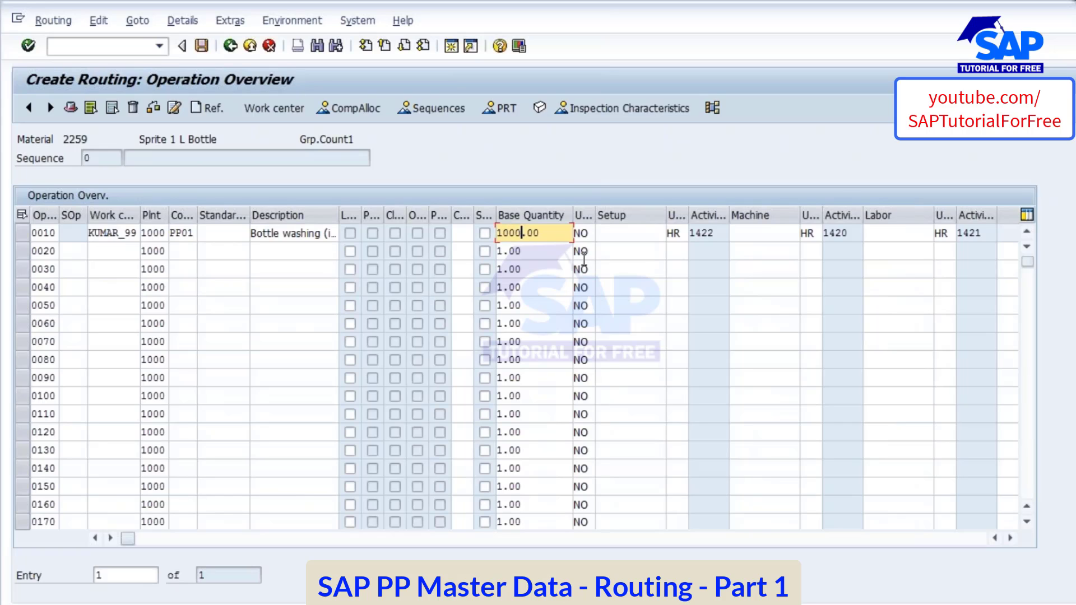
drag(556, 235, 456, 235)
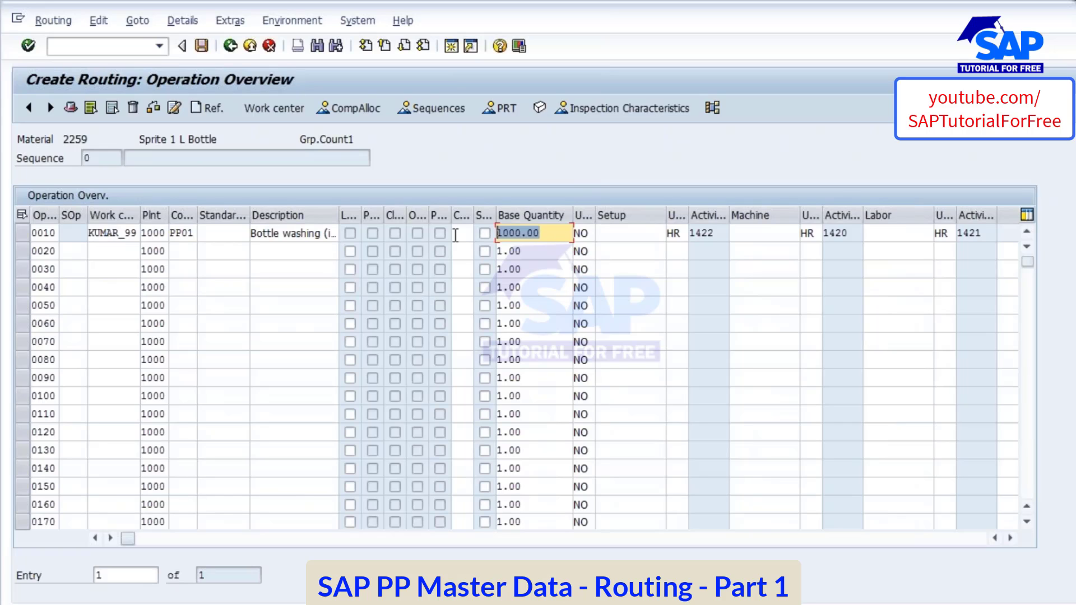
Step: Set the Setup time of operation 0010 to 0.5 and its Machine time to 1 hour
click(628, 235)
text(0.5)
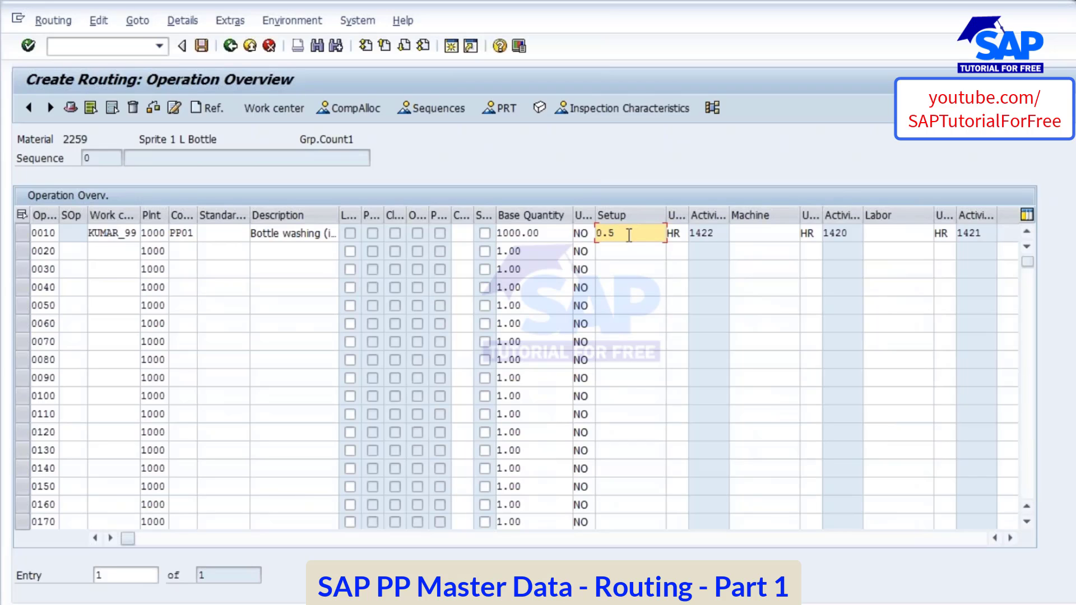
double_click(549, 230)
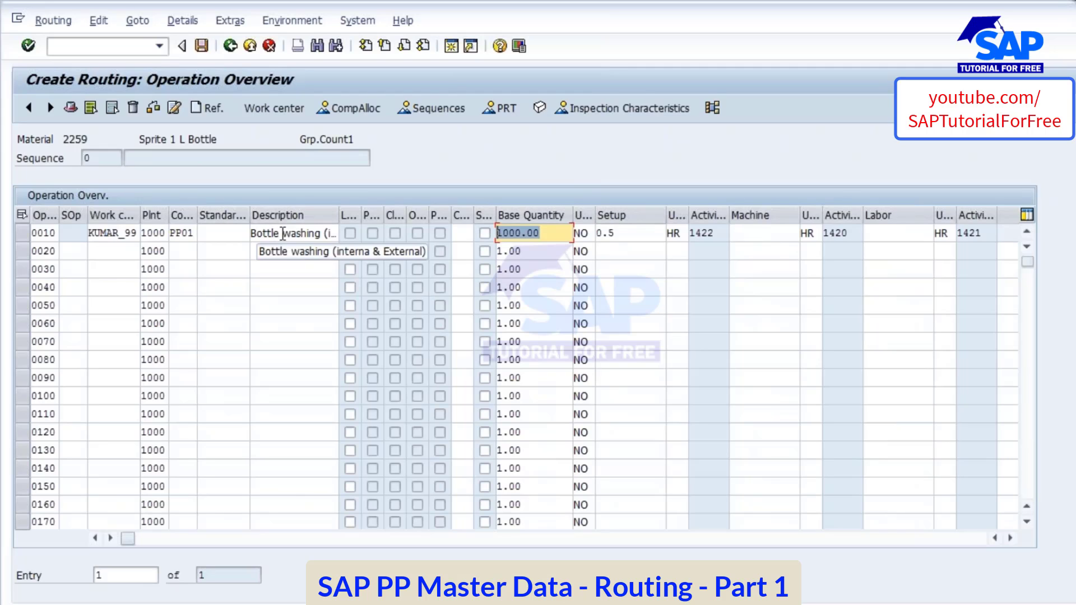
click(738, 233)
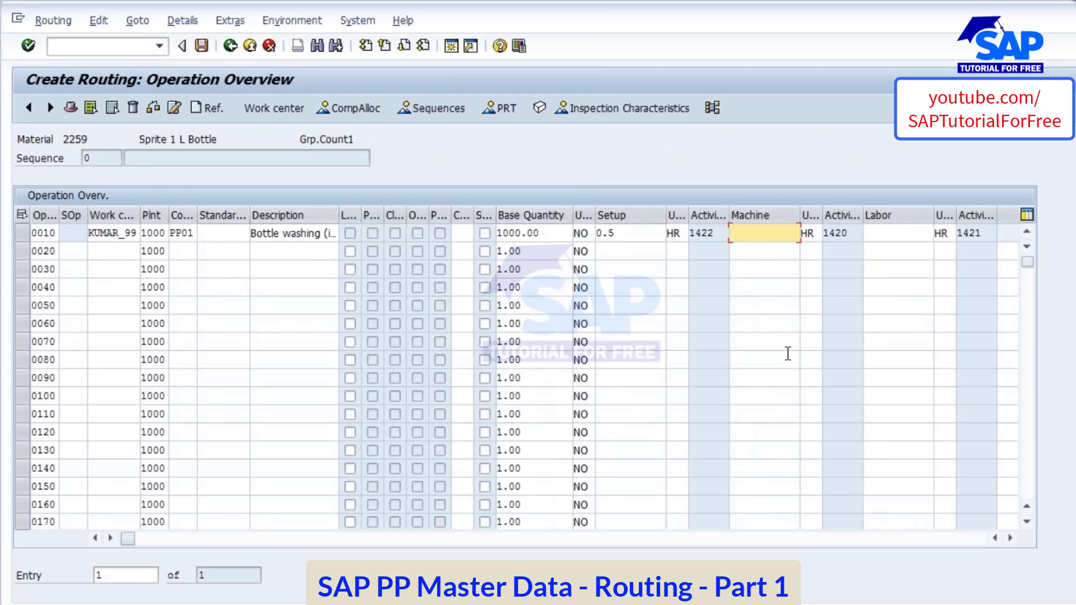
text(2)
key(BackSpace)
text(1)
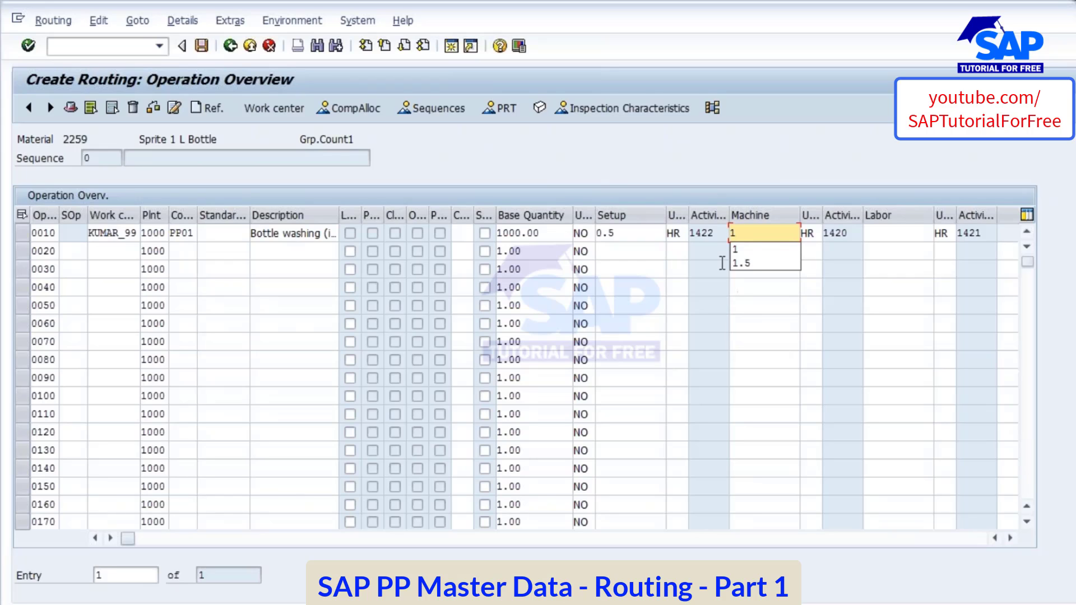
click(748, 251)
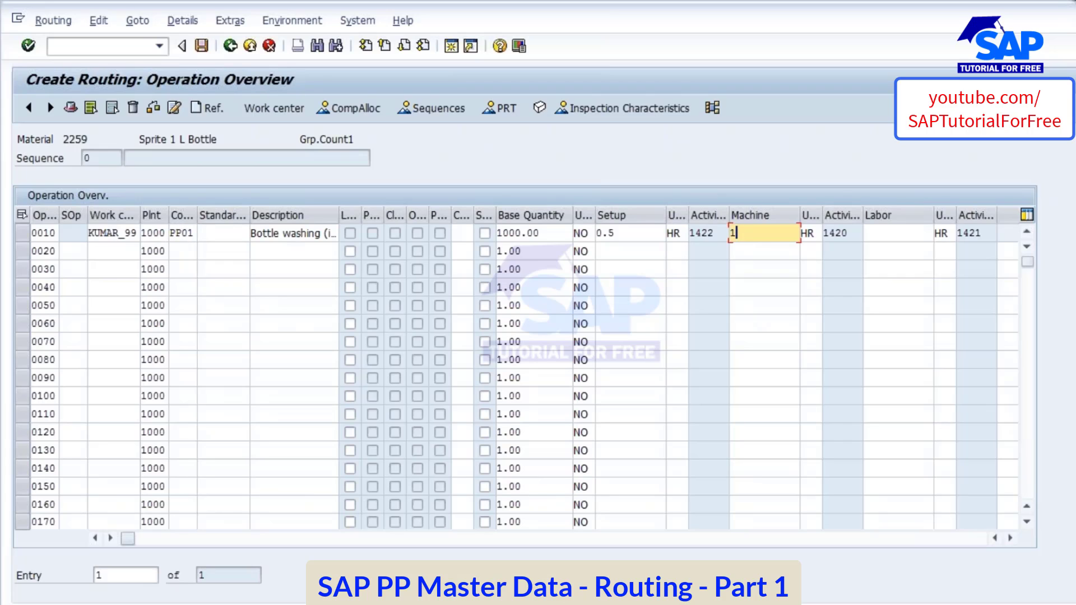
click(283, 233)
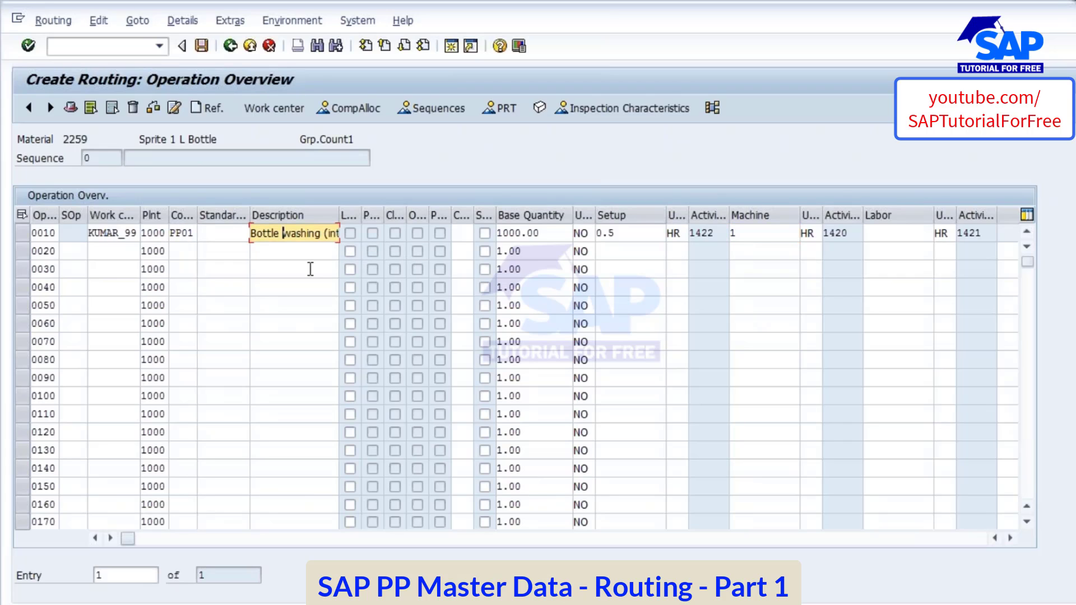
Step: Set the Labor time of operation 0010 to 2 hours and confirm the entries
click(890, 235)
text(2)
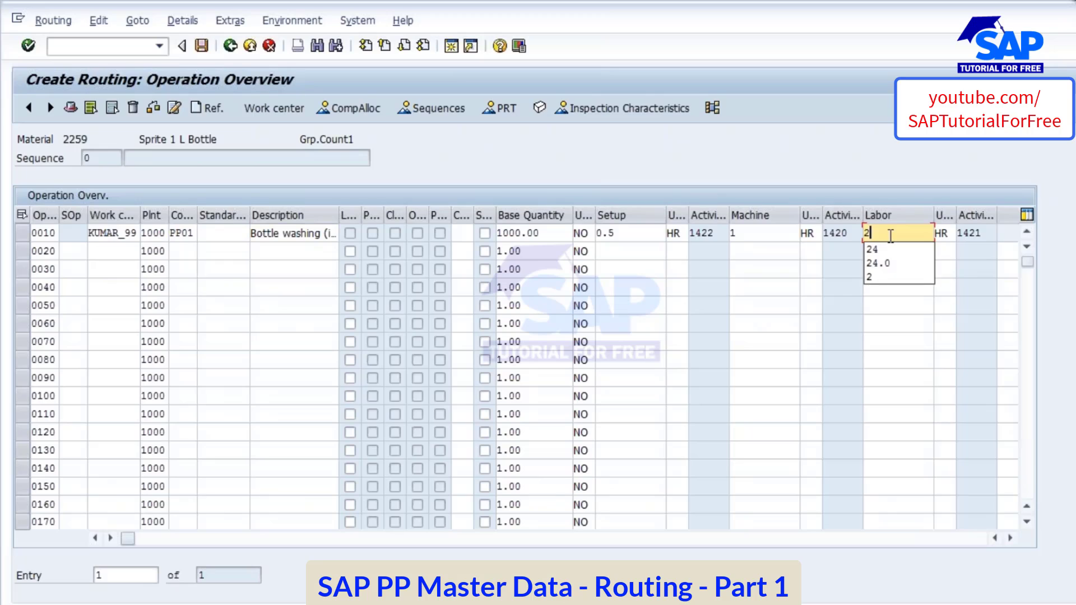
click(877, 278)
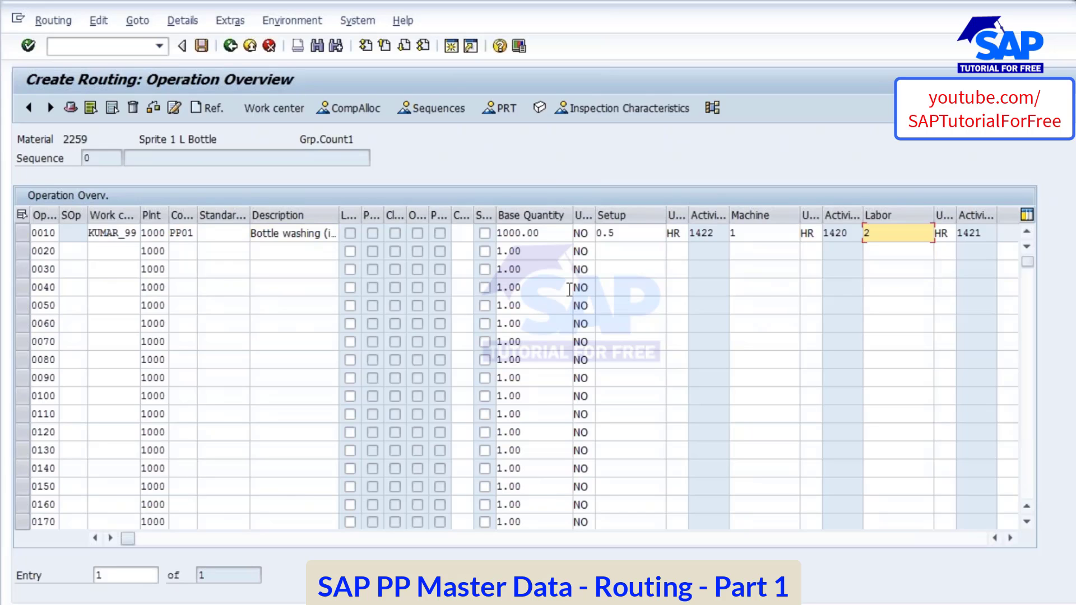
key(Return)
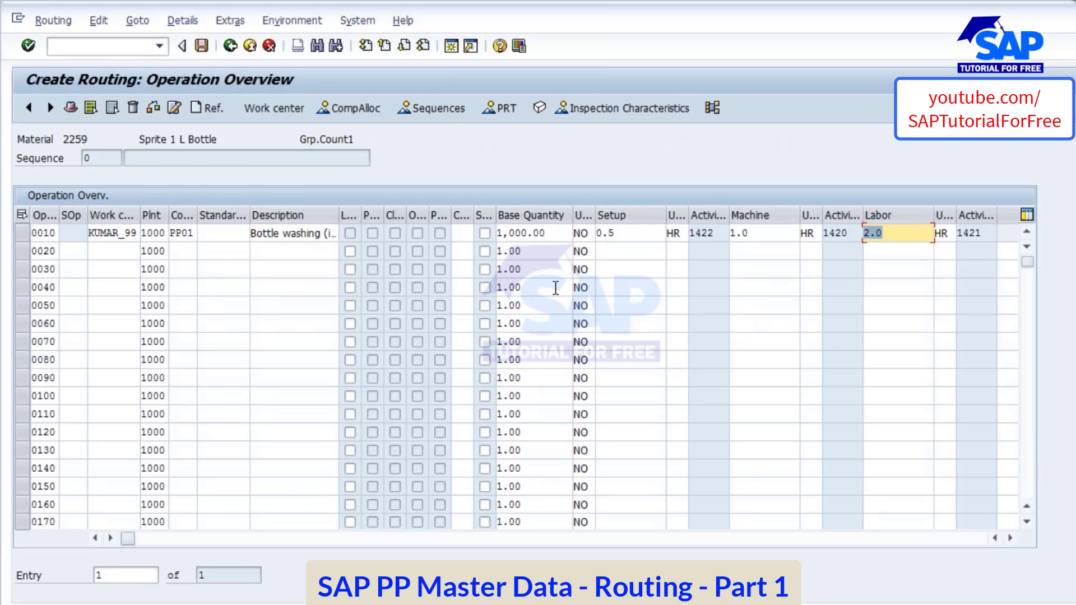
Step: Review the standard values, work center and control key of operation 0010
click(634, 234)
click(756, 231)
click(891, 232)
click(111, 232)
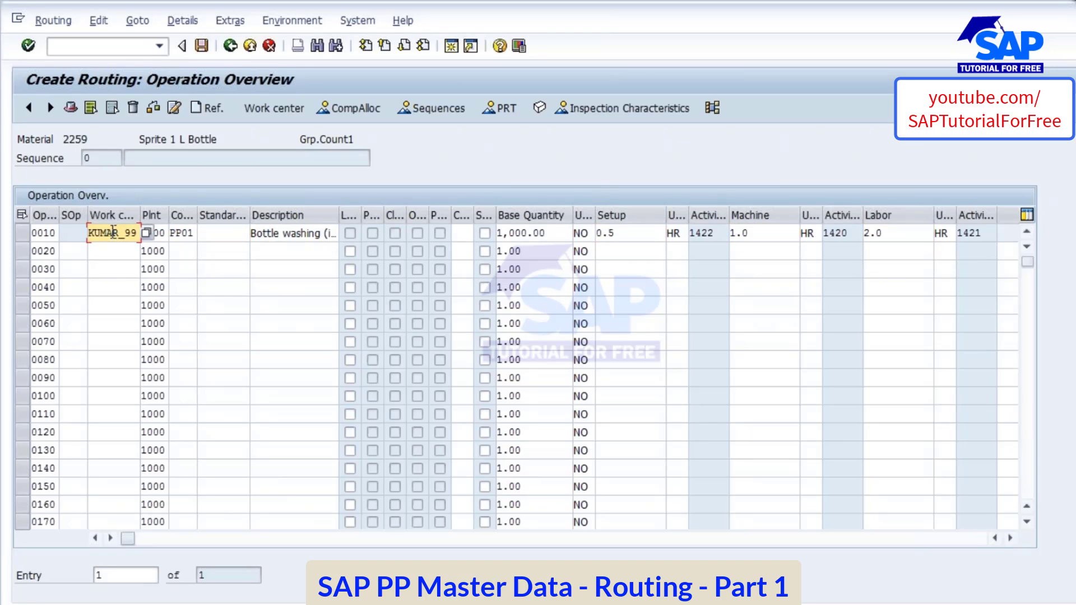
click(185, 234)
Step: Check the control key in the work center's default values against the one in operation 0010, ending back in the routing
key(alt+Tab)
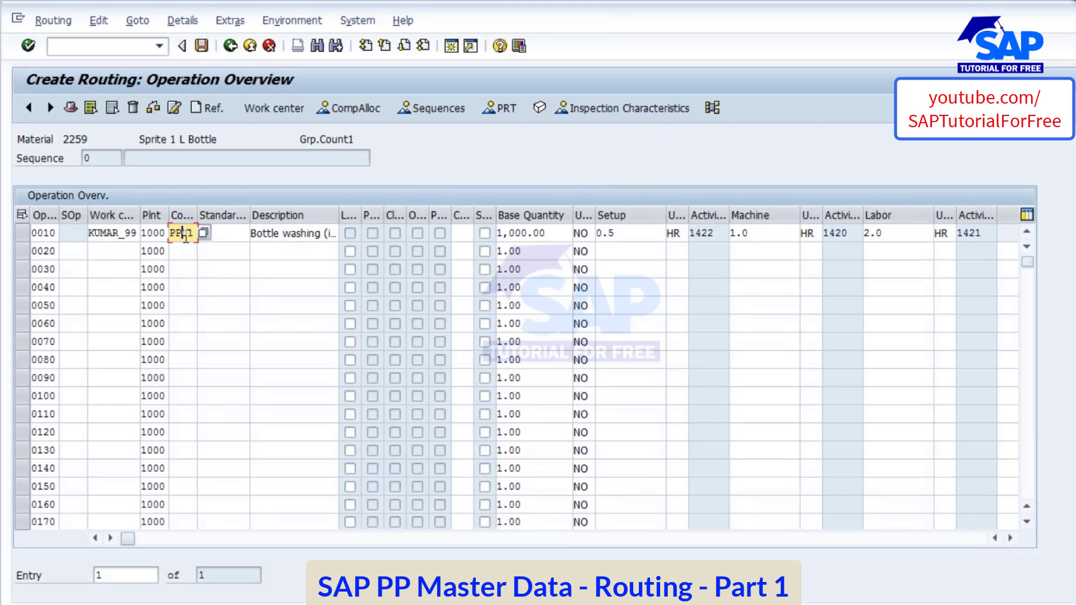
key(alt+Tab)
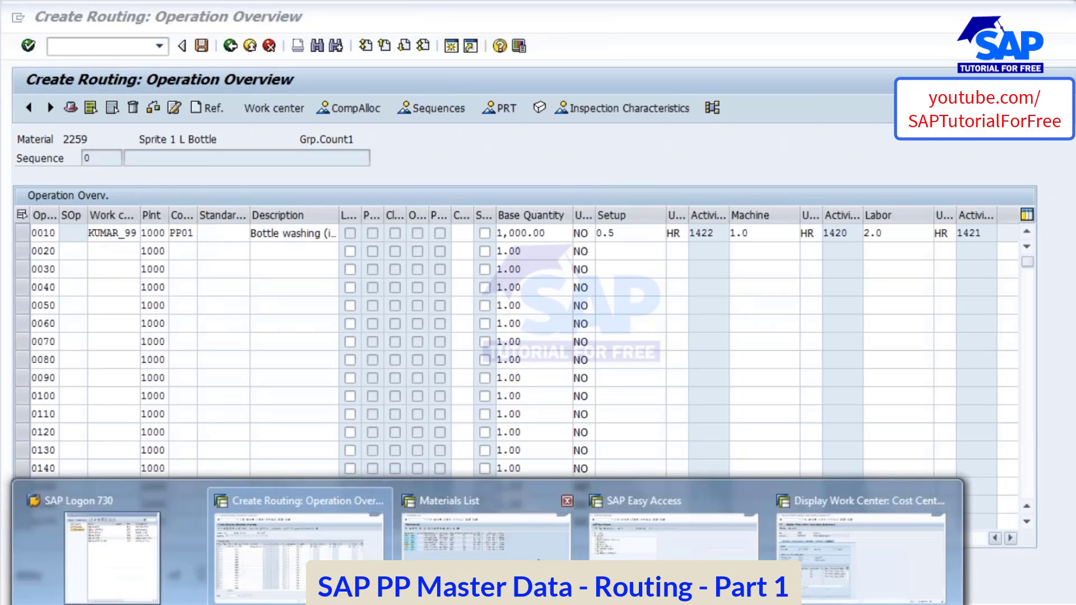
click(819, 542)
click(144, 198)
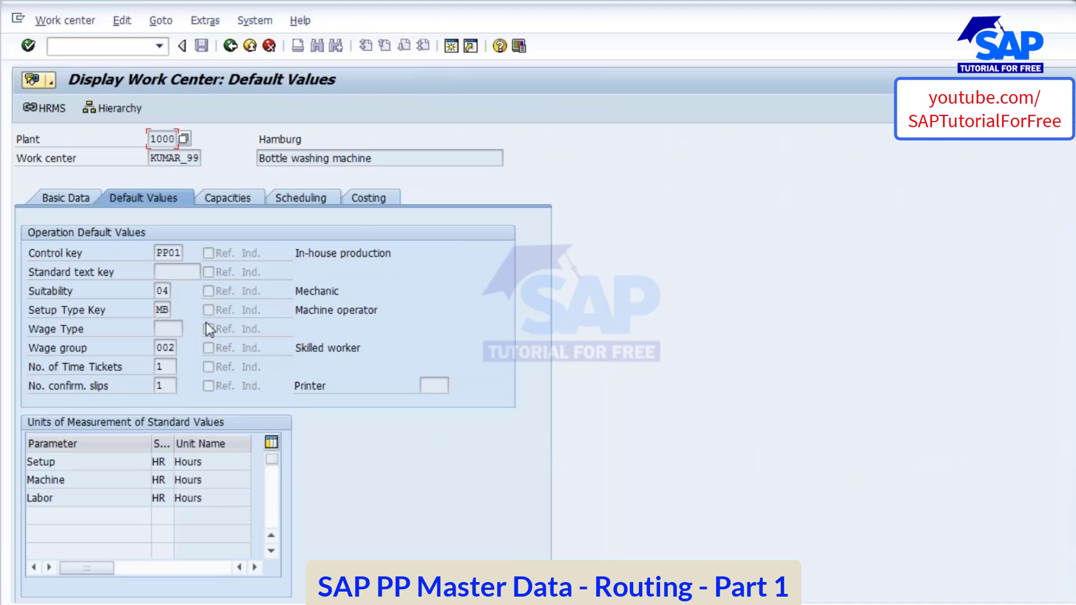
double_click(165, 255)
key(ctrl+c)
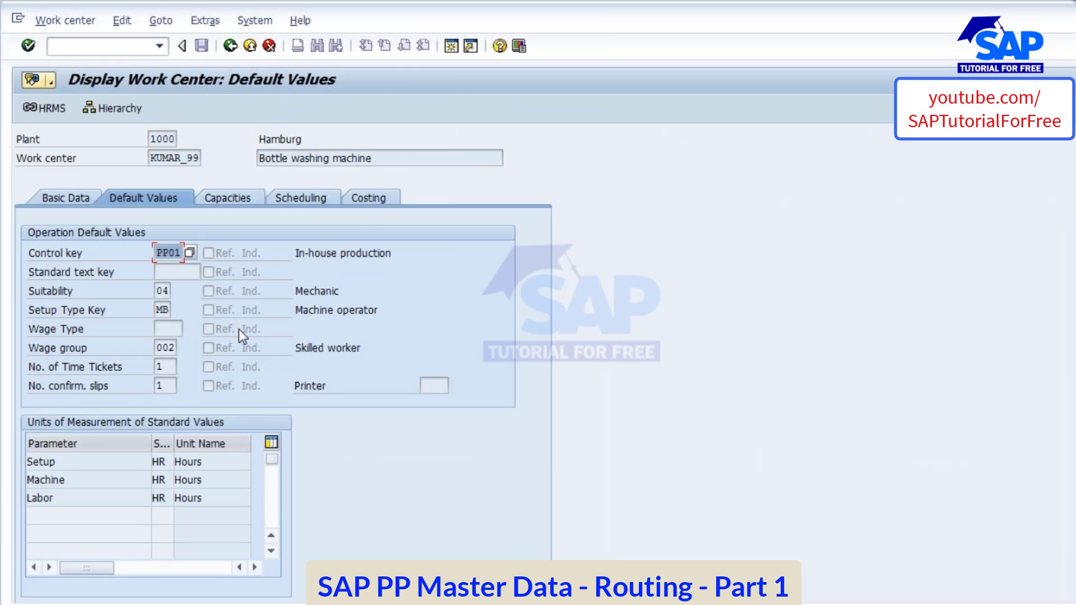
key(alt+Tab)
key(ctrl+v)
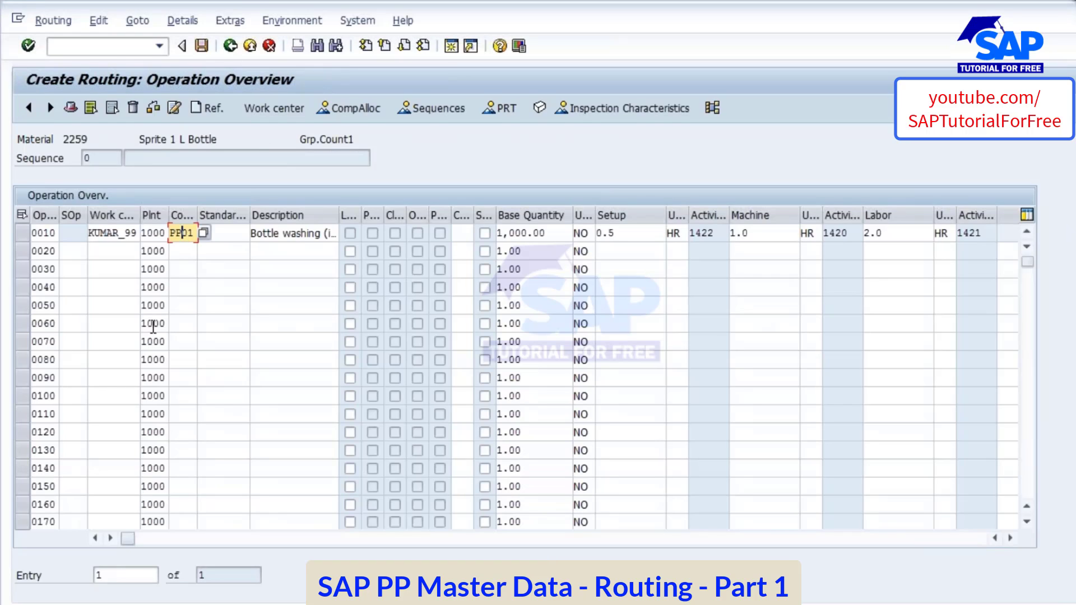
Step: Go over operation 0010's work center, control key, Setup value and Machine unit, and widen the Description column to read its full text
click(106, 232)
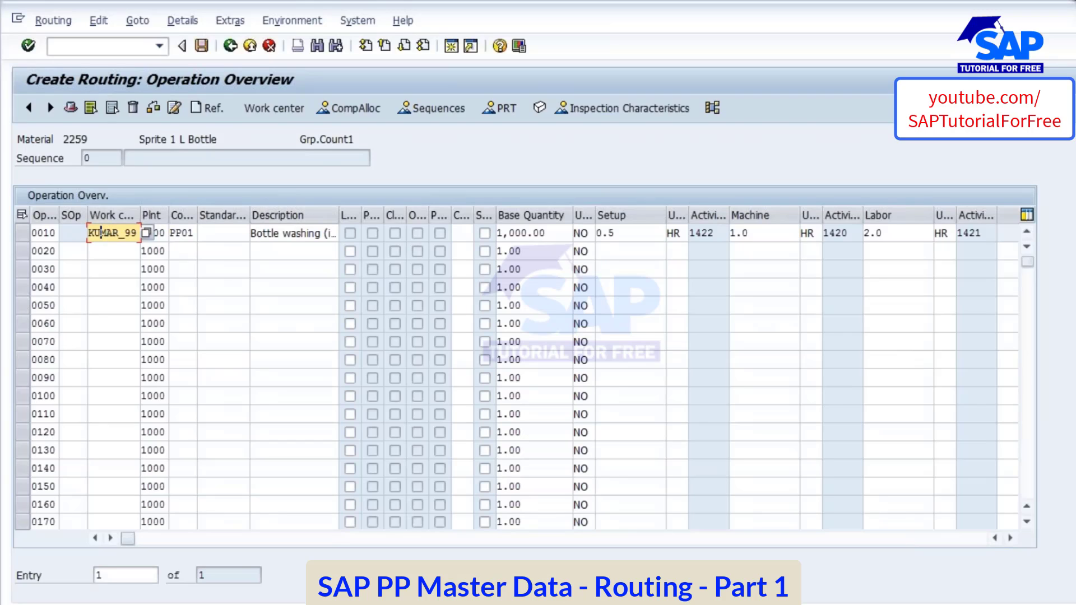
click(190, 231)
click(630, 231)
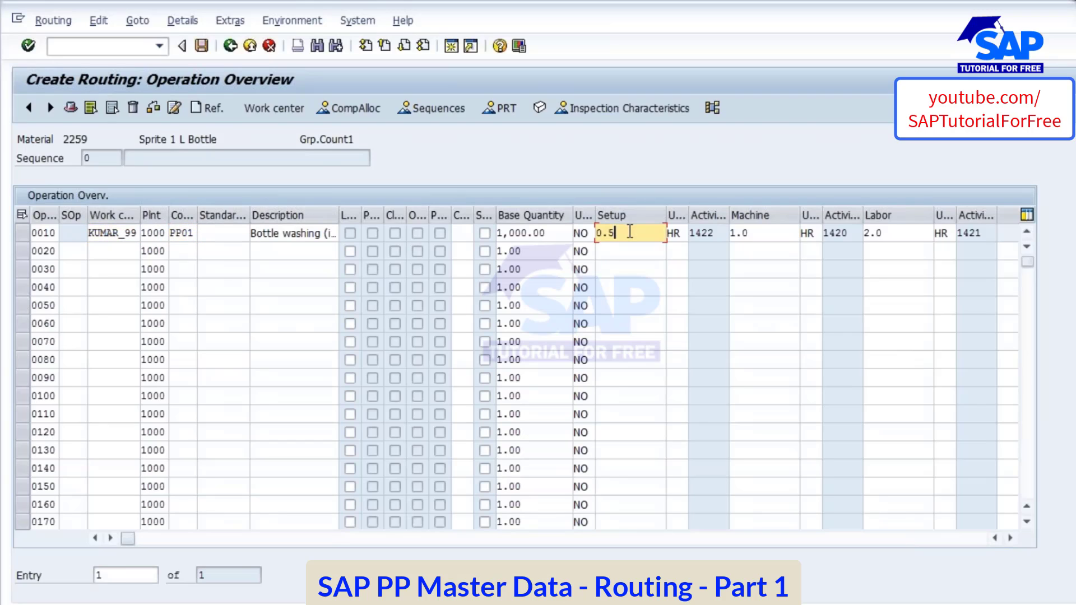
click(815, 235)
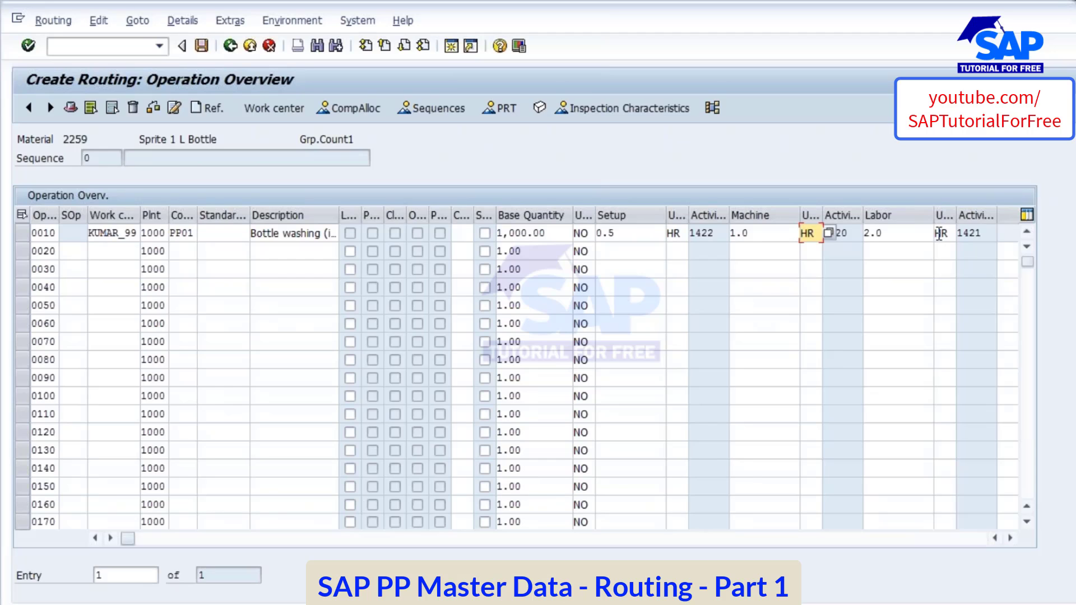
drag(339, 215, 429, 215)
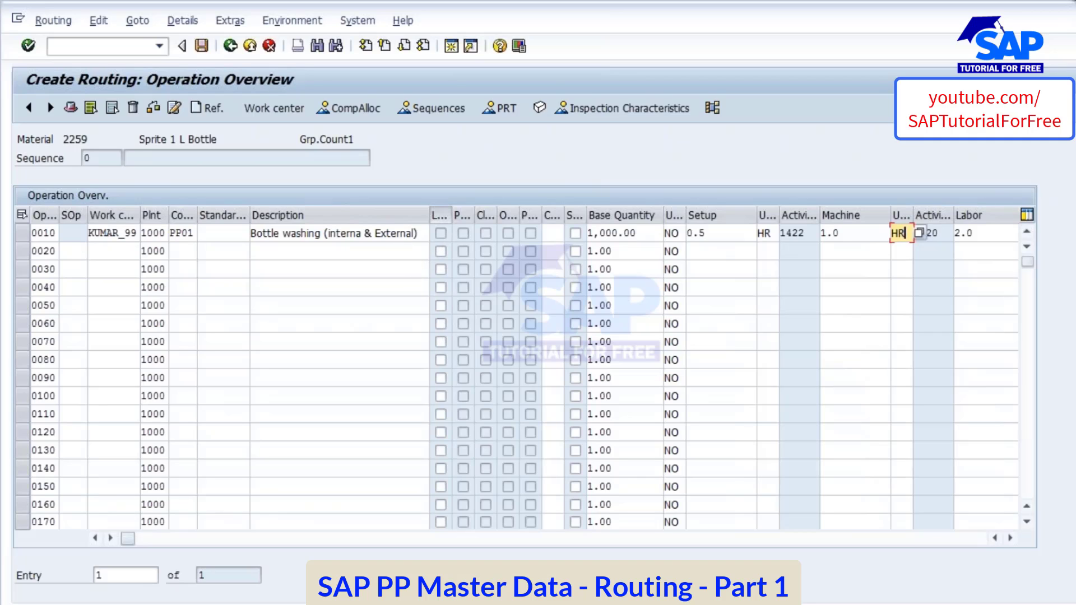
Step: Examine the Group and Group Counter fields in the routing's header details and return to the operation overview
click(439, 215)
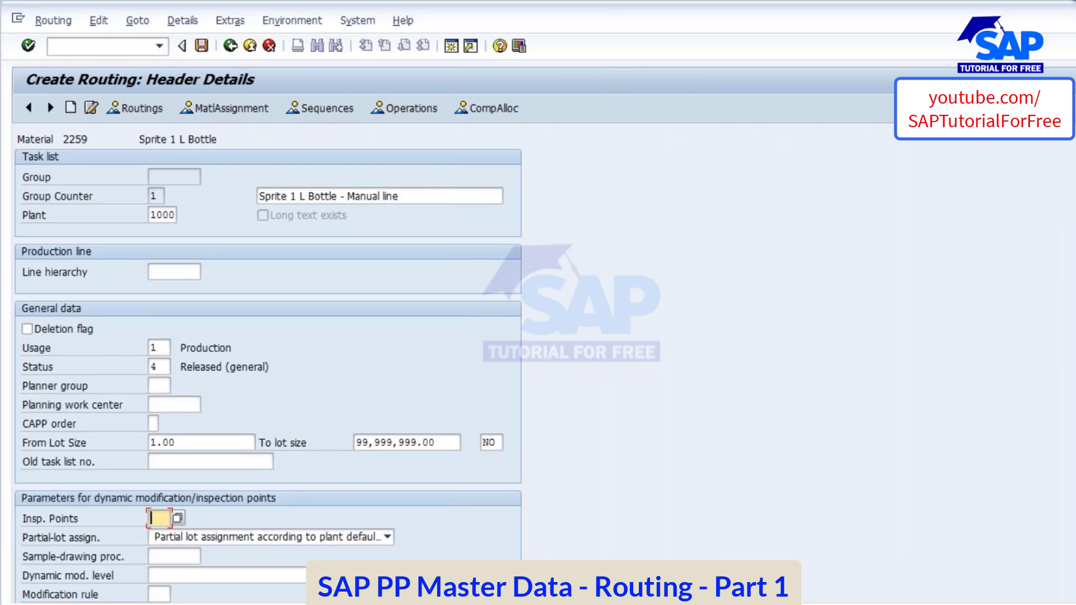
click(177, 178)
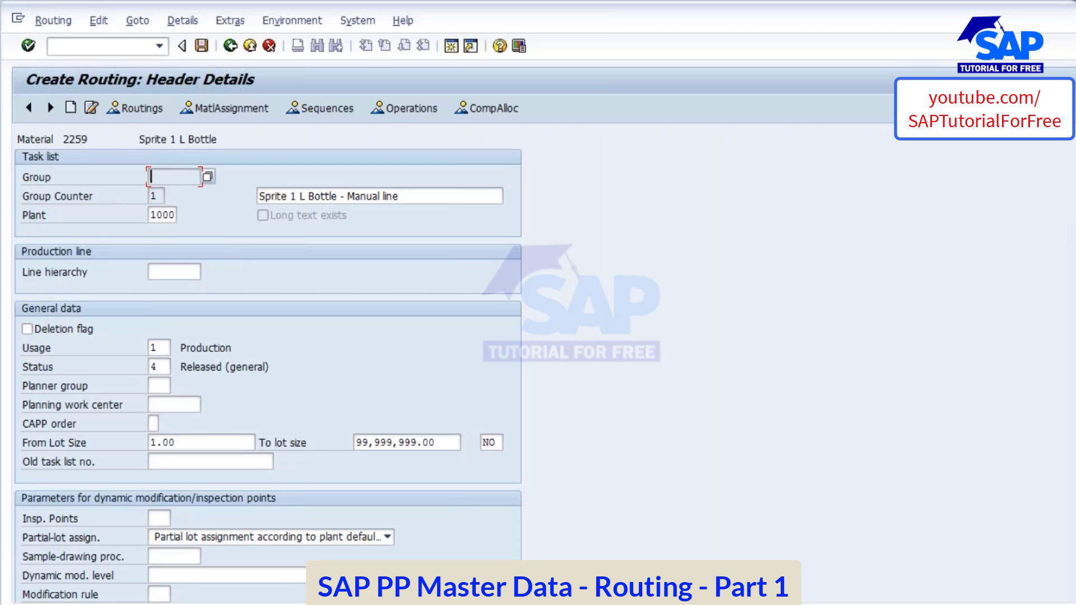
click(415, 109)
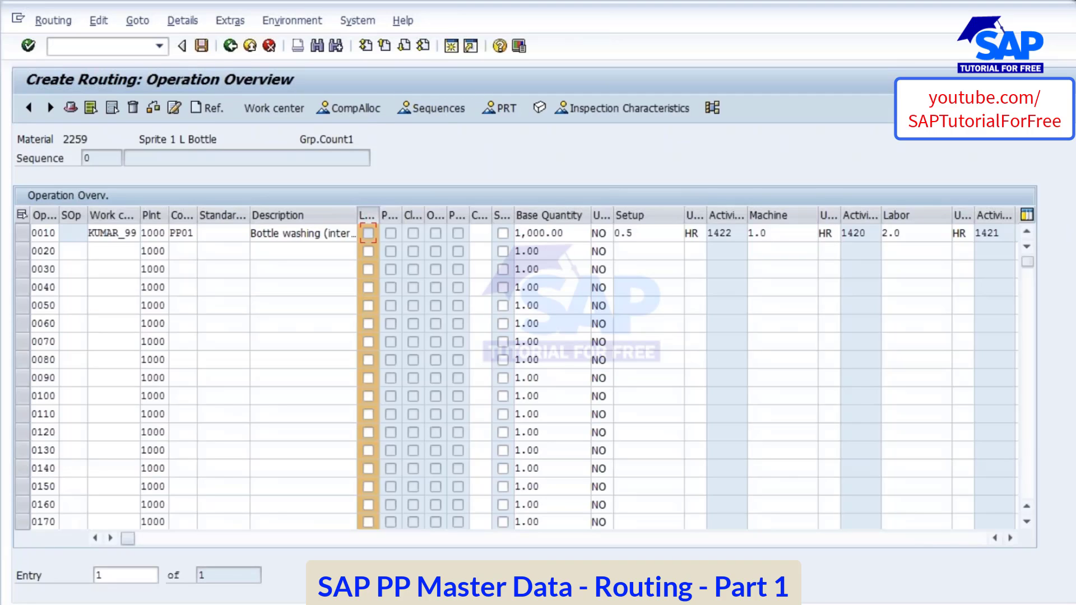
click(70, 108)
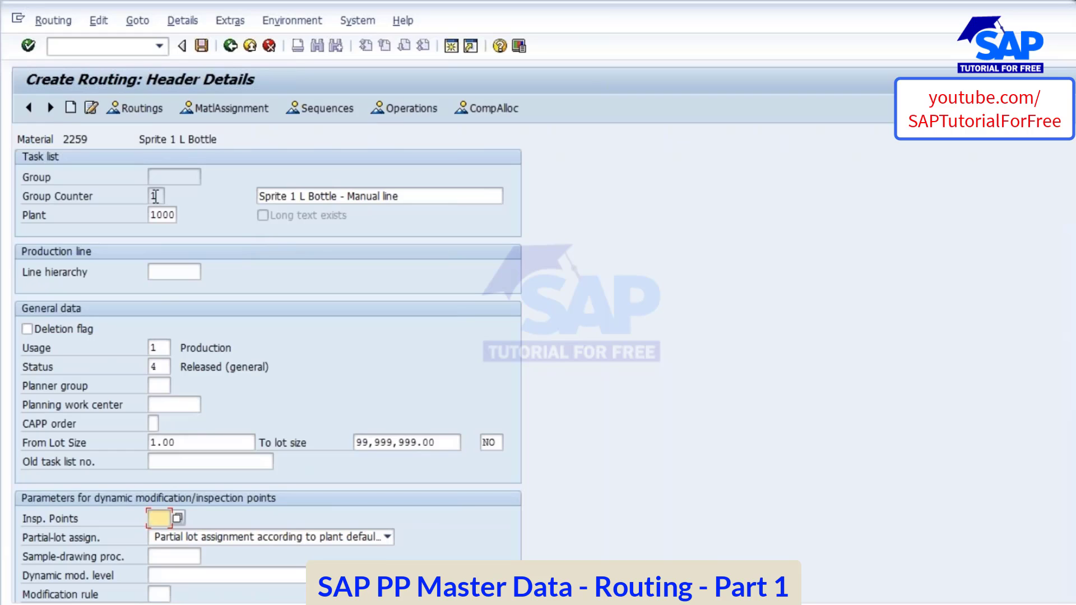
click(156, 197)
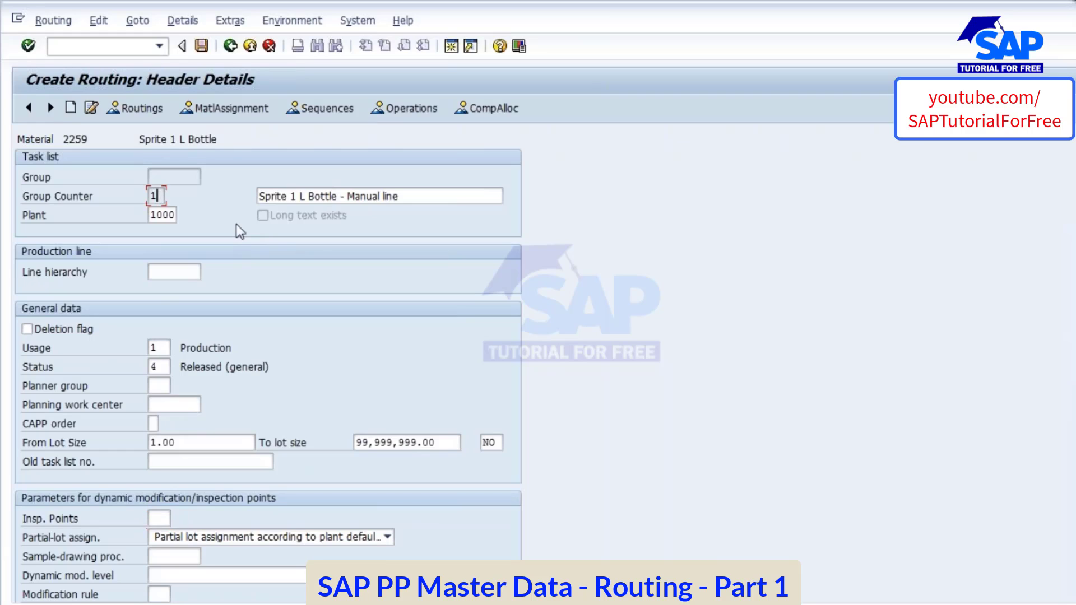
click(400, 110)
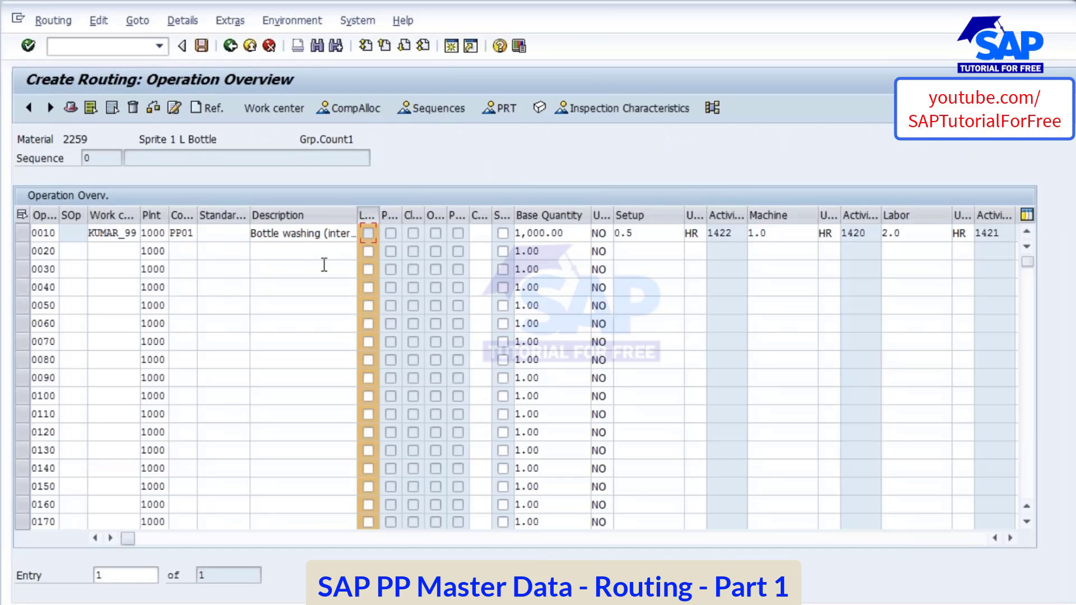
Step: Widen the Description column to fit its longest text and enter "Filling" as the description of operation 0020
click(302, 253)
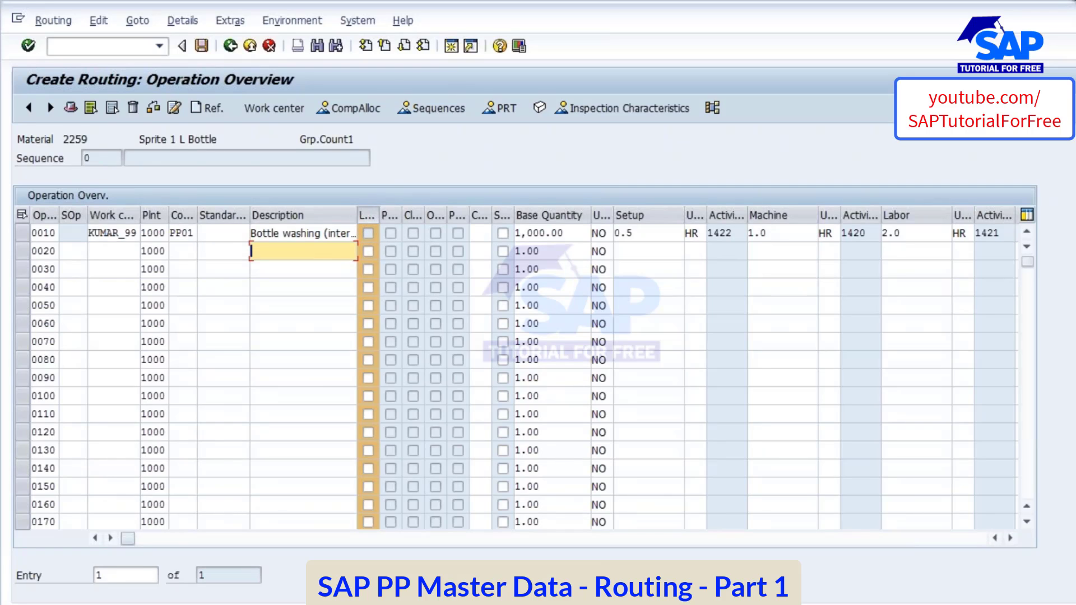
drag(356, 210, 437, 213)
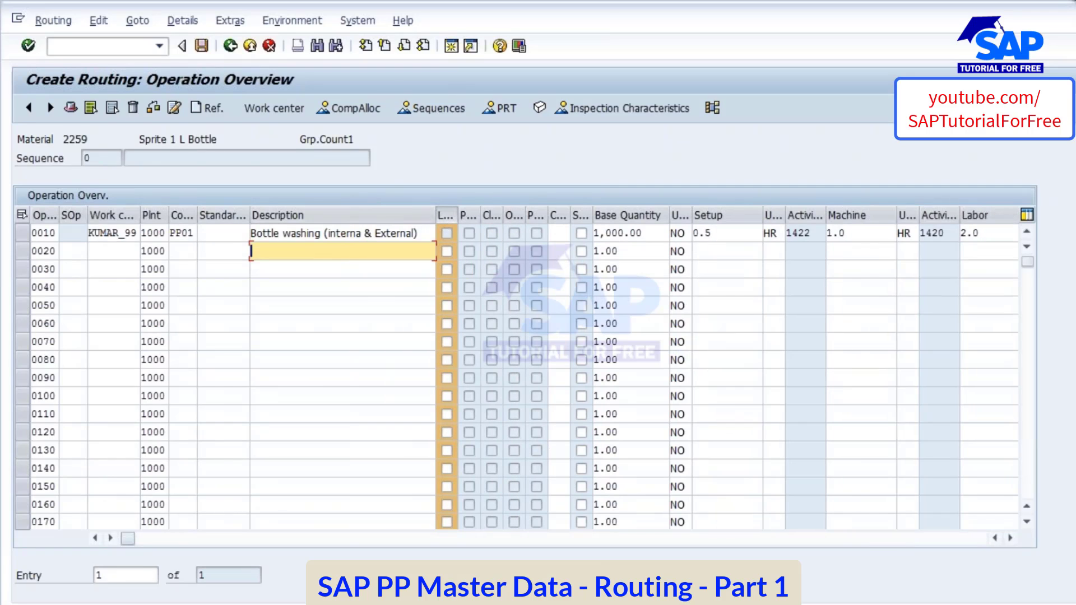
click(311, 253)
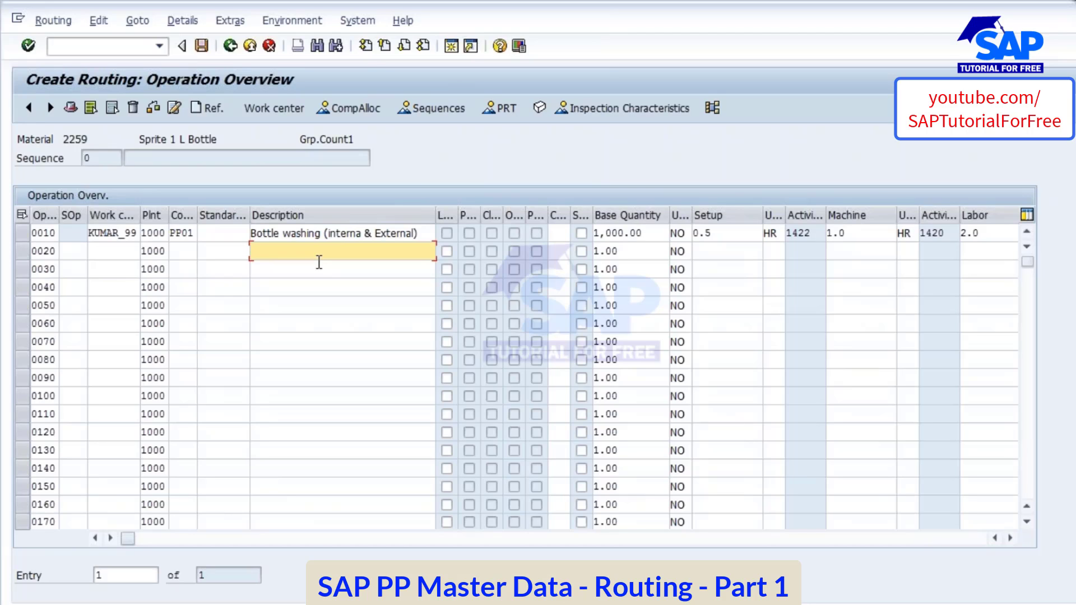
text(Filling)
Step: In the work center display session, open work center KUMAR_88 of plant 1000 to check its description for operation 0020
click(108, 256)
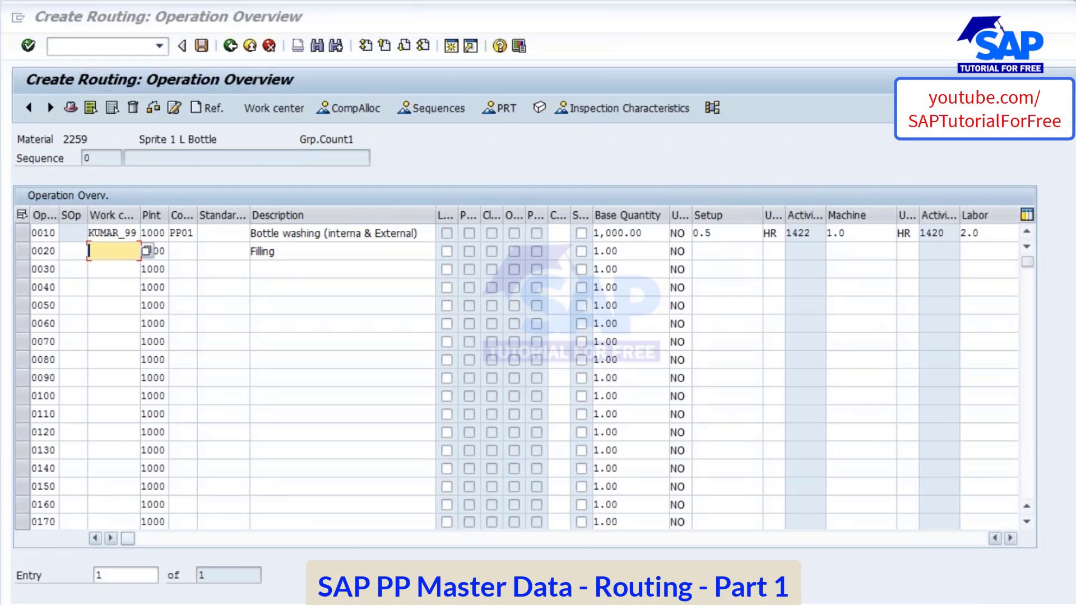
click(801, 549)
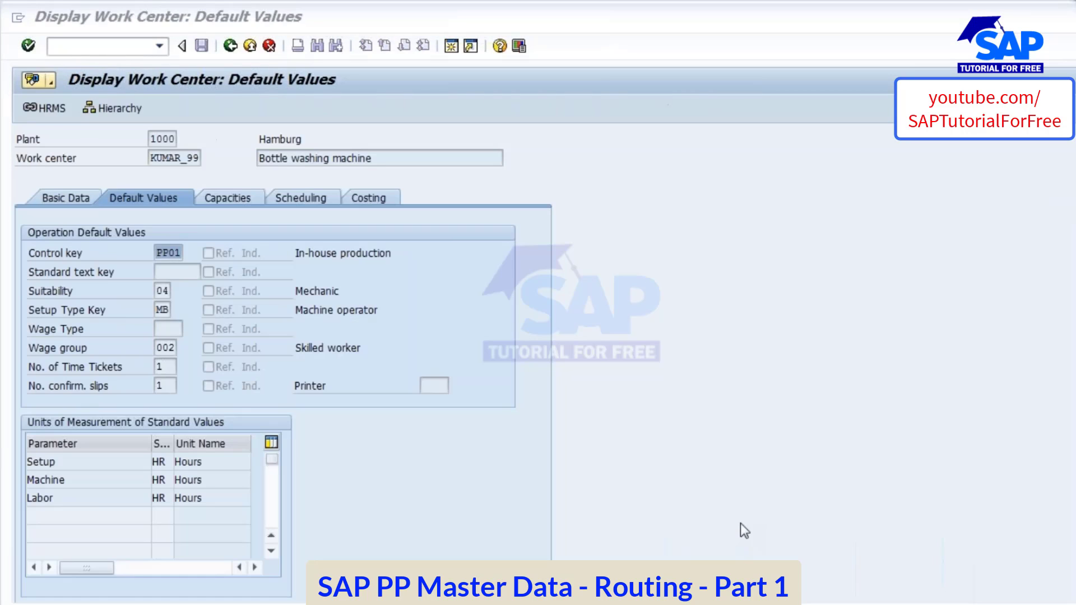
click(231, 46)
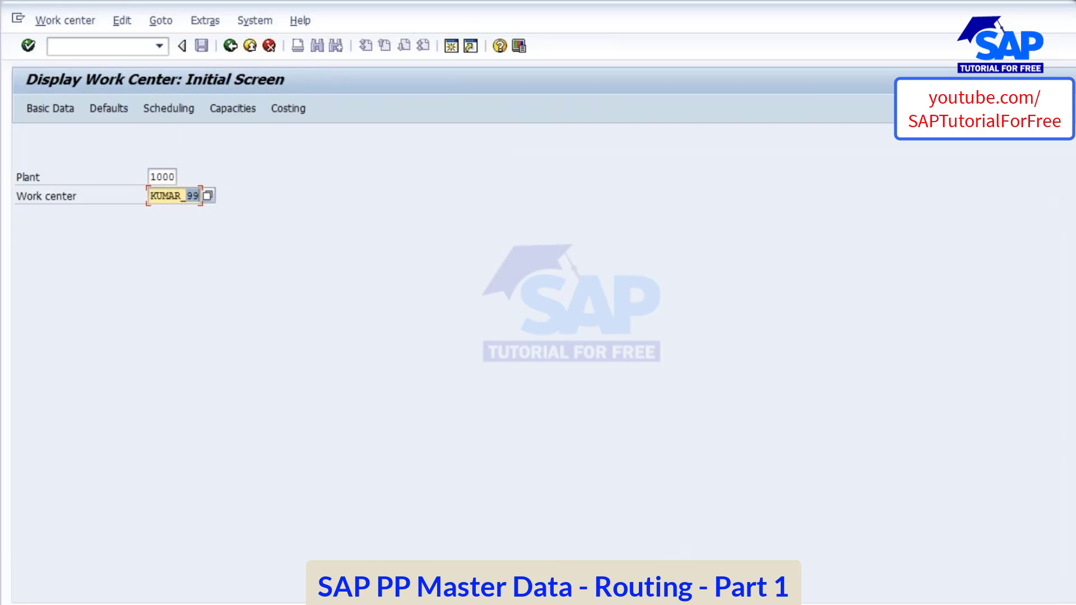
text(88)
key(Return)
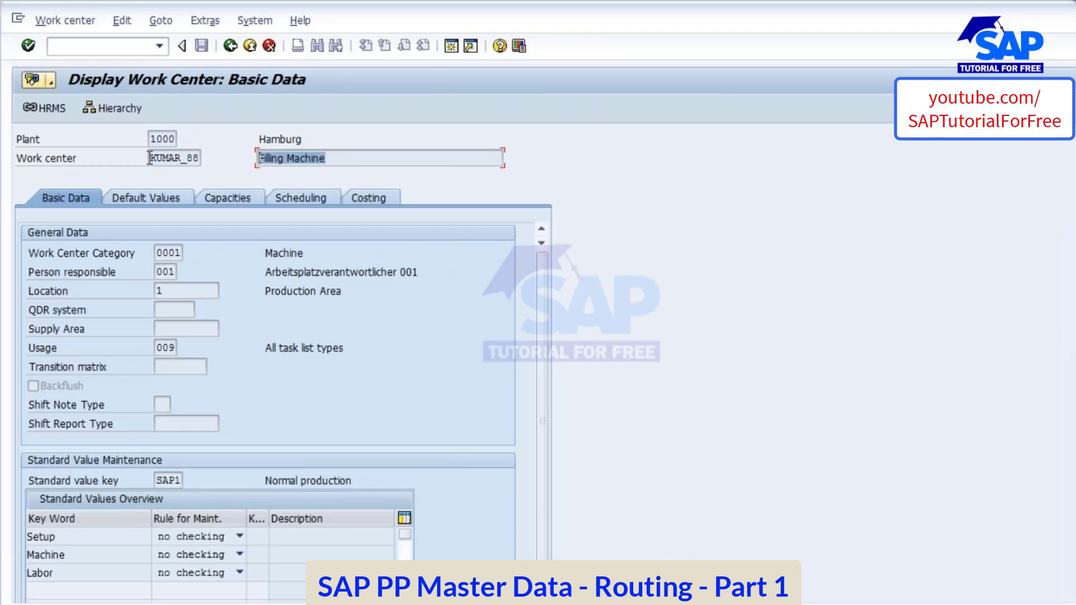
key(Tab)
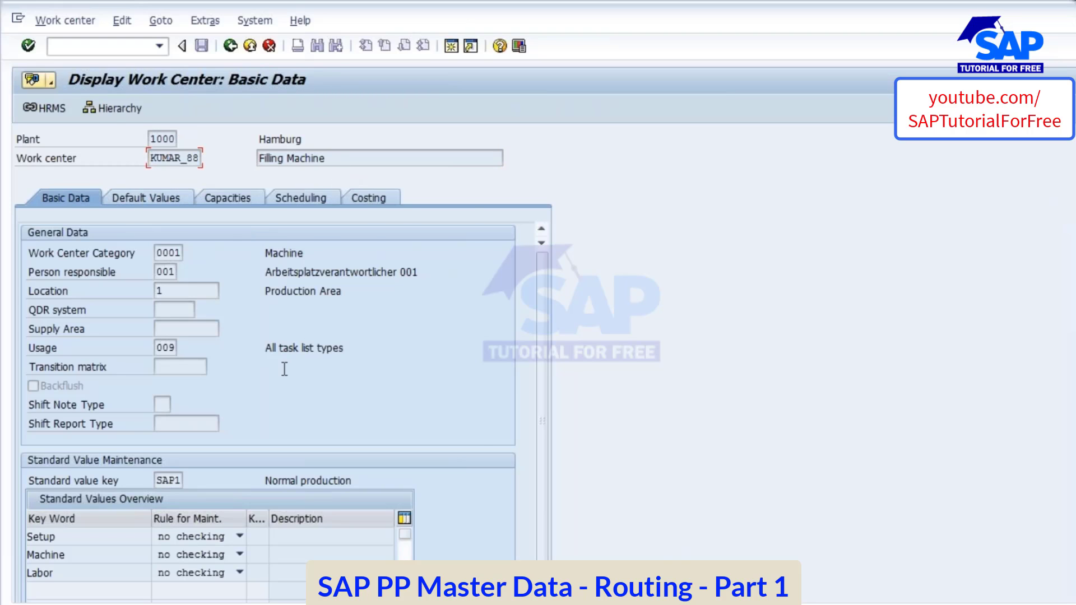
Step: Return to the routing and assign work center KUMAR_88 to operation 0020, adopting its default control key
key(F3)
click(112, 251)
text(KUMAR_88)
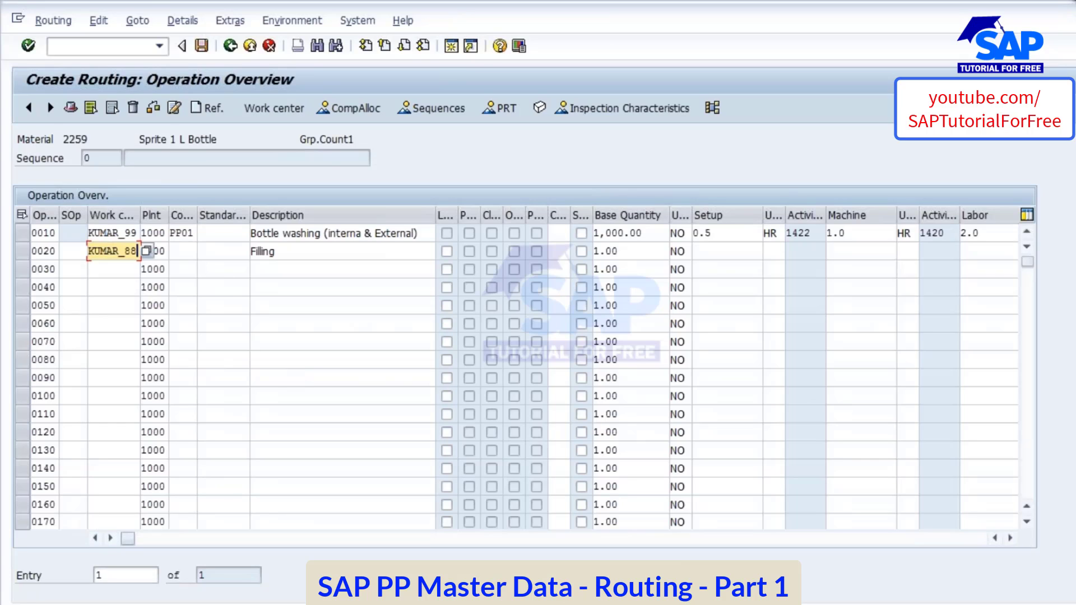
key(Return)
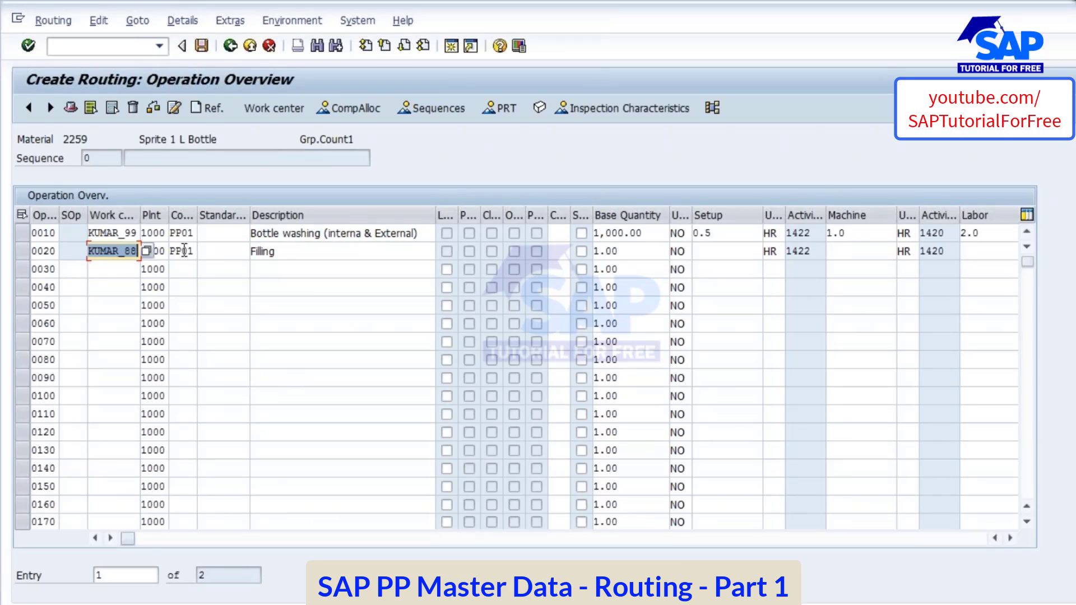
click(185, 250)
Step: Set operation 0020's base quantity to 1000 and its standard values to Setup 1, Machine 2 and Labor 4
click(715, 250)
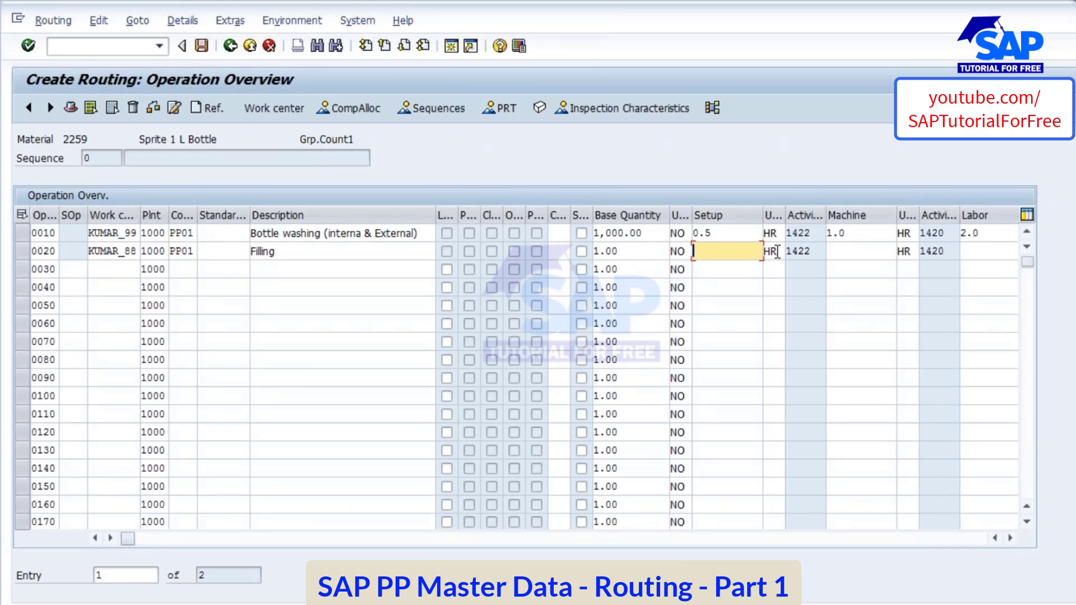
click(598, 251)
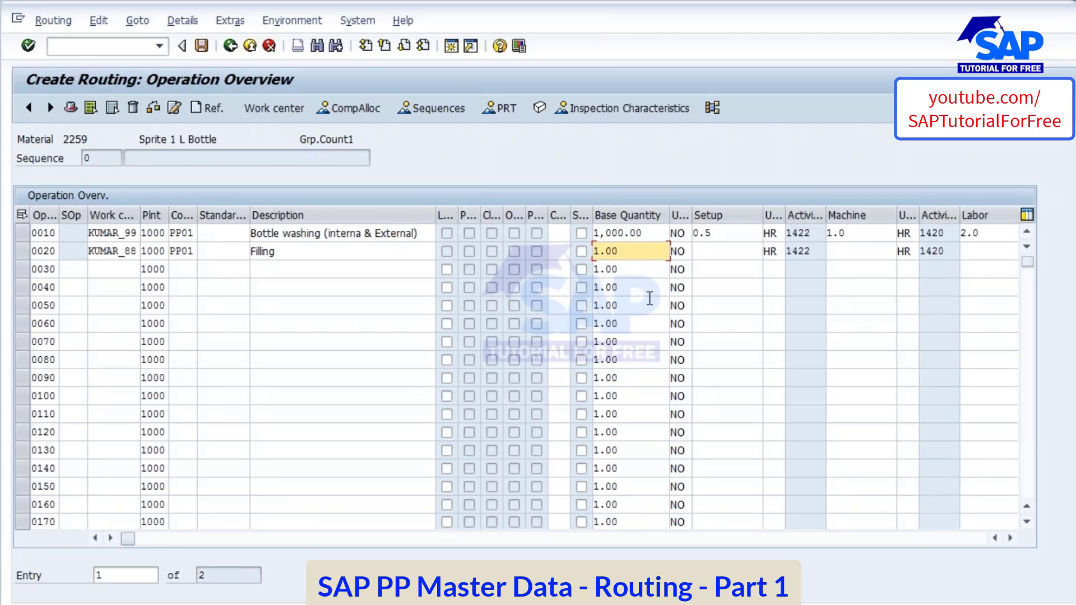
text(000)
click(722, 253)
text(1)
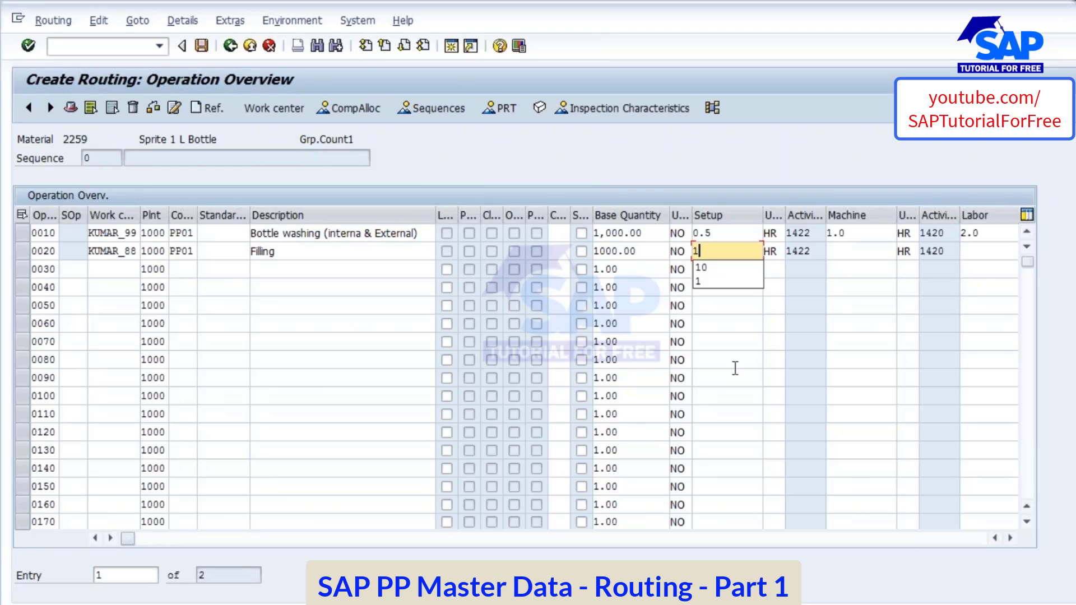
click(863, 250)
text(2)
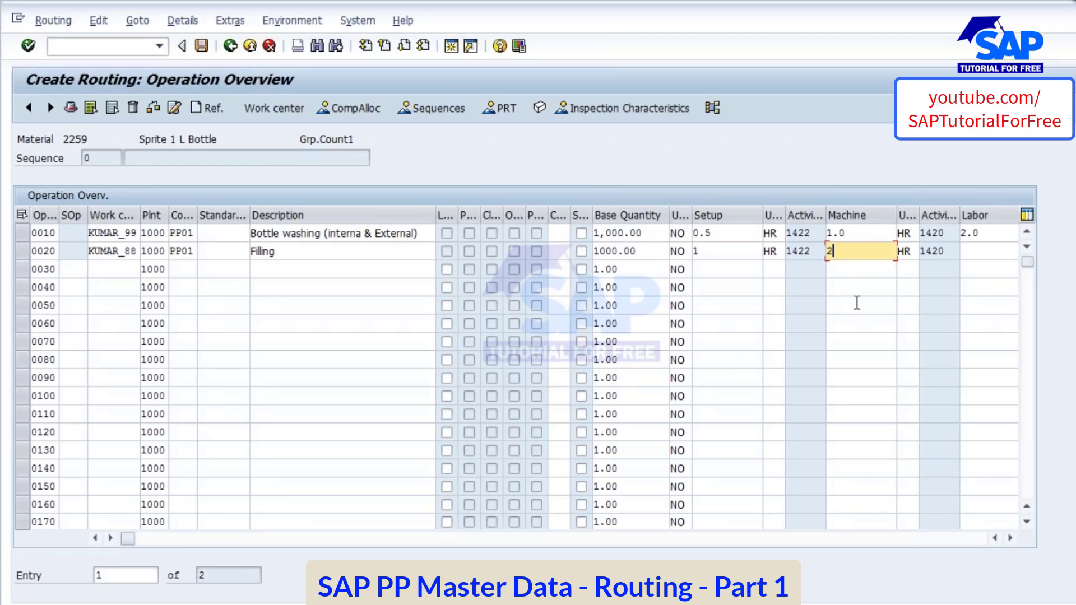
click(973, 253)
text(4)
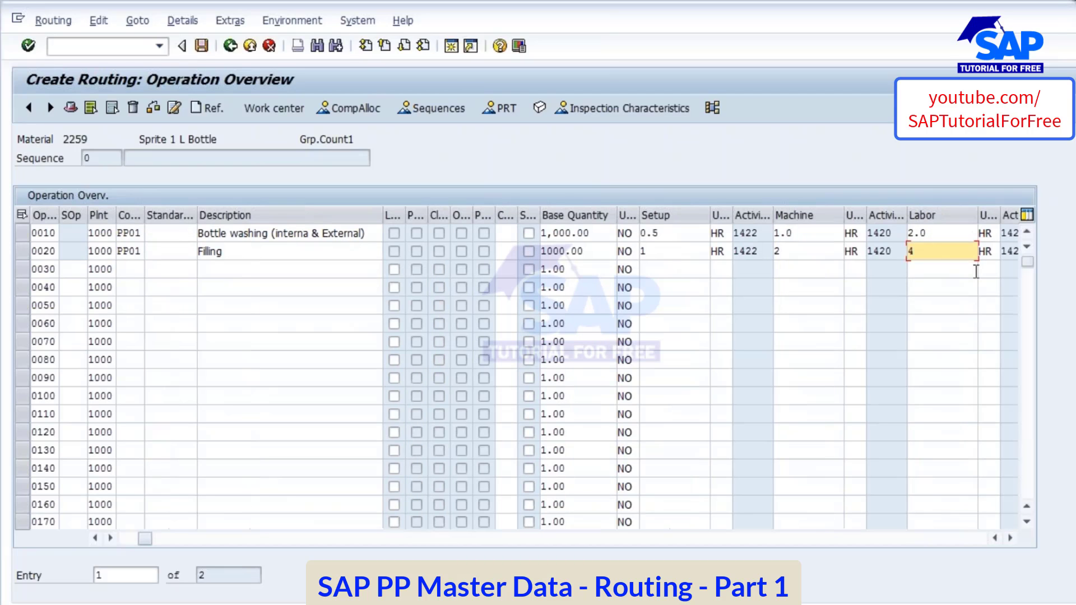
key(Return)
Step: Review operation 0020's Setup, Machine and Labor values, its base quantity and its work center
click(679, 251)
click(796, 250)
click(919, 252)
click(599, 251)
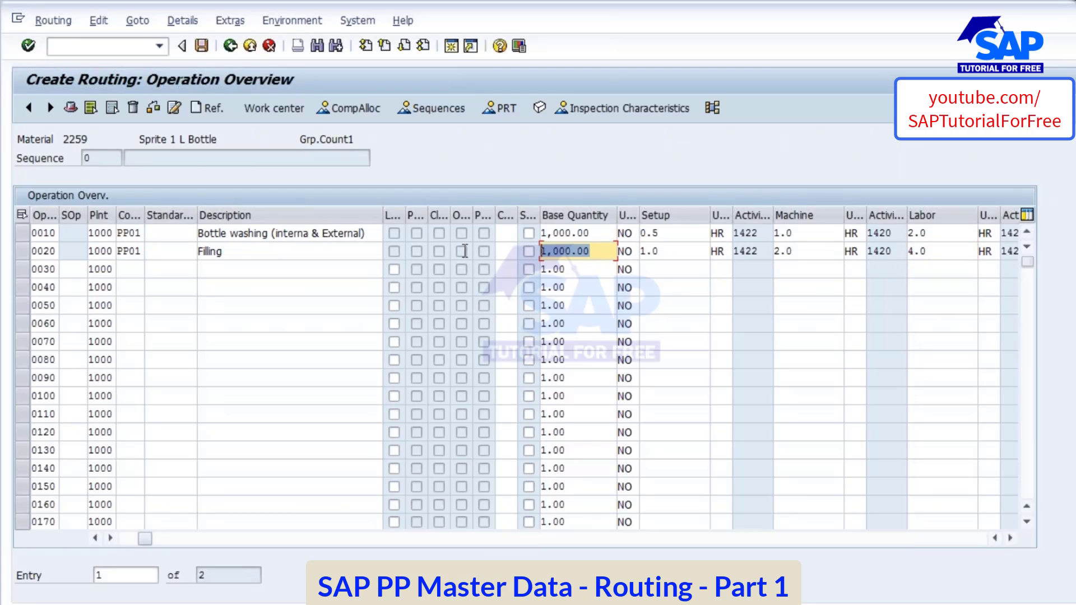
click(561, 252)
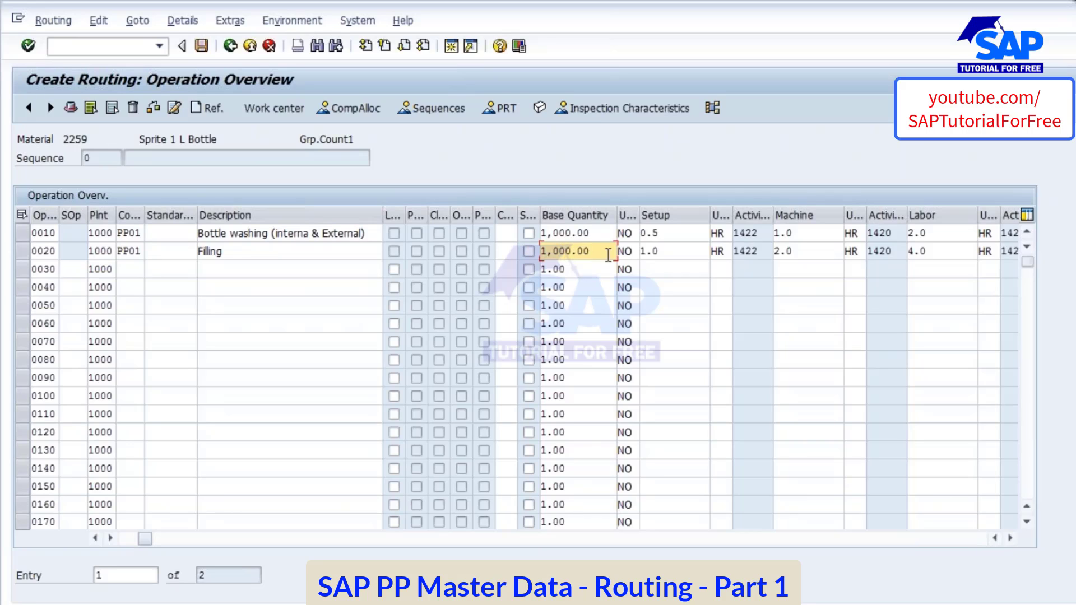
click(794, 252)
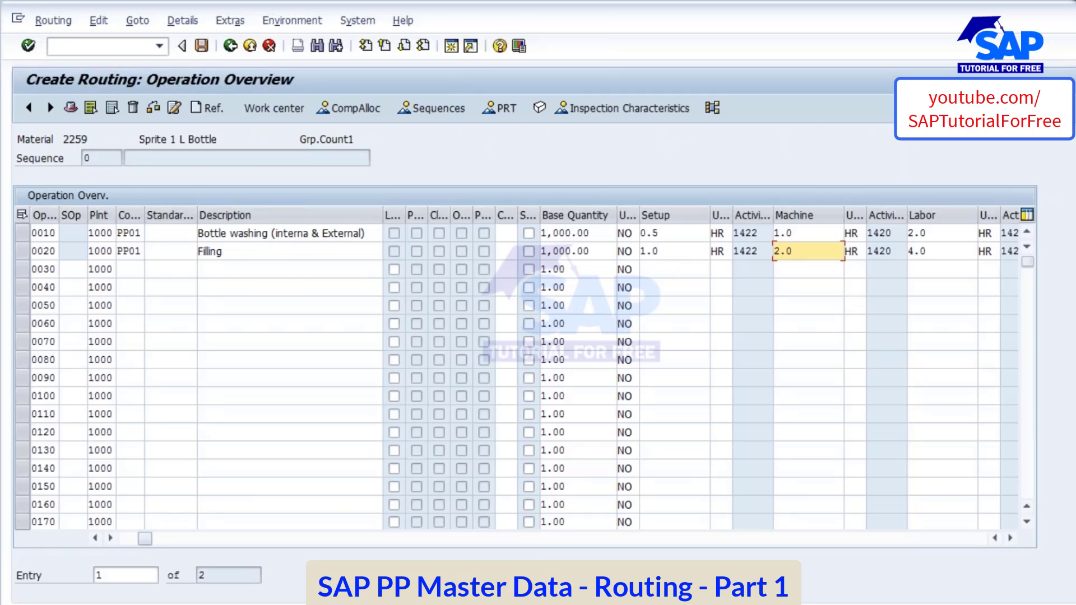
key(Left)
click(920, 251)
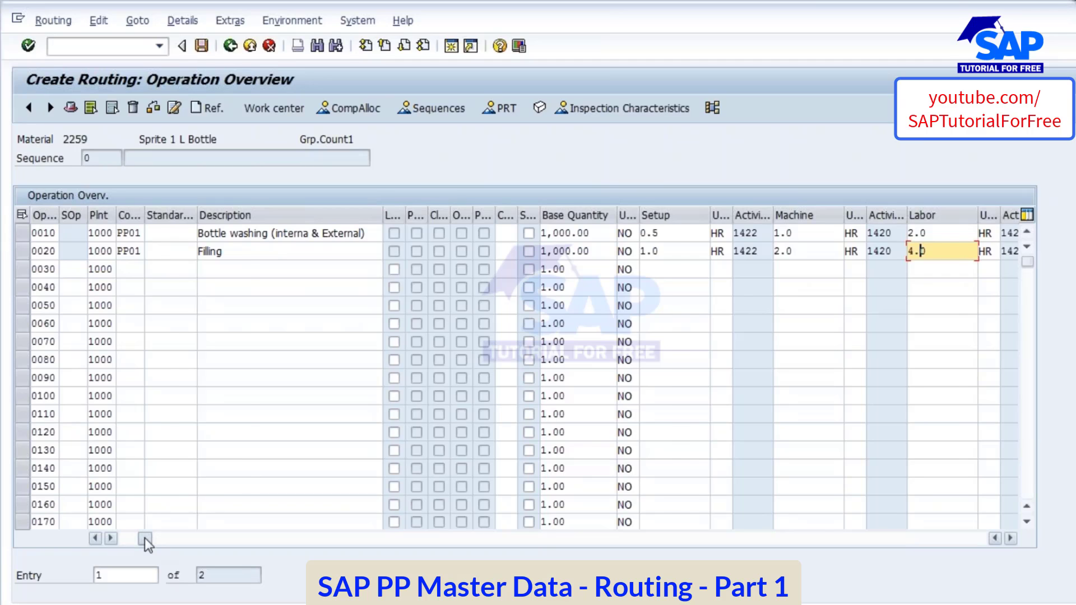
drag(144, 538, 127, 538)
click(114, 251)
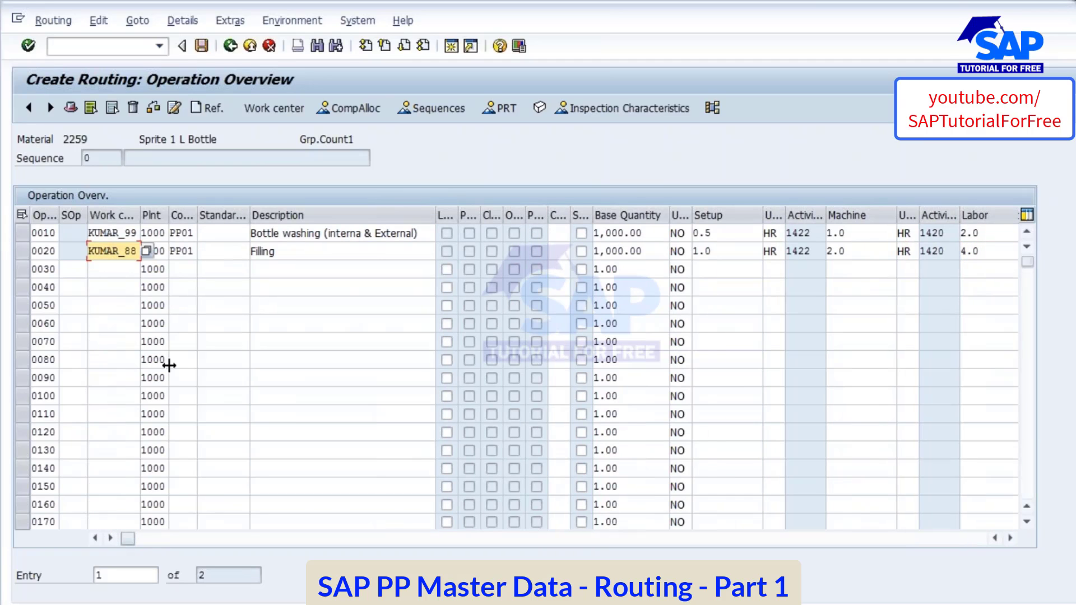
Step: Describe operation 0030 as "Packing" and extend operation 0020's description to "Filling & Capping"
click(286, 268)
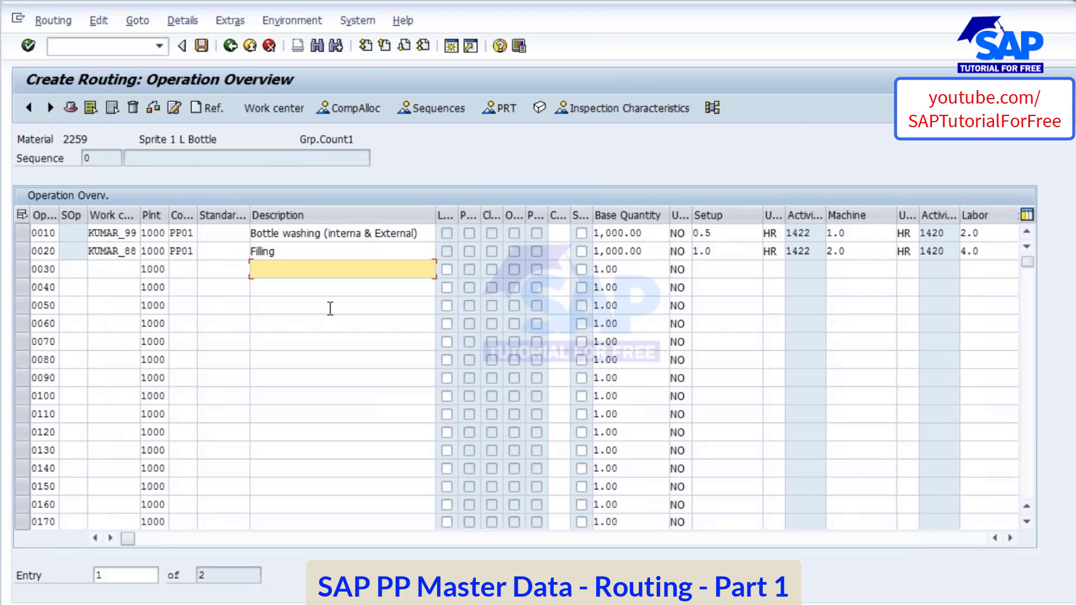
text(Packing)
text(& )
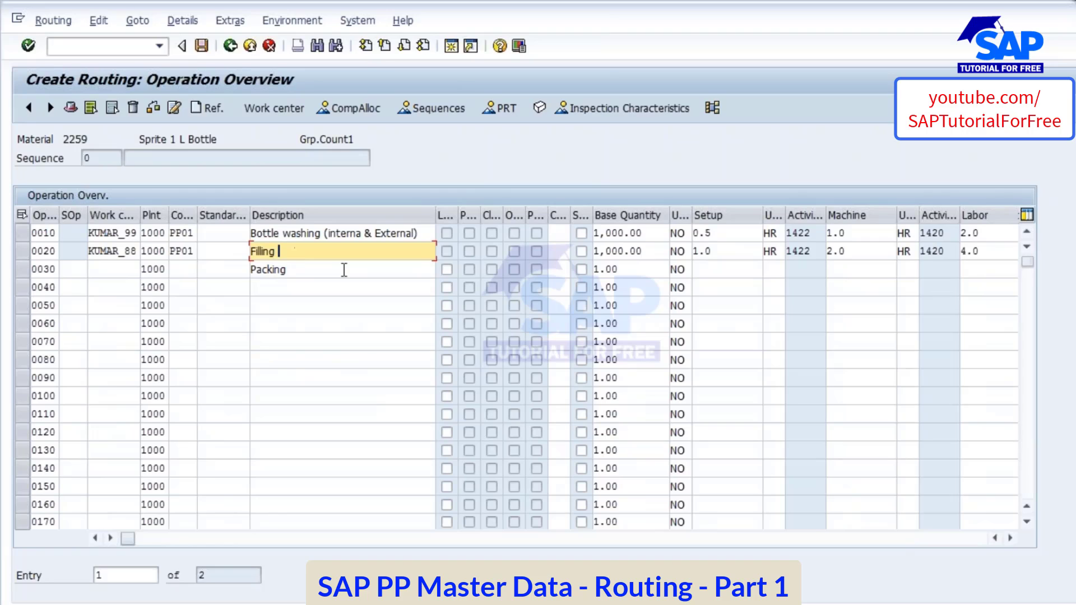
text(capping)
click(295, 251)
key(BackSpace)
text(C)
key(Down)
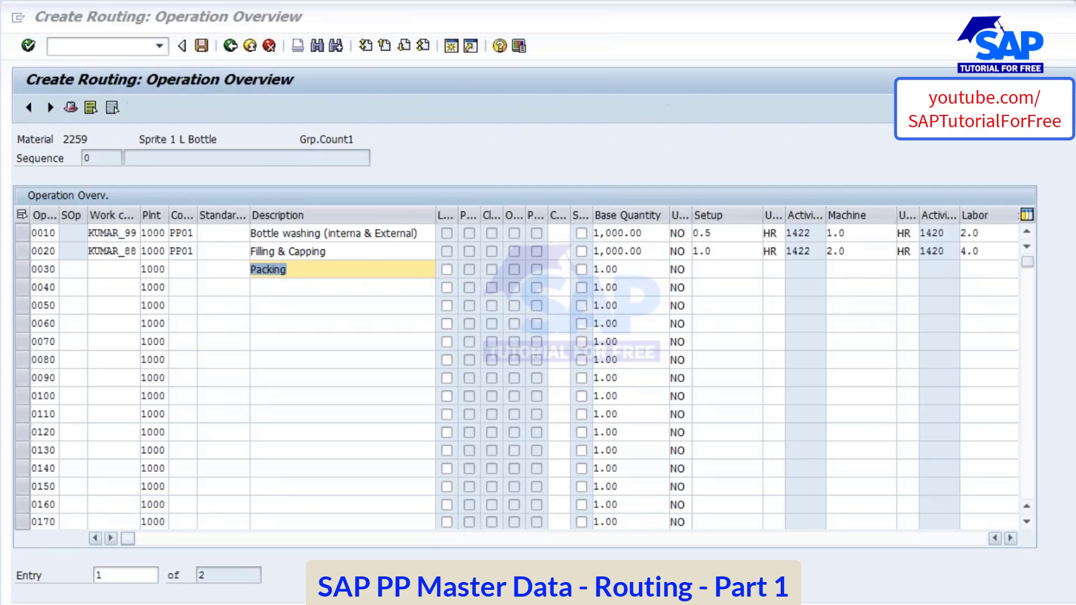
Step: Switch to Chrome and search Google Images for "shipper in pharma" to view example packing boxes
key(alt+Tab)
drag(271, 117, 39, 119)
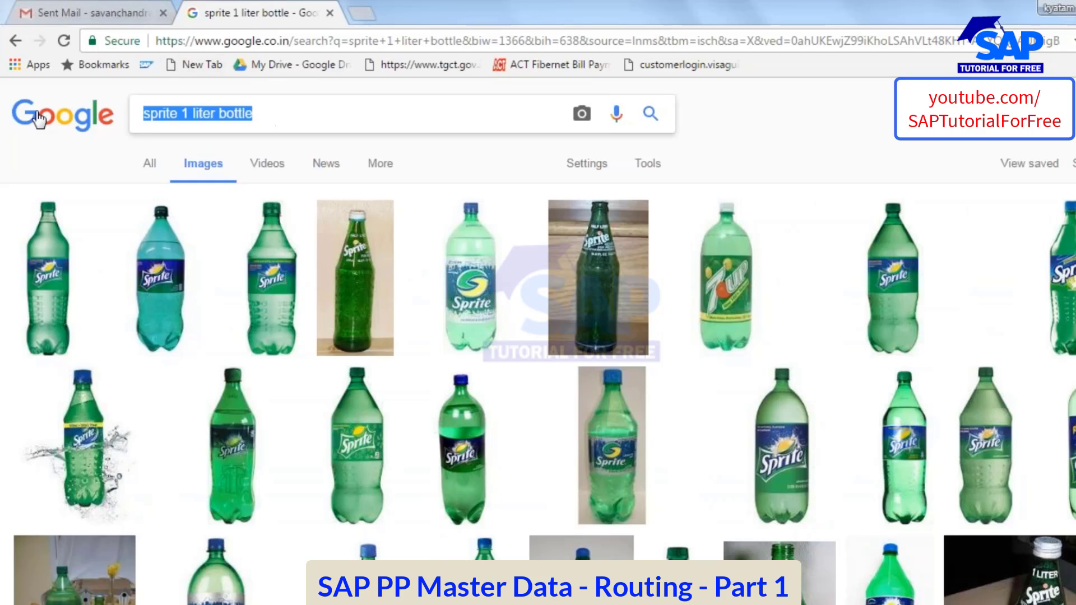
text(shipper)
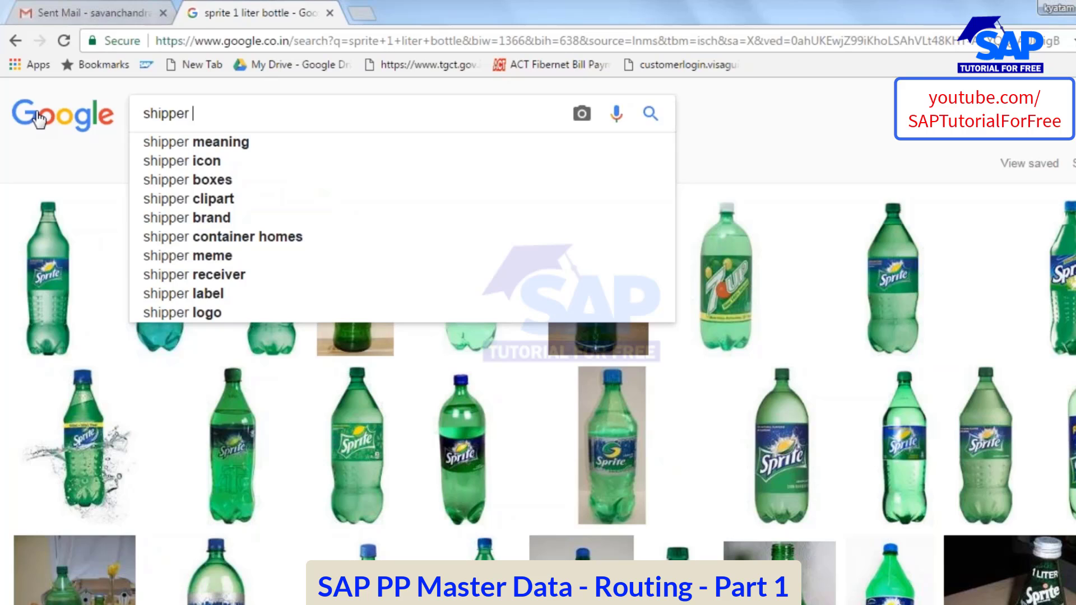
text( o)
key(BackSpace)
text(in p)
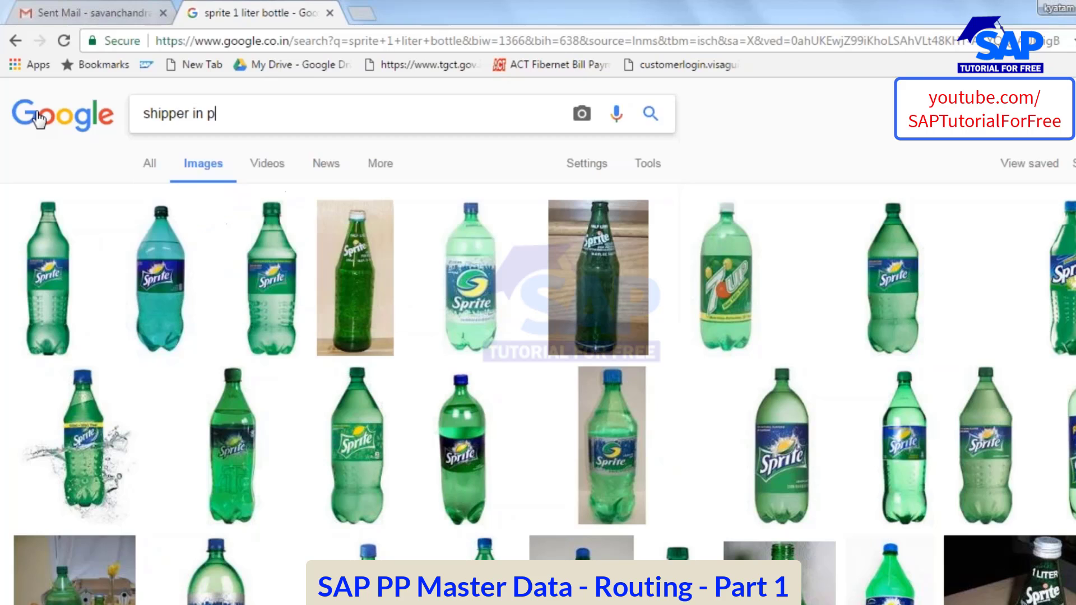
text(harma)
key(Return)
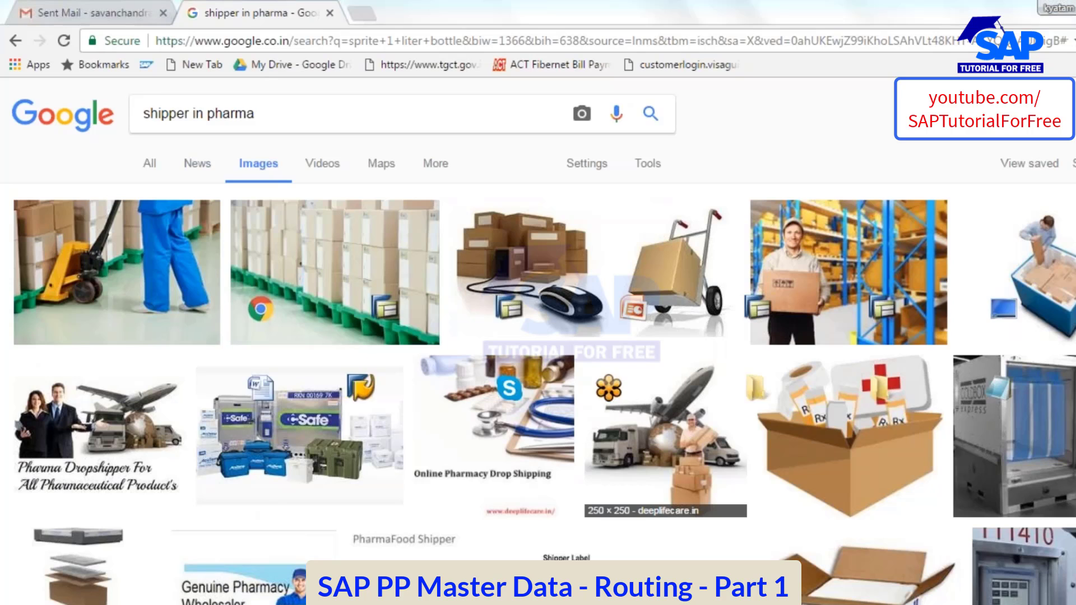
Step: Switch back to SAP and display work center KUMAR_77 of plant 1000 to check its description for operation 0030
key(alt+Tab)
click(126, 271)
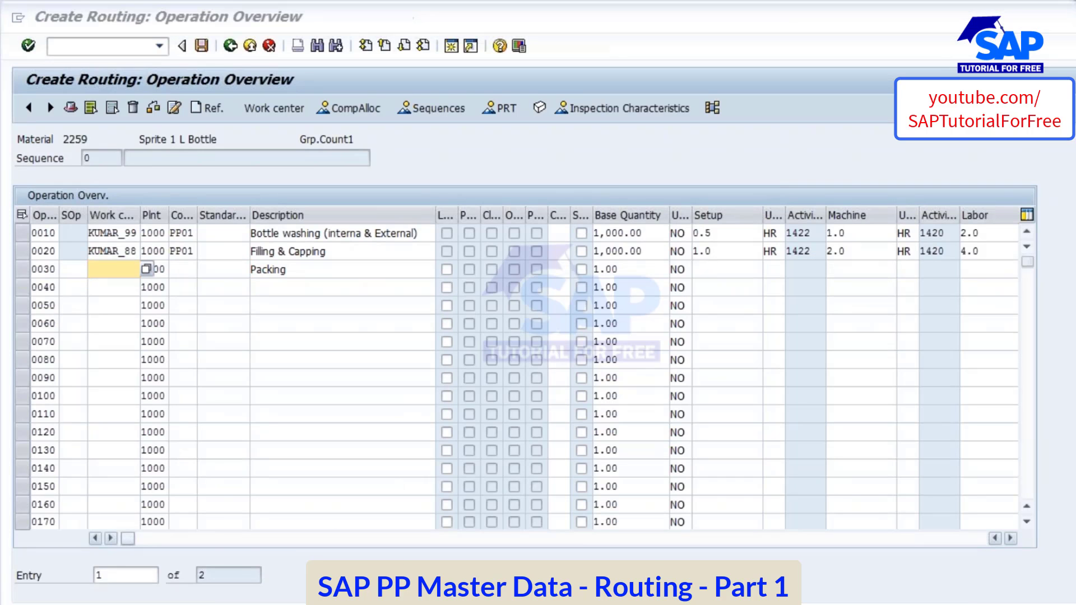
click(358, 604)
click(830, 564)
click(230, 45)
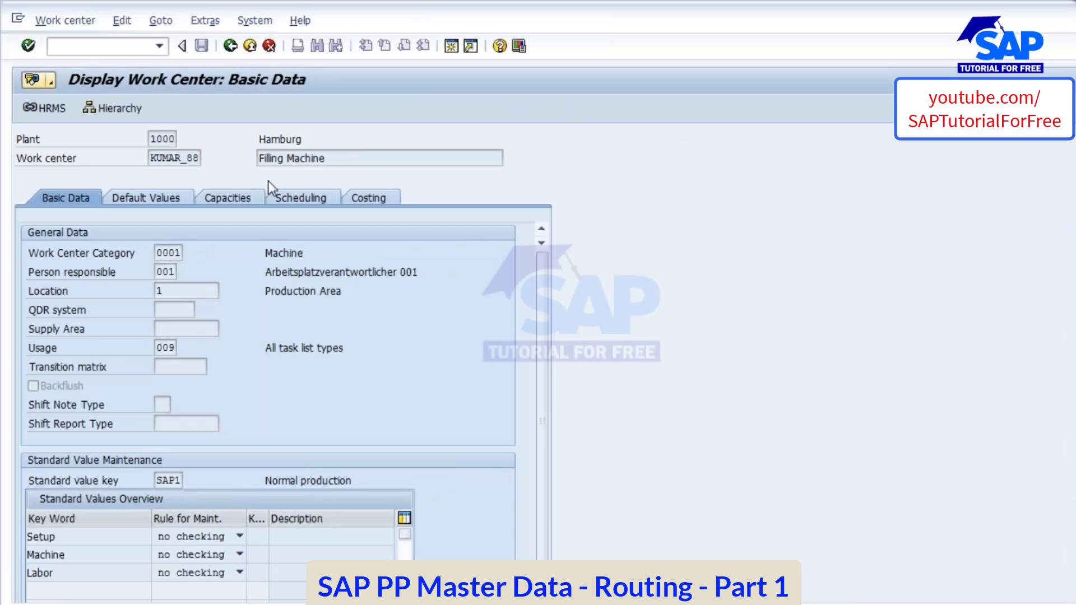
key(End)
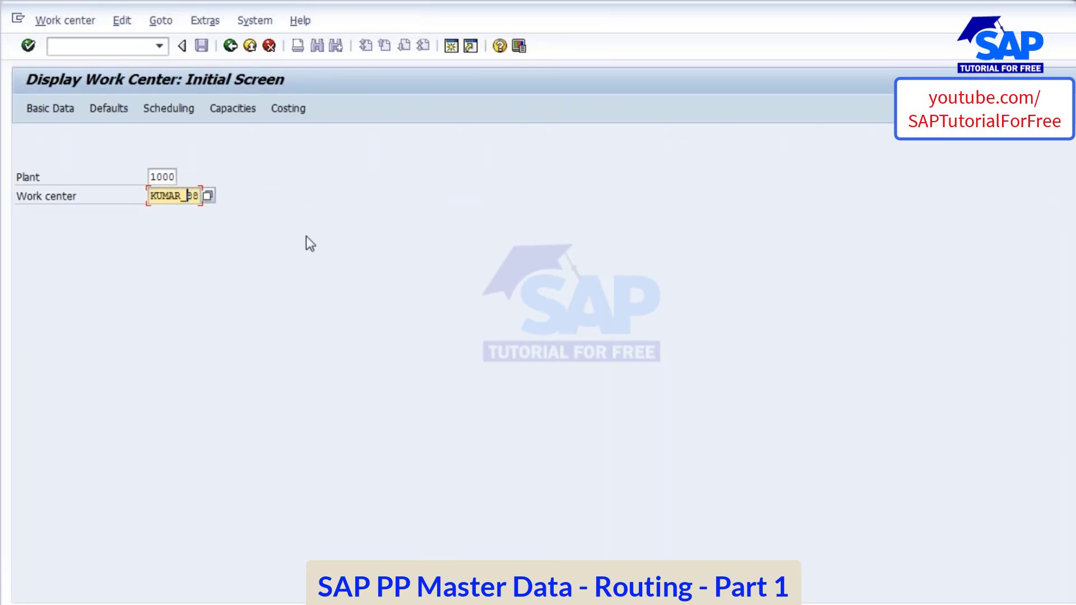
key(BackSpace)
key(BackSpace)
text(77)
key(Return)
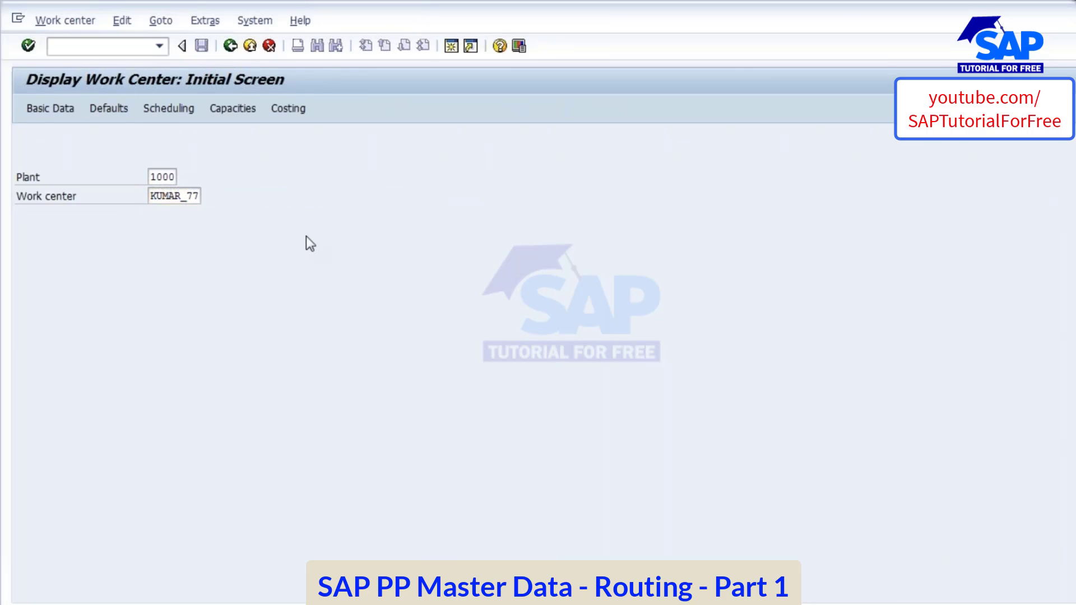
drag(345, 159, 253, 161)
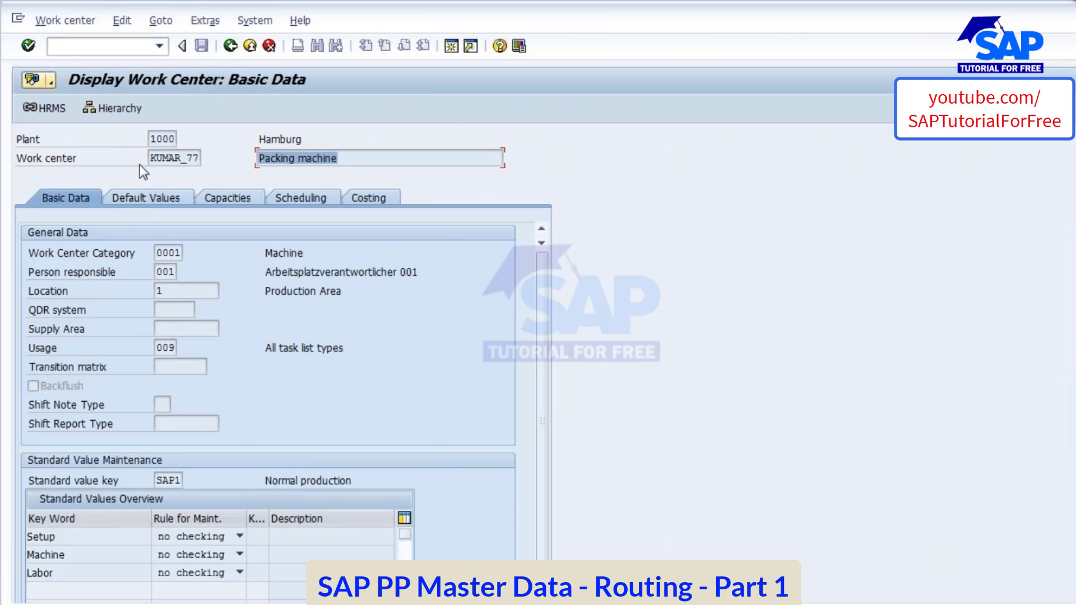
Step: Copy the work center code KUMAR_77 and assign it to operation 0030 in the routing
drag(147, 158, 221, 160)
key(ctrl+c)
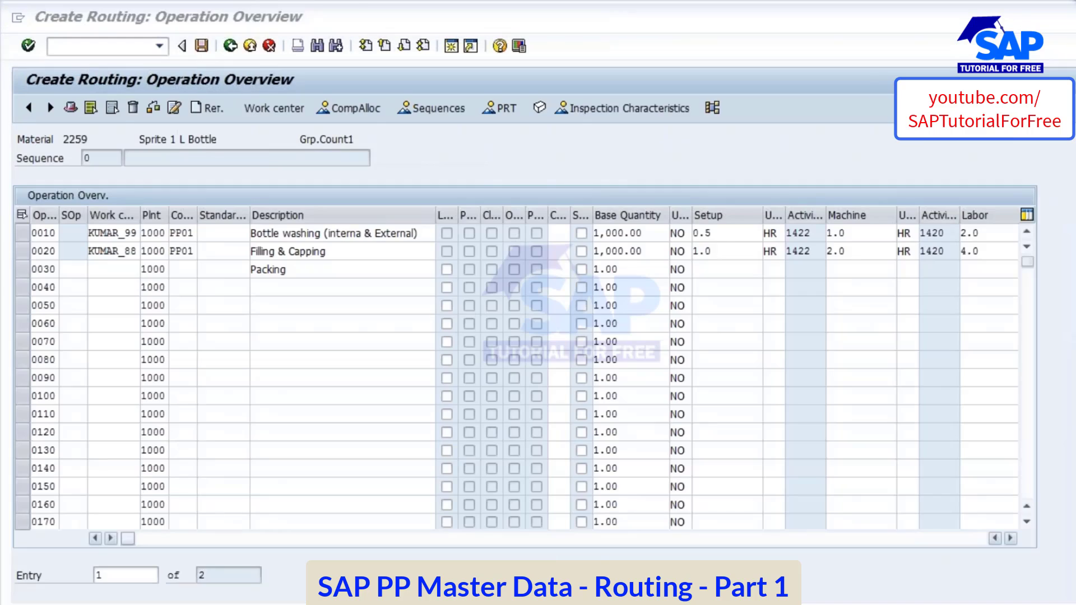
click(115, 270)
key(ctrl+v)
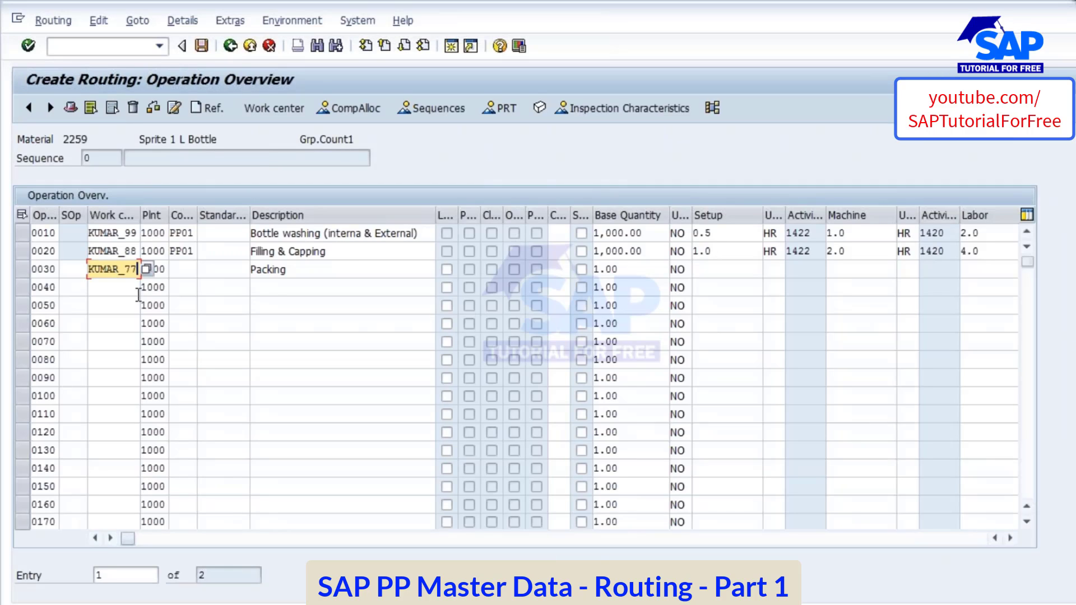
key(Return)
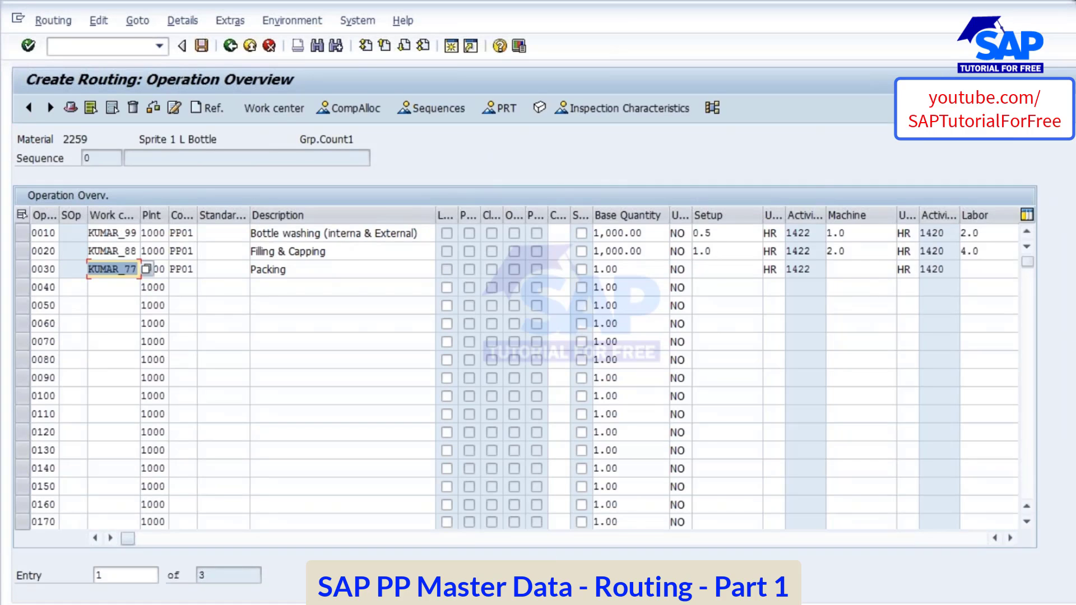
Step: Set the base quantity of the Packing operation 0030 to 1,000
click(191, 269)
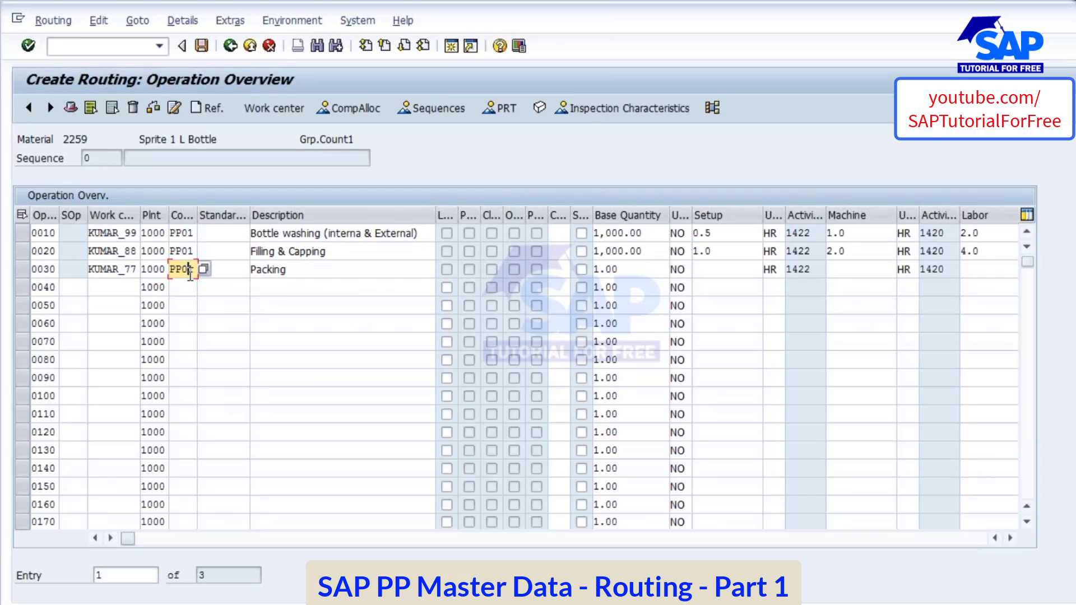
click(603, 270)
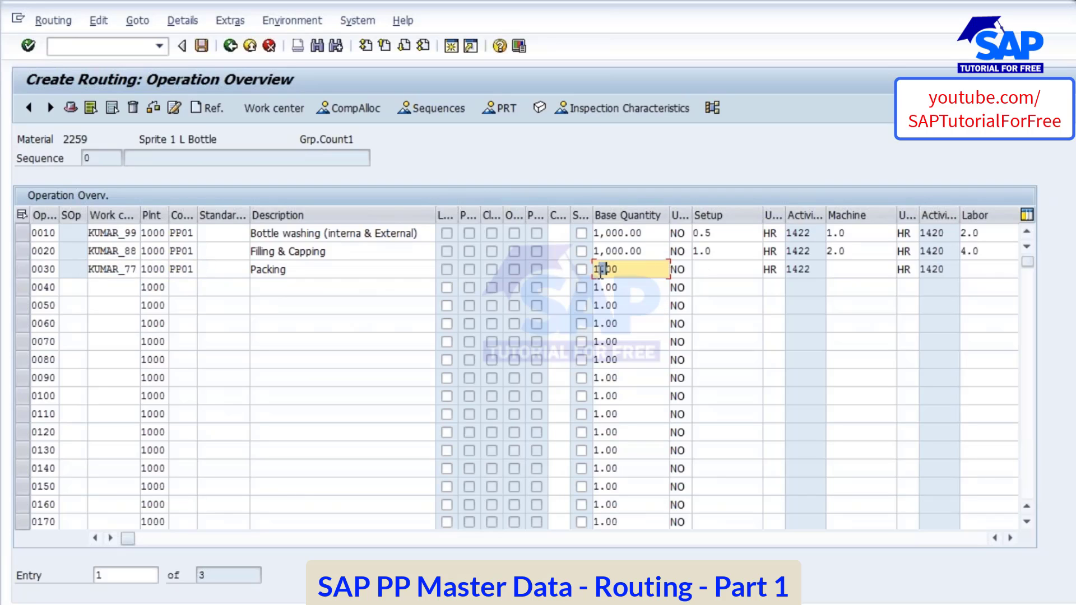
text(000)
key(Return)
Step: Enter operation 0030's standard values: setup 0.5, machine 1 and labor 3 hours
click(719, 270)
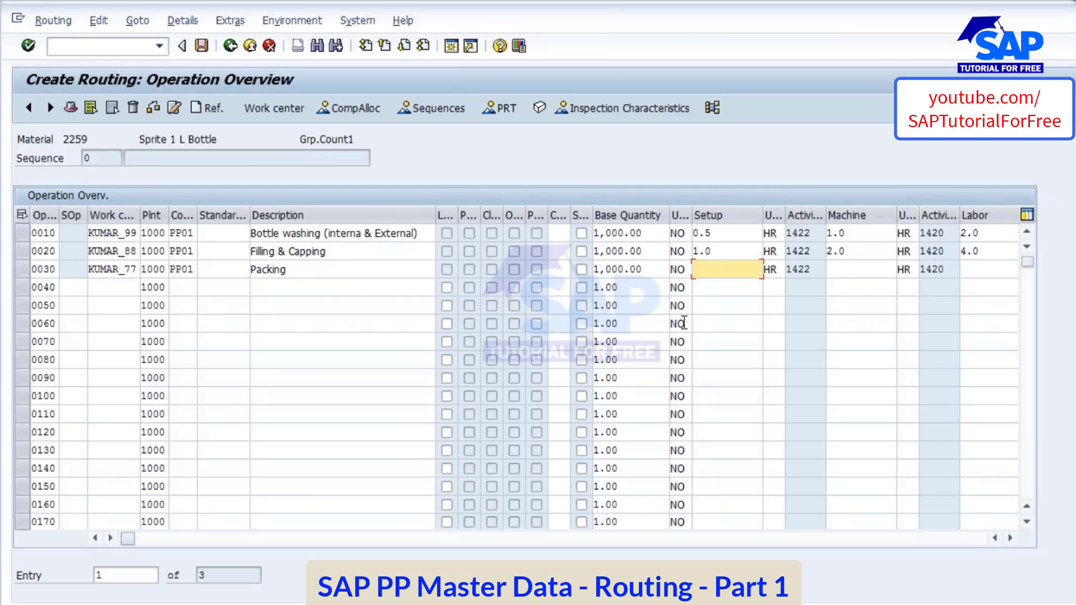
text(0.5)
click(851, 271)
text(1)
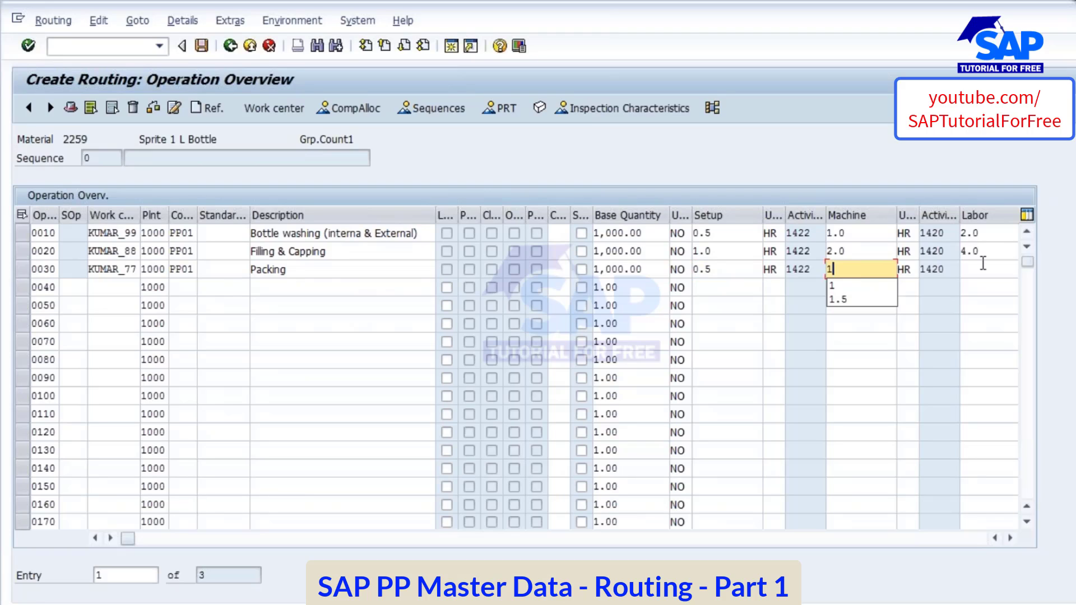
click(981, 267)
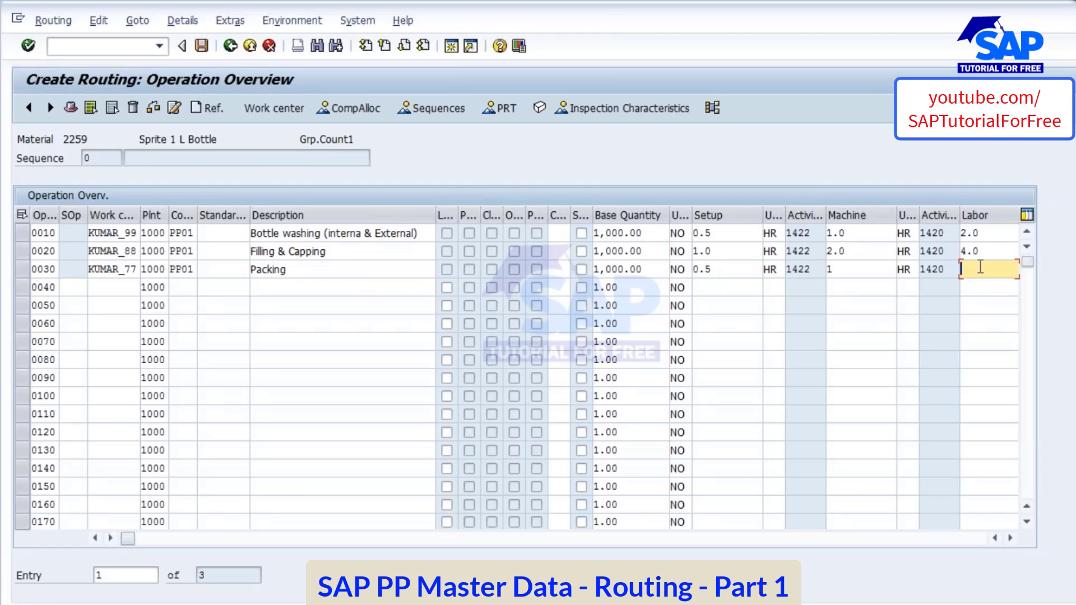
text(3)
key(Return)
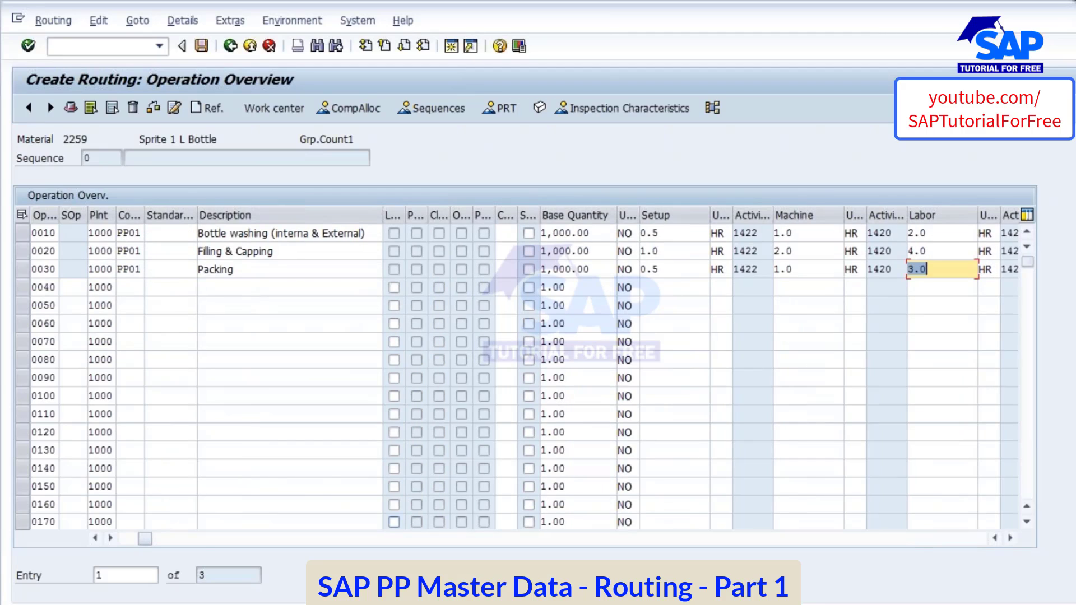
Step: Review the routing's material description and the work centers and descriptions of operations 0010, 0020 and 0030
drag(142, 537, 126, 537)
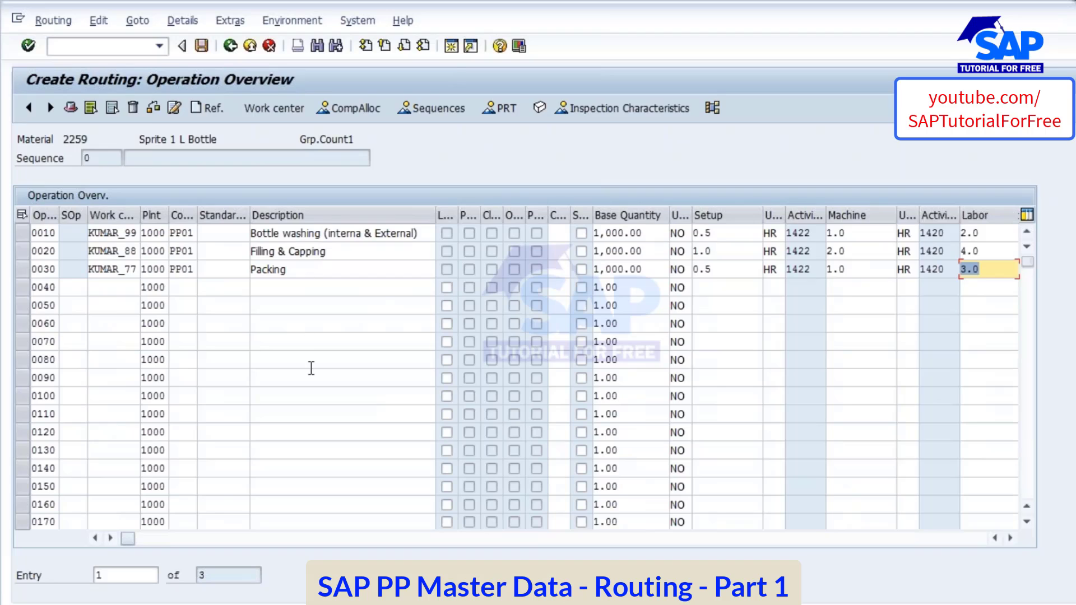
click(143, 140)
drag(143, 140, 224, 140)
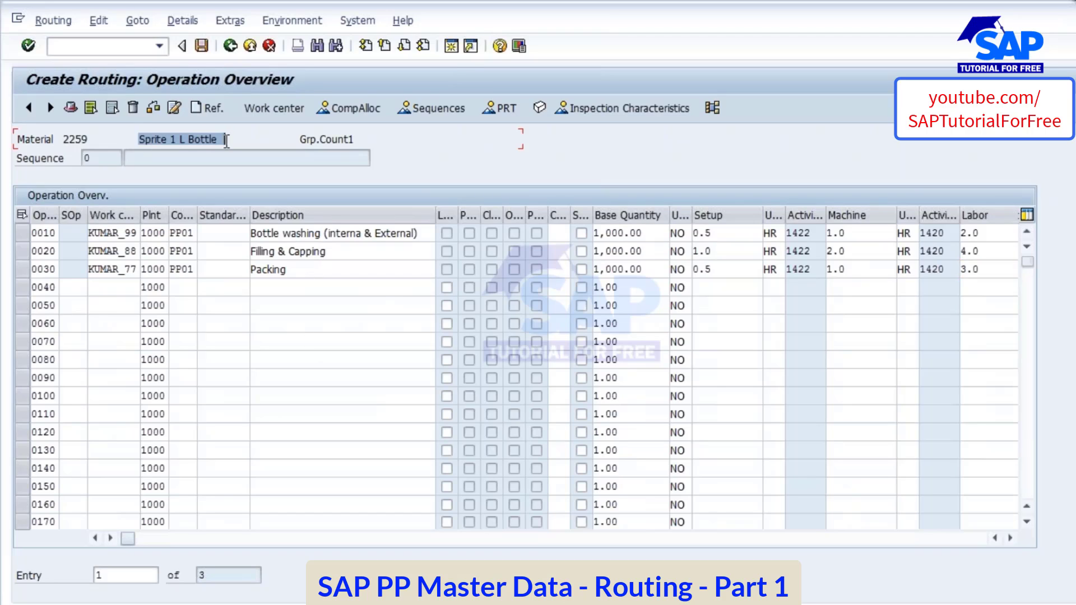
click(337, 233)
click(332, 250)
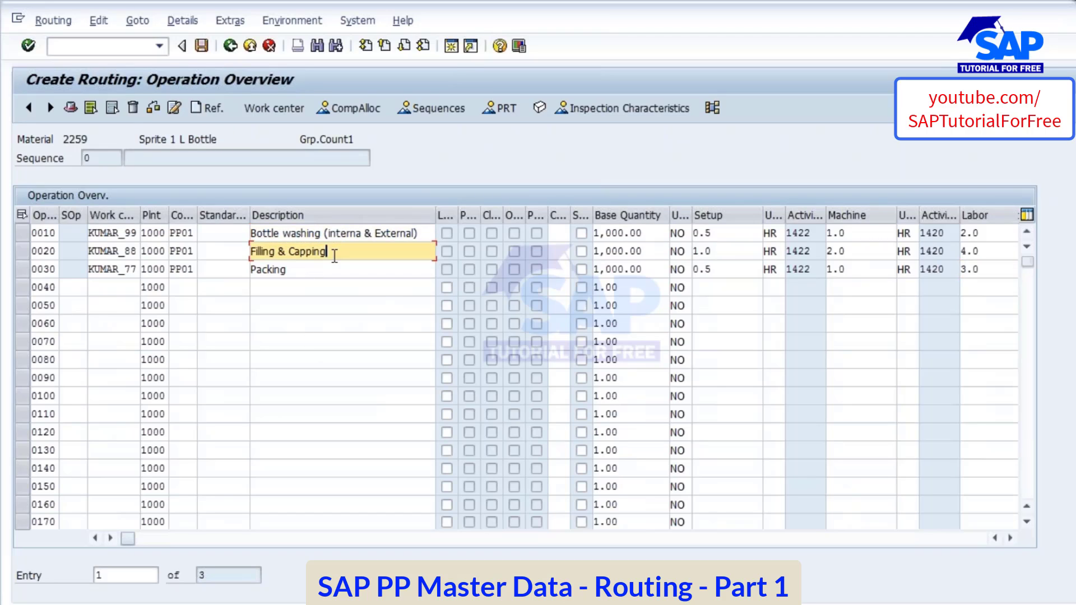
click(312, 270)
click(119, 233)
click(121, 263)
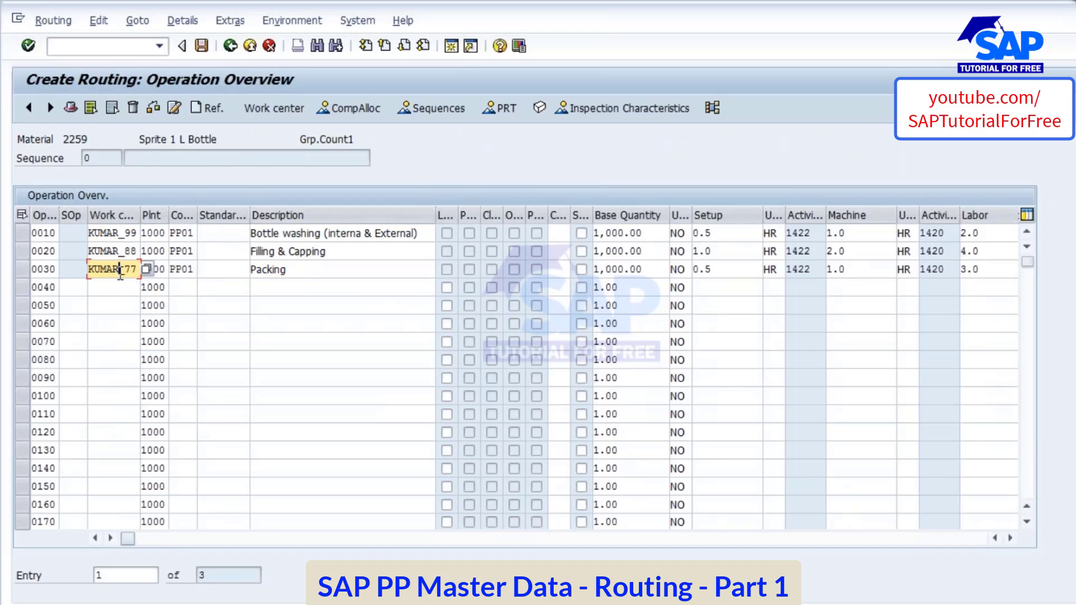
click(311, 232)
click(307, 251)
click(291, 271)
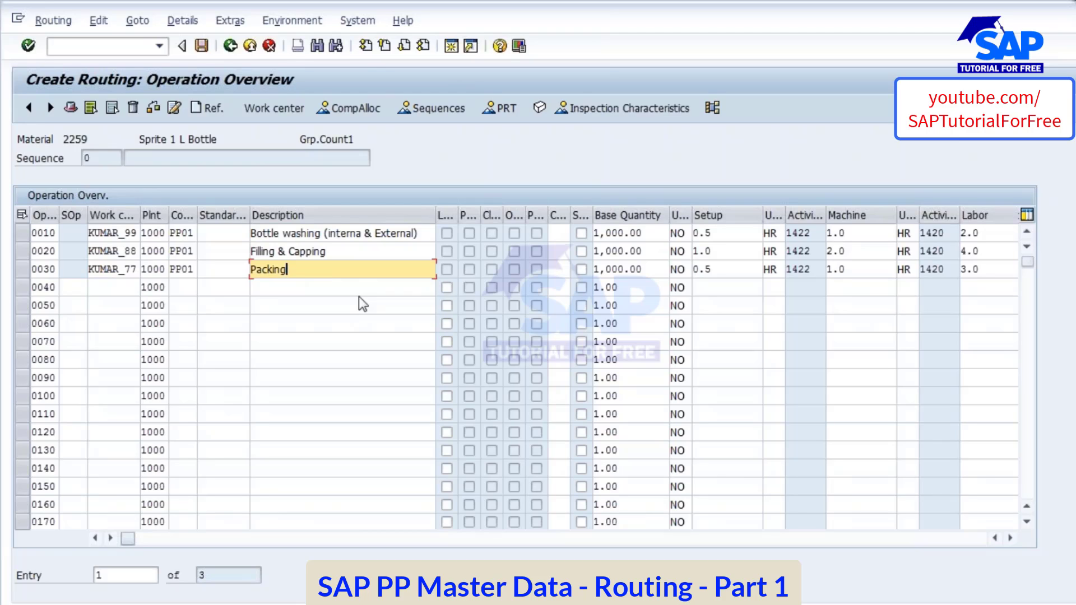
Step: Save the new routing and reopen it in change mode at the operation overview
click(202, 46)
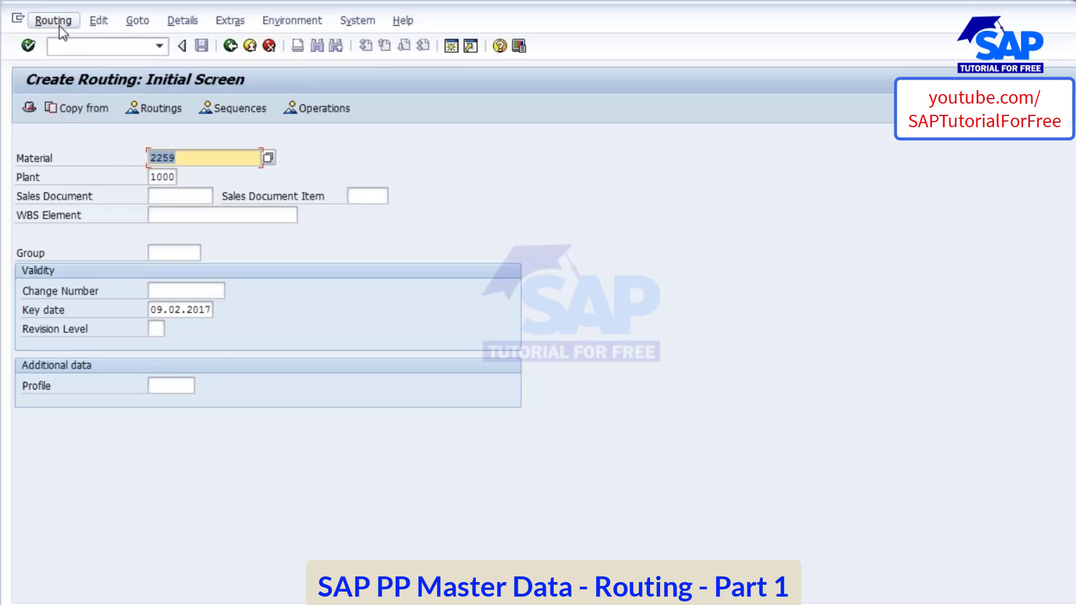
click(54, 21)
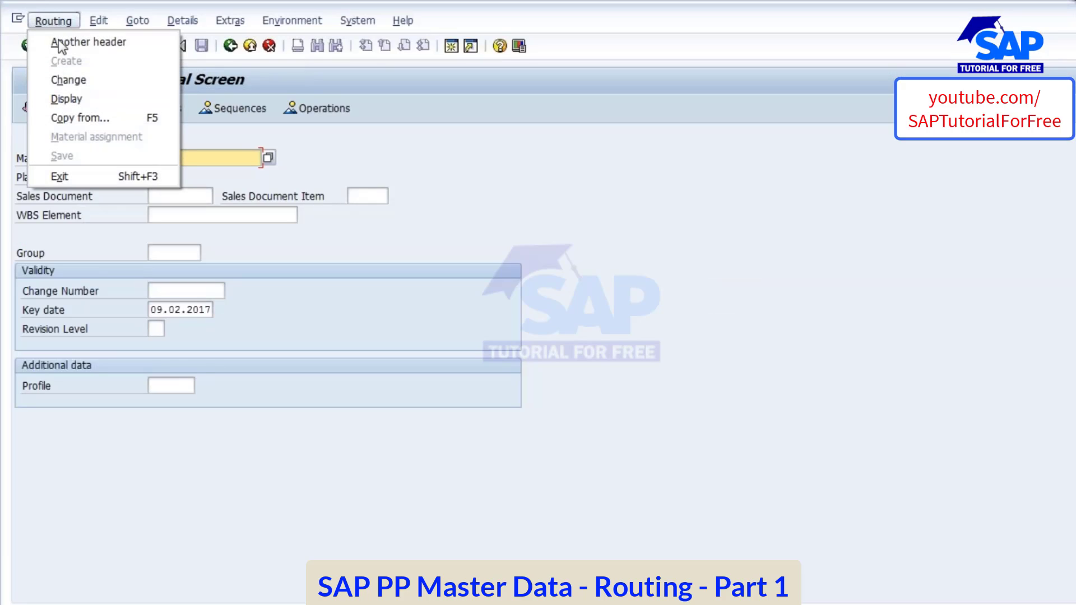
click(67, 79)
key(Return)
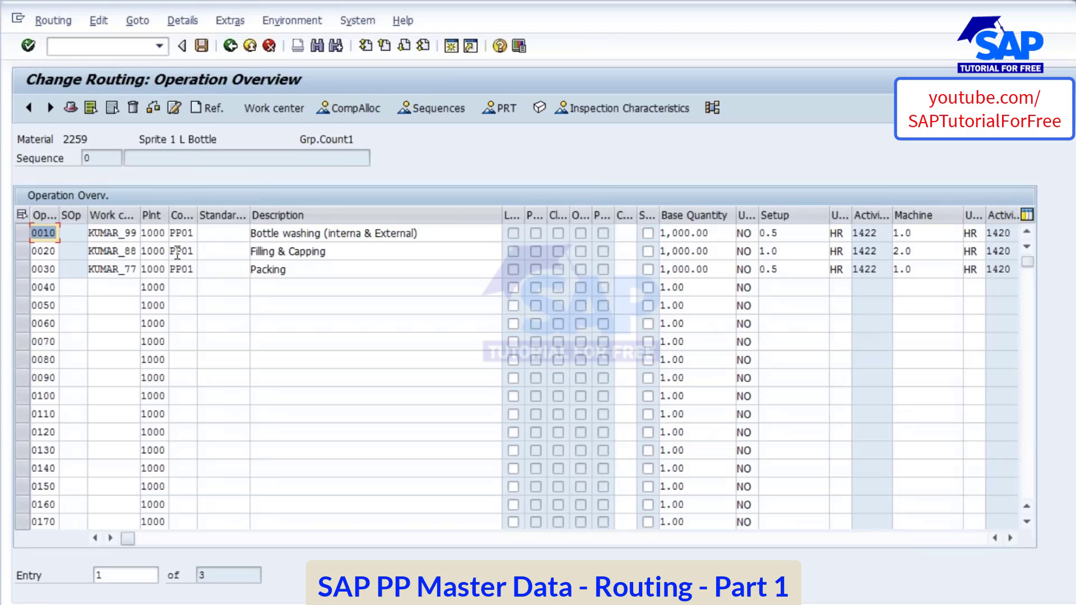
Step: Open the routing's header details and examine the group, group counter and material description
click(70, 108)
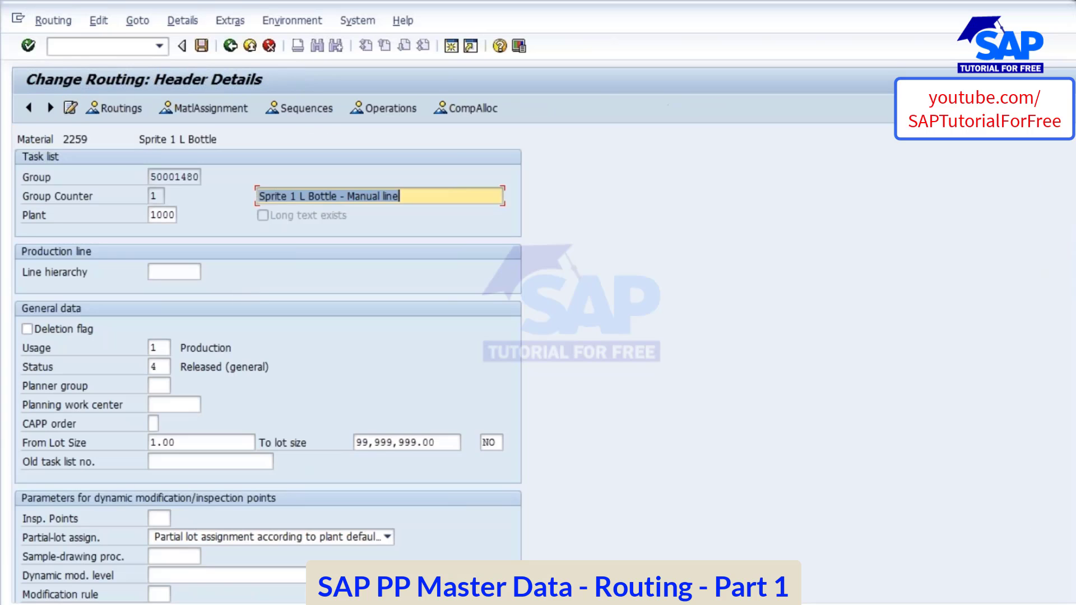
drag(151, 176, 246, 180)
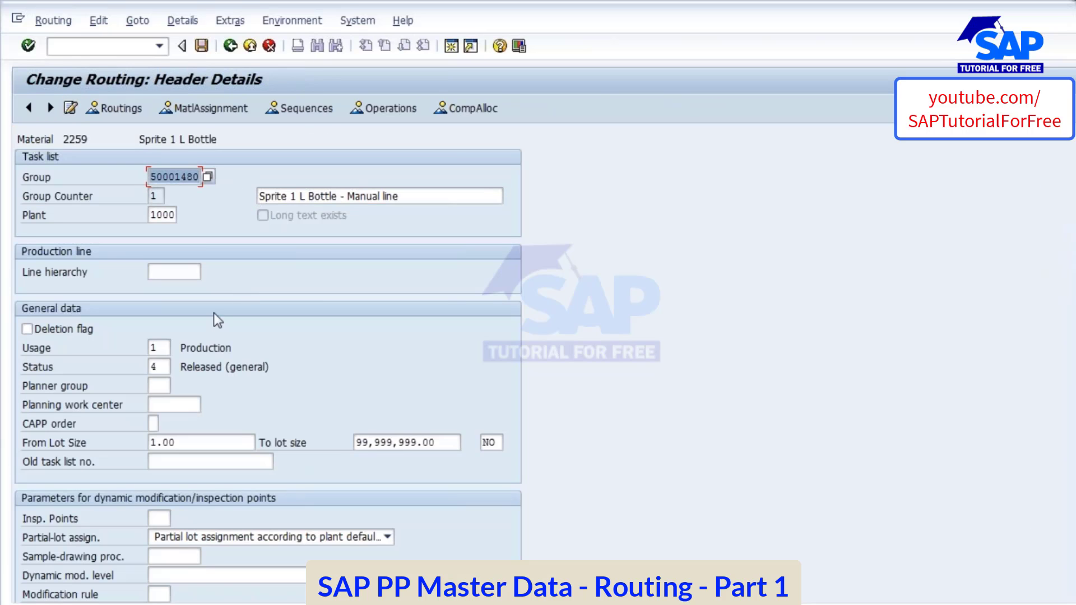
double_click(153, 195)
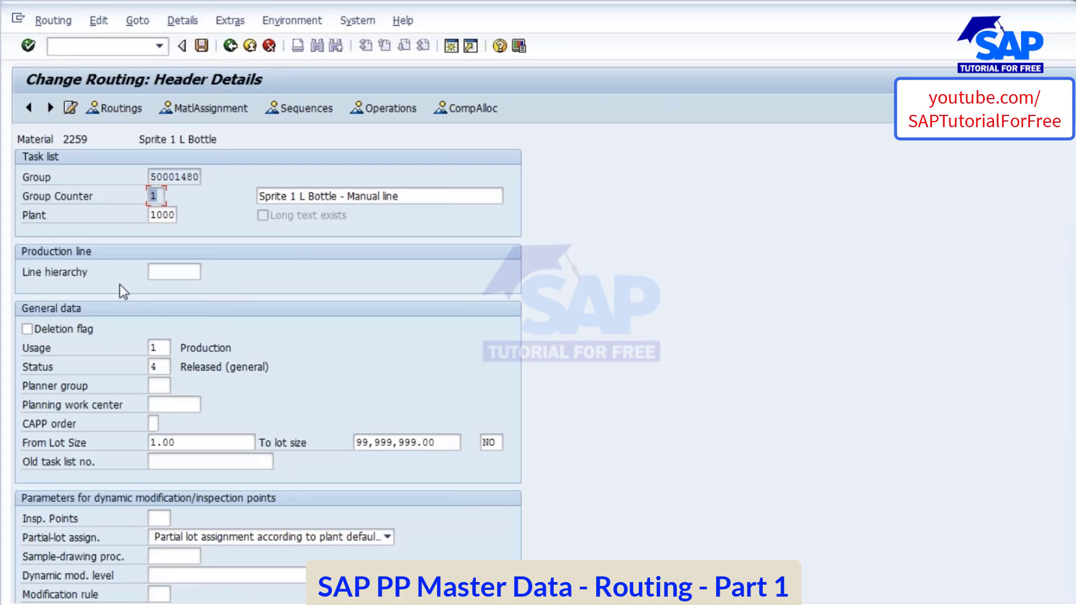
drag(141, 140, 219, 140)
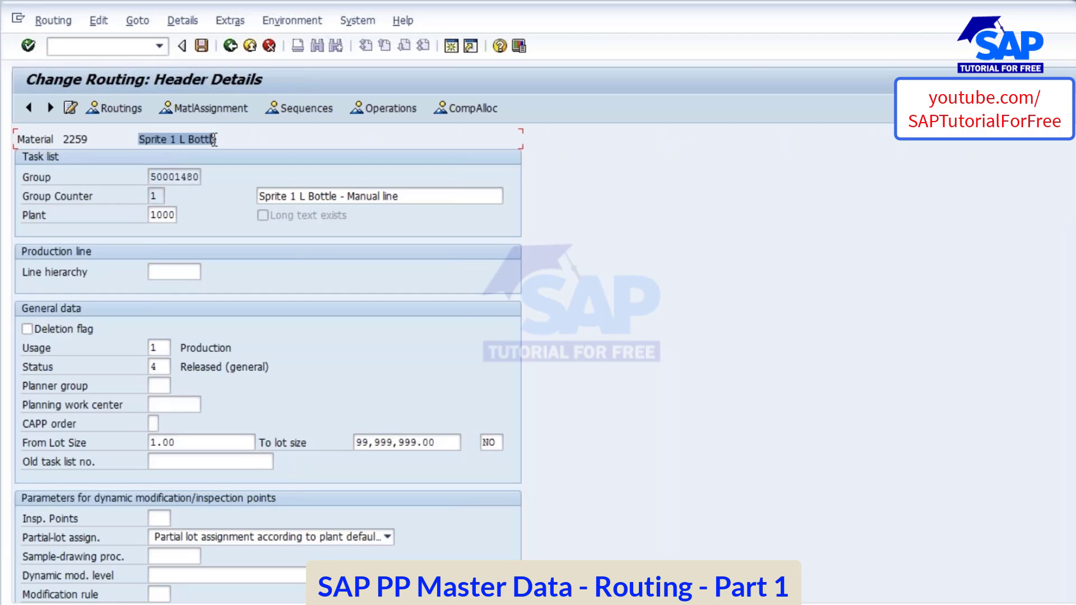
double_click(153, 176)
double_click(162, 195)
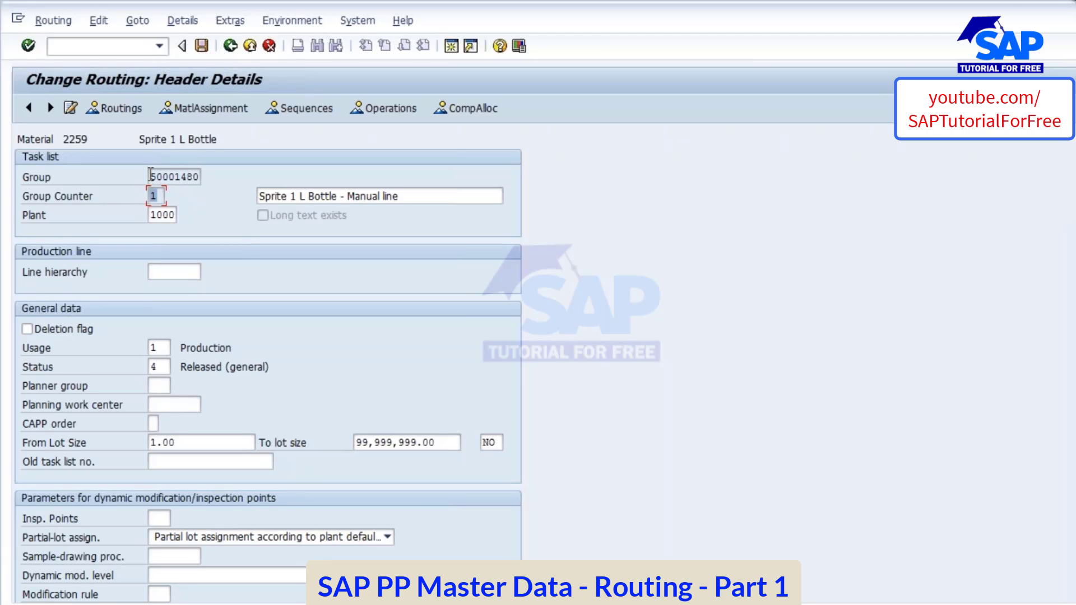
drag(150, 176, 241, 175)
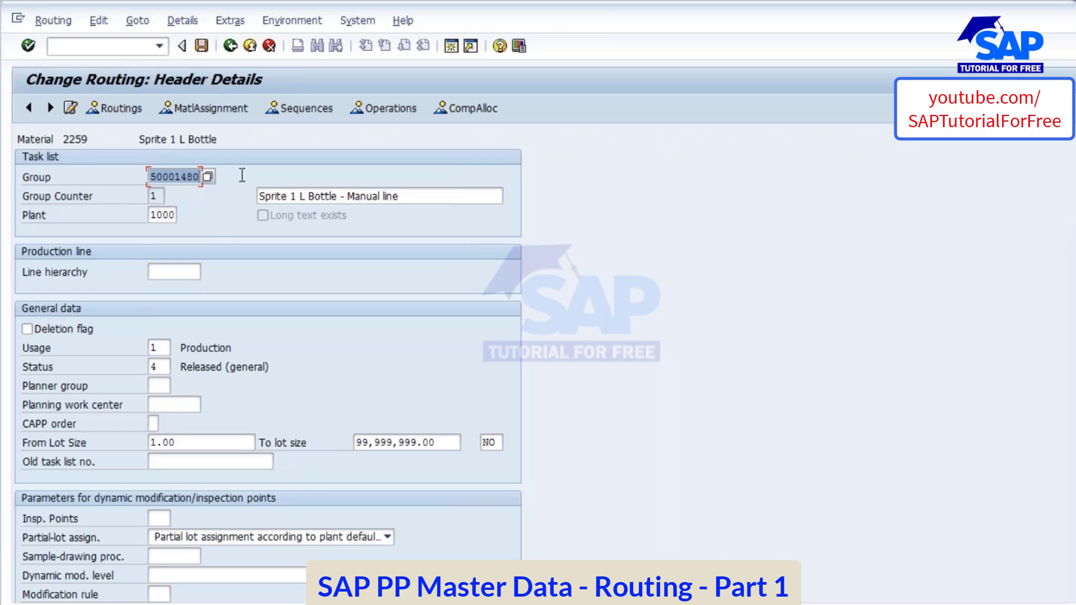
double_click(155, 196)
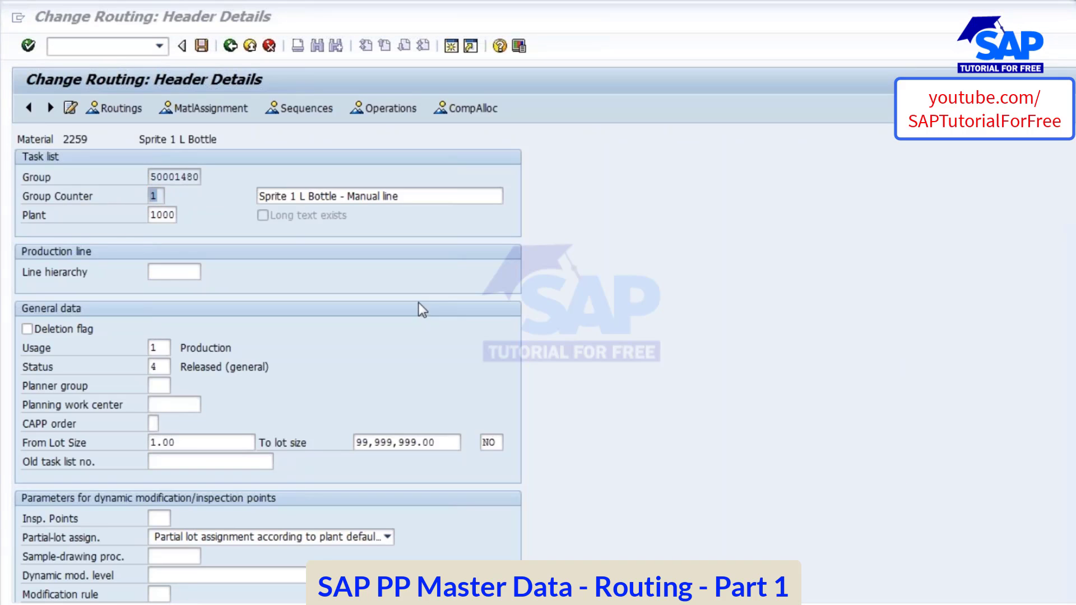
click(176, 176)
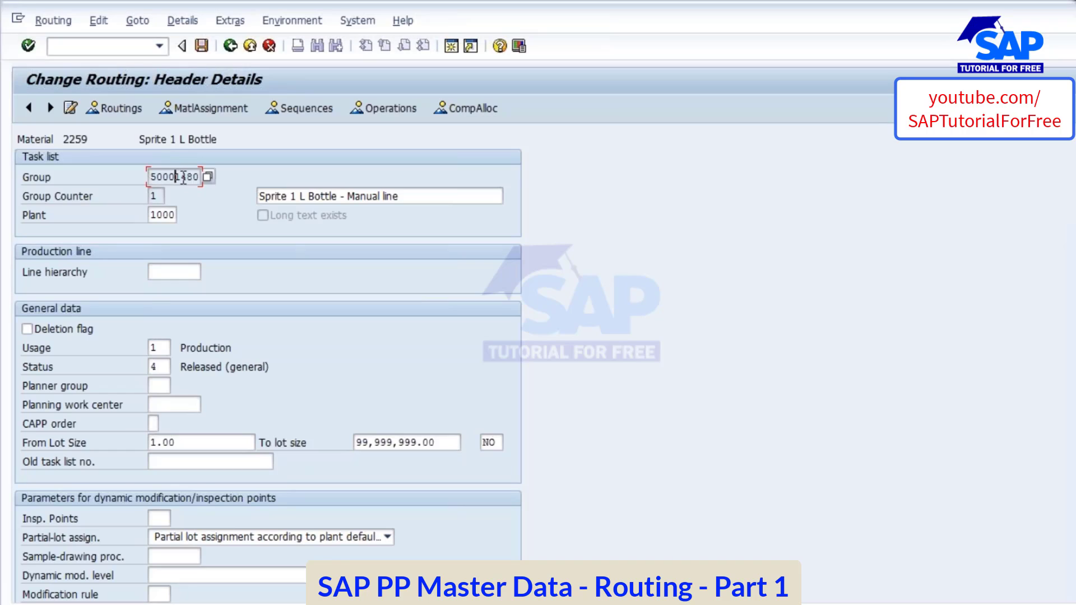
drag(150, 177, 241, 192)
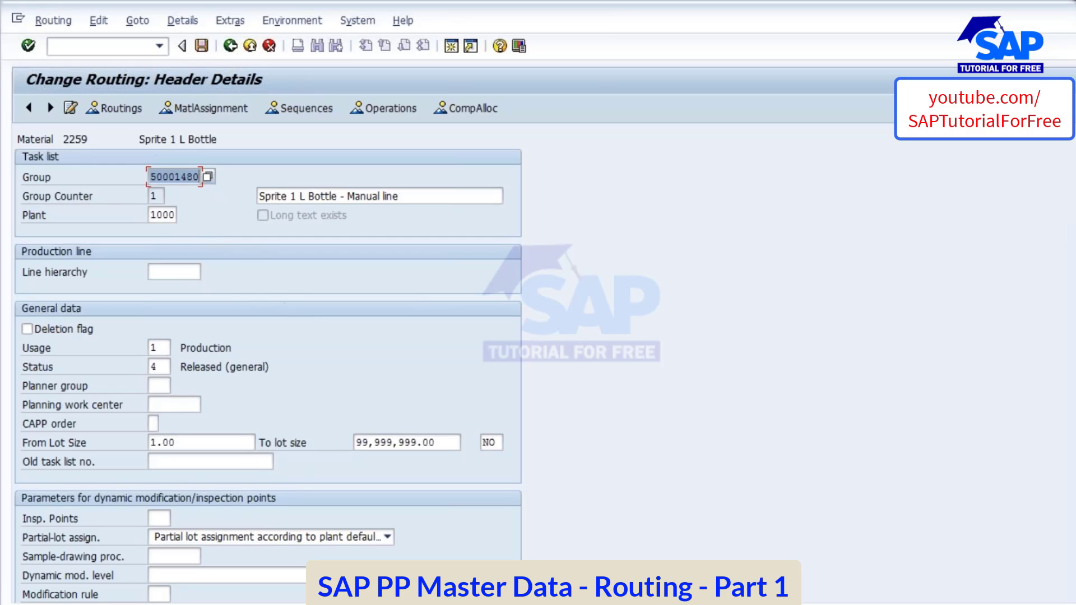
Step: Save the routing and reopen it for change, viewing its header details before returning to the operation overview
click(201, 46)
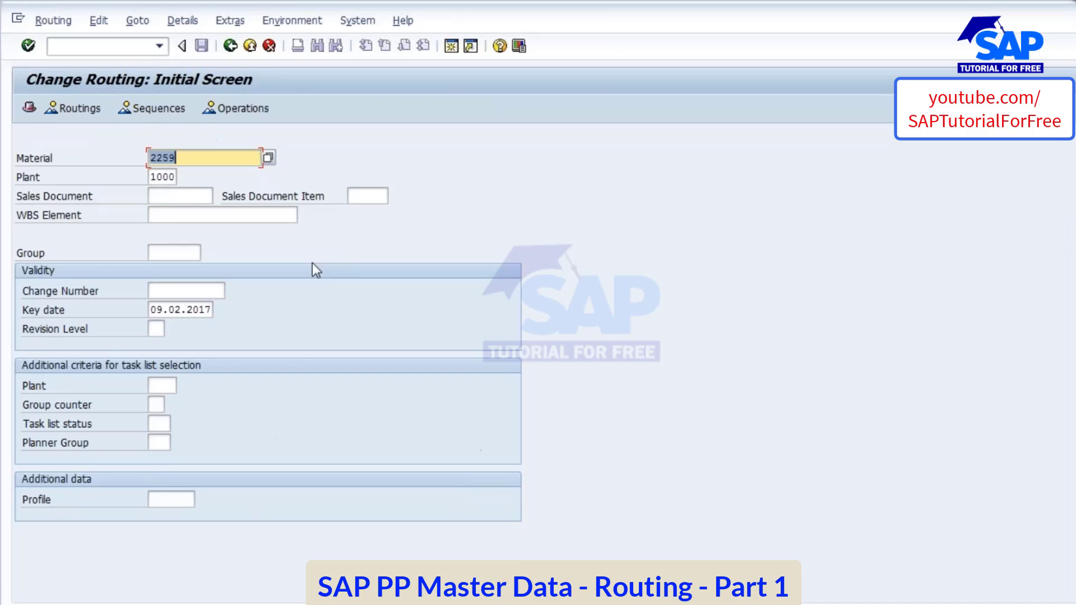
key(Return)
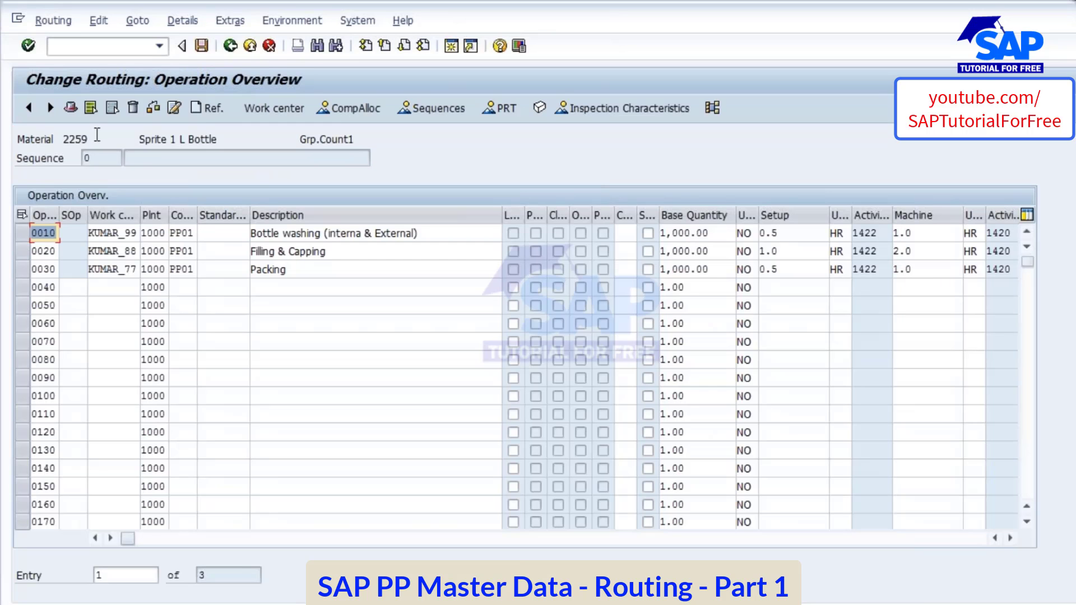
click(69, 105)
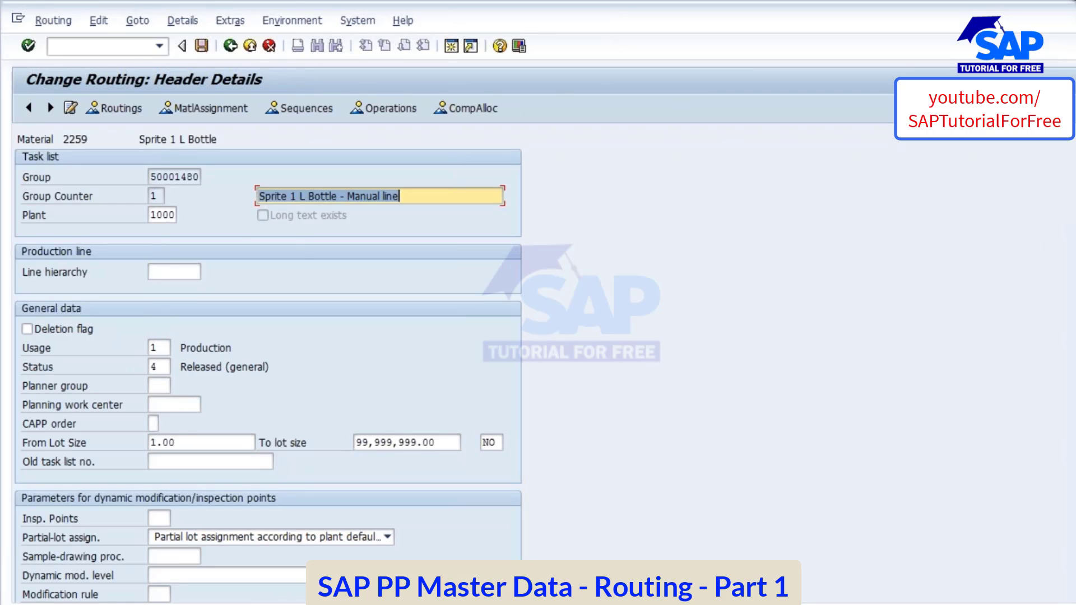
click(401, 108)
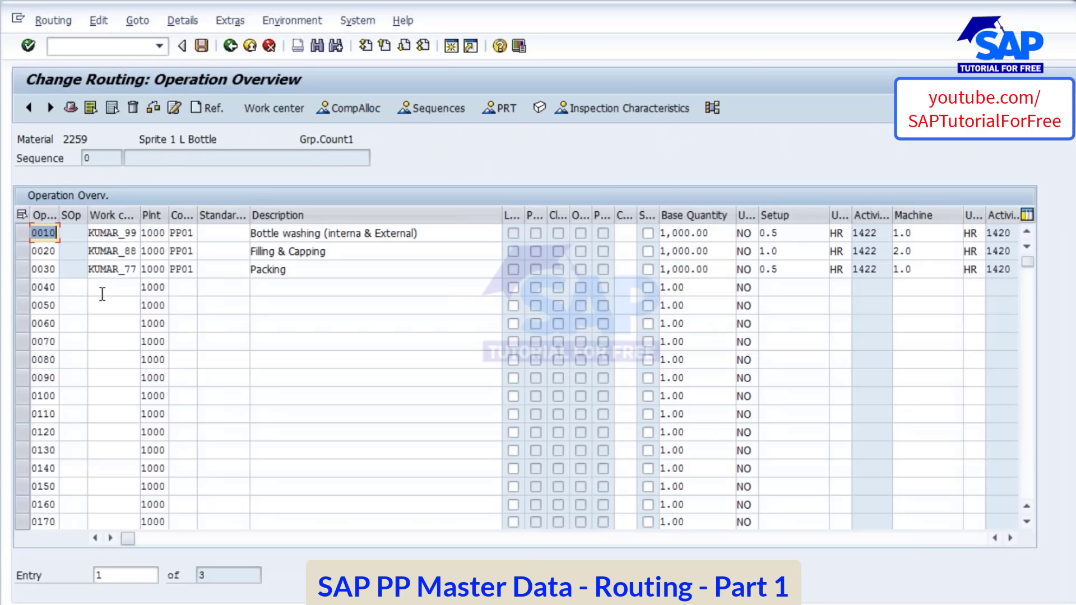
Step: Open the details of operation 0010 and examine its general data, including time tickets, confirmation slips, wage group, suitability and setup type key
click(22, 234)
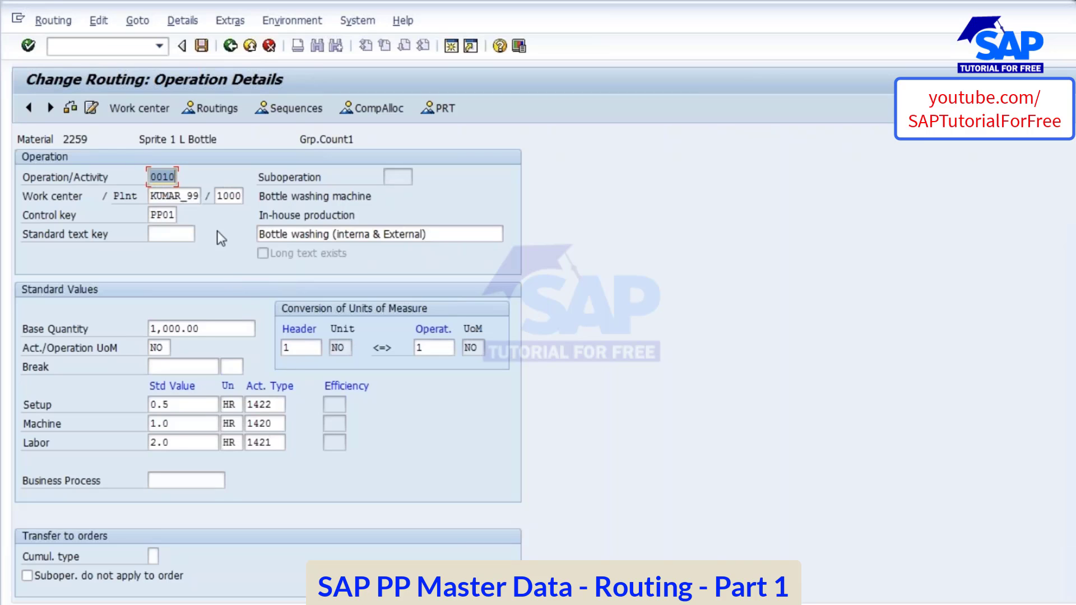
scroll(586, 512, down, 3)
scroll(586, 511, down, 10)
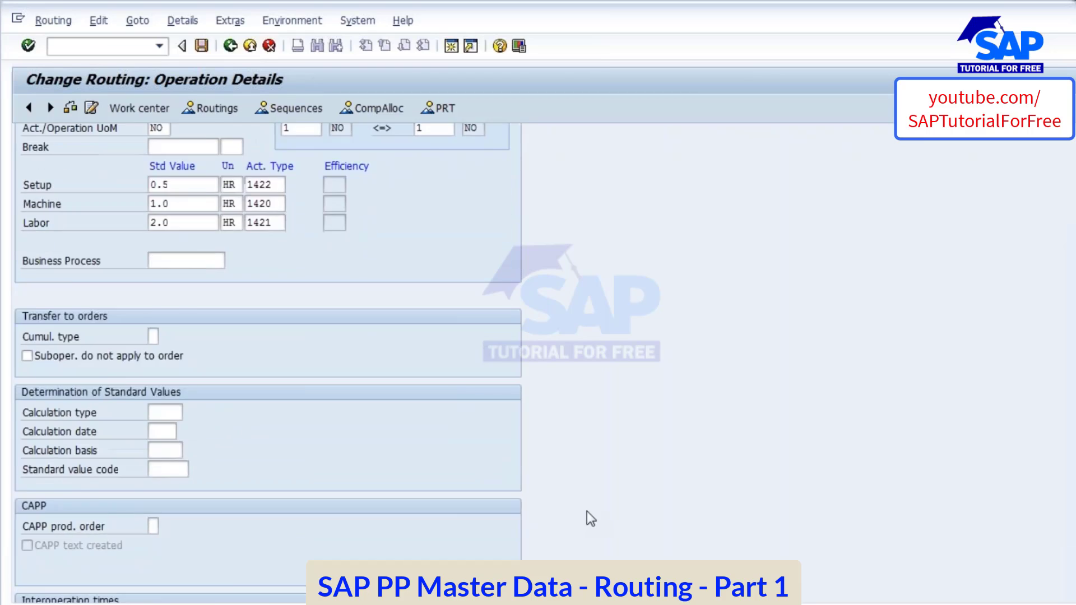
scroll(590, 514, down, 10)
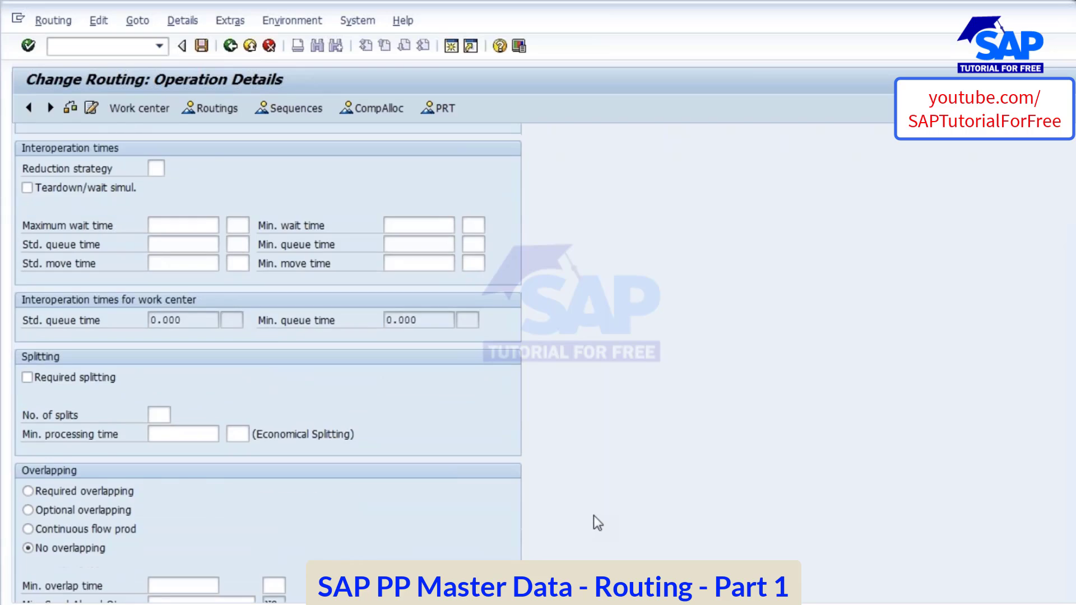
scroll(493, 501, down, 1)
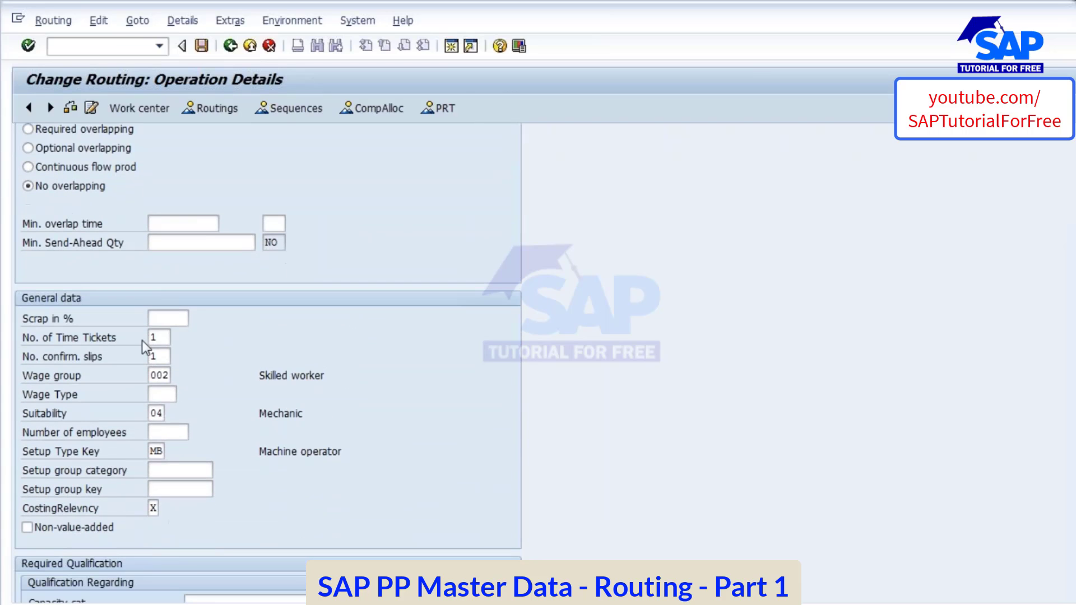
drag(163, 336, 108, 336)
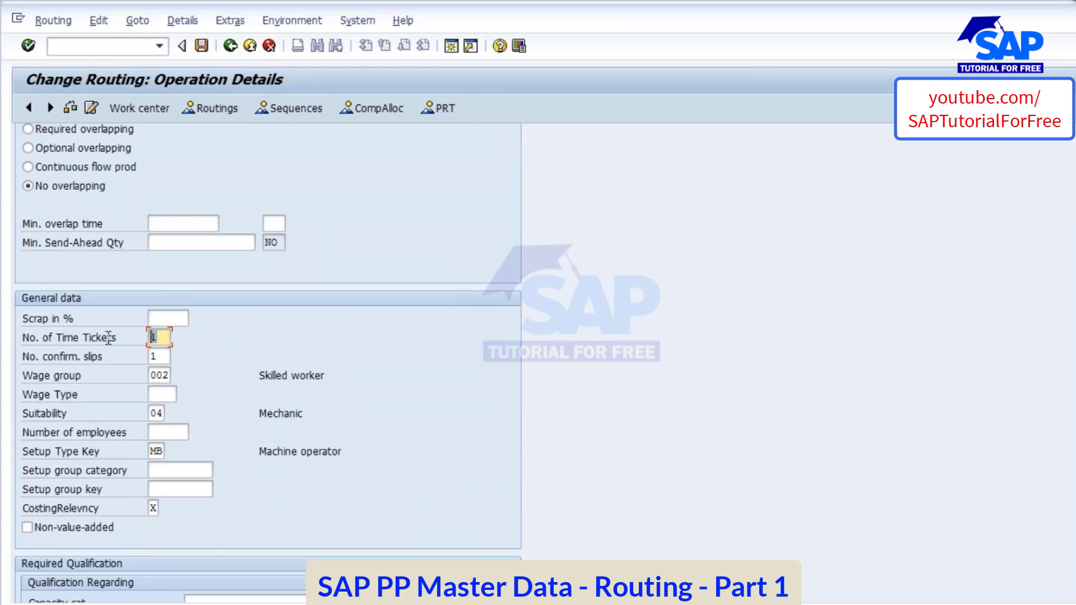
key(Tab)
click(159, 375)
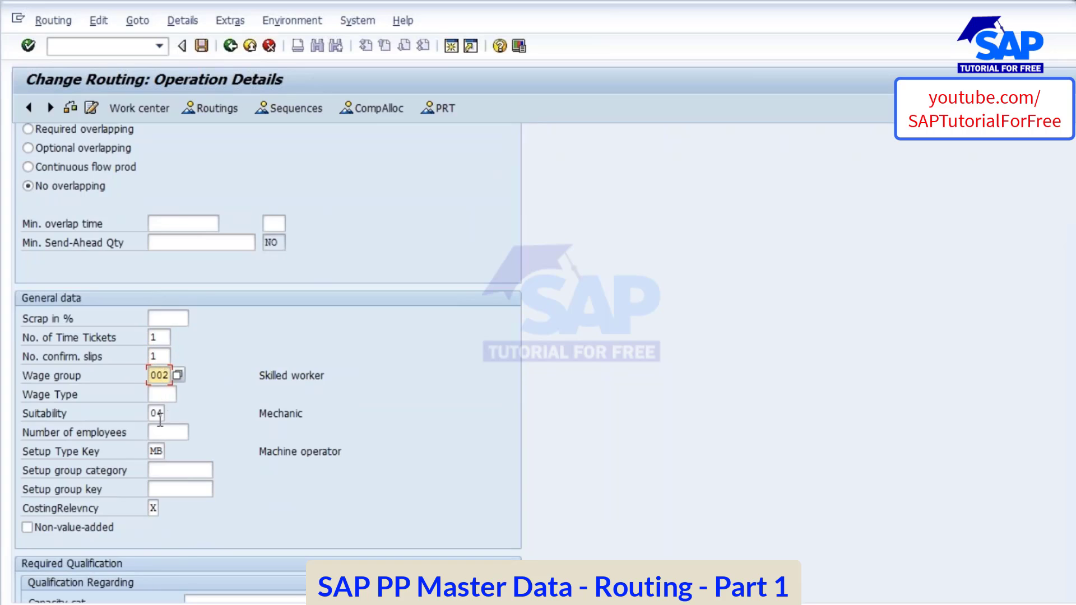
click(157, 414)
click(159, 452)
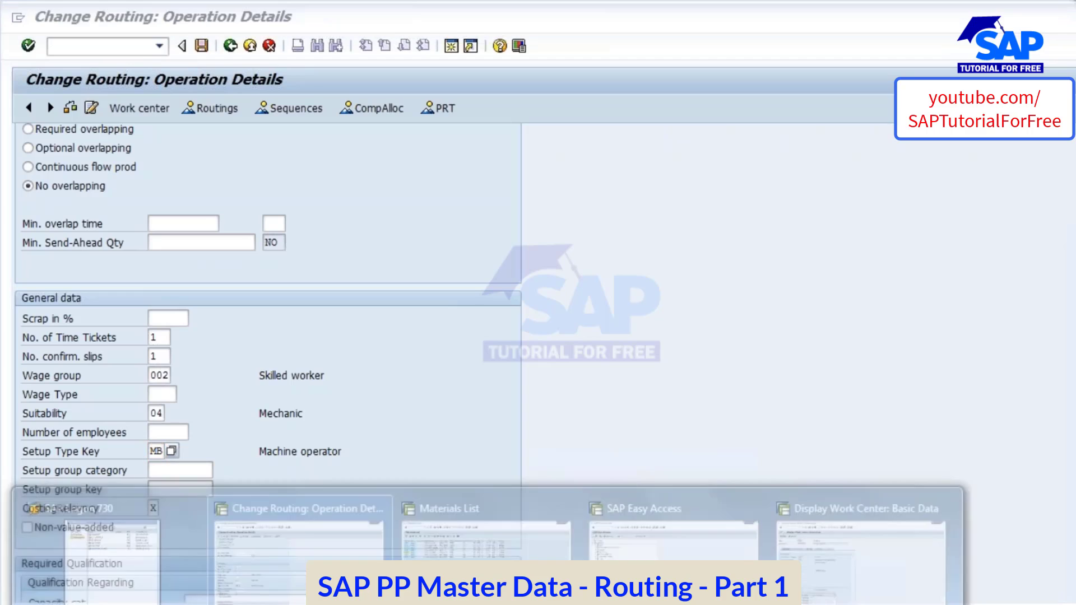
Step: Switch to the Display Work Center session and display work center KUMAR_99 in plant 1000
click(795, 549)
click(232, 47)
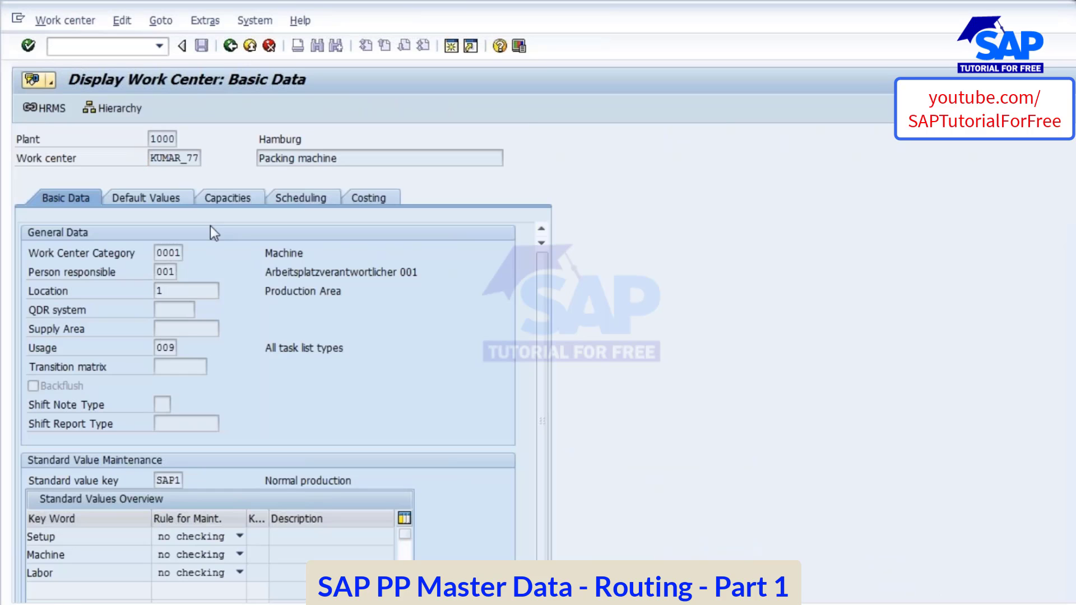
drag(188, 196, 233, 195)
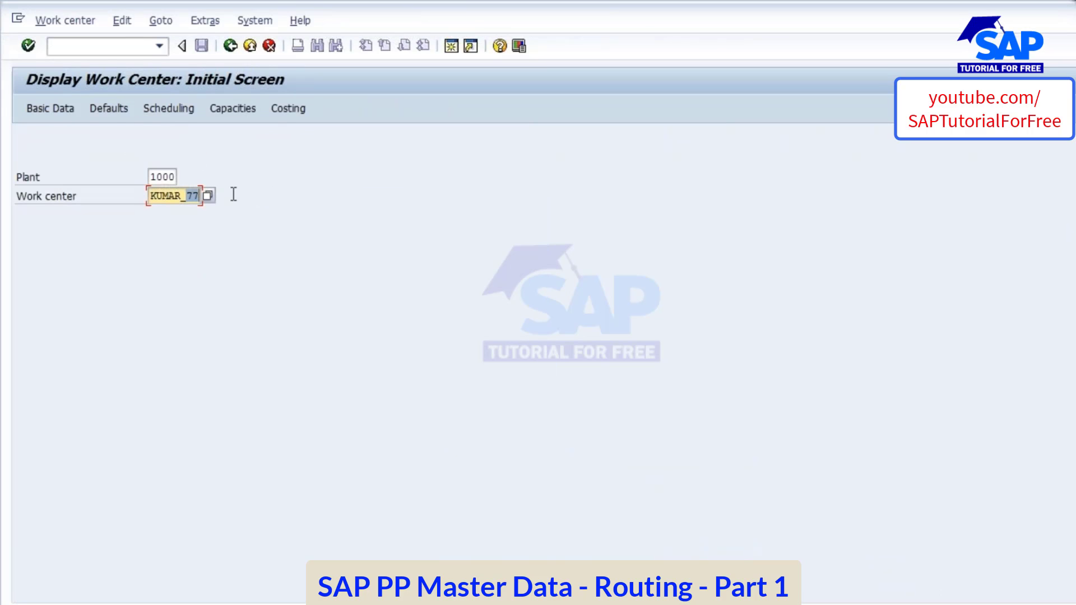
text(99)
key(Return)
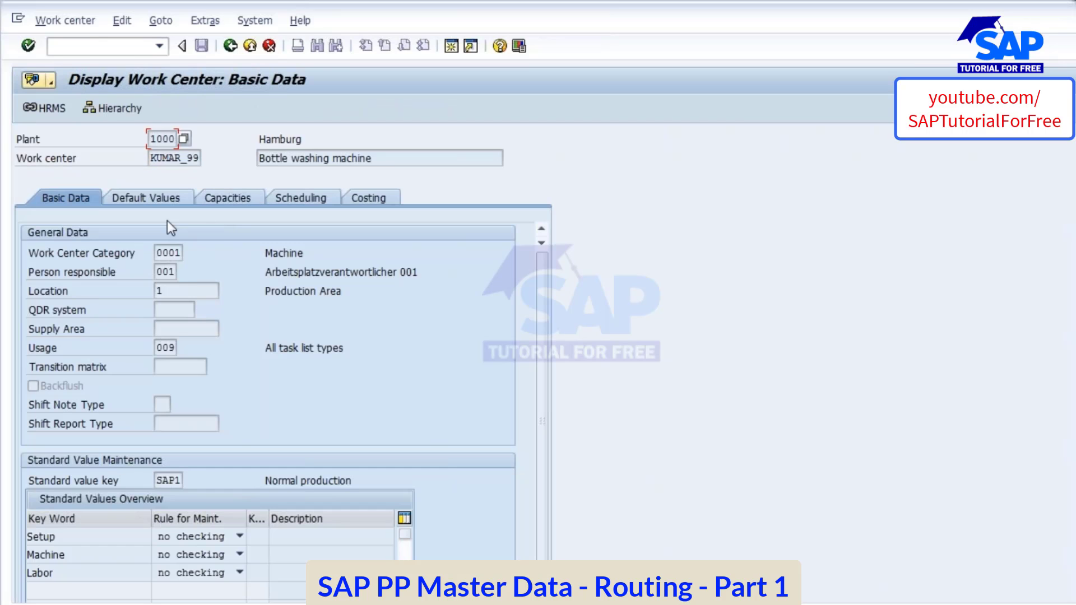
Step: Examine the work center's default values for suitability, setup type key, wage group, time tickets and confirmation slips
click(151, 201)
click(165, 291)
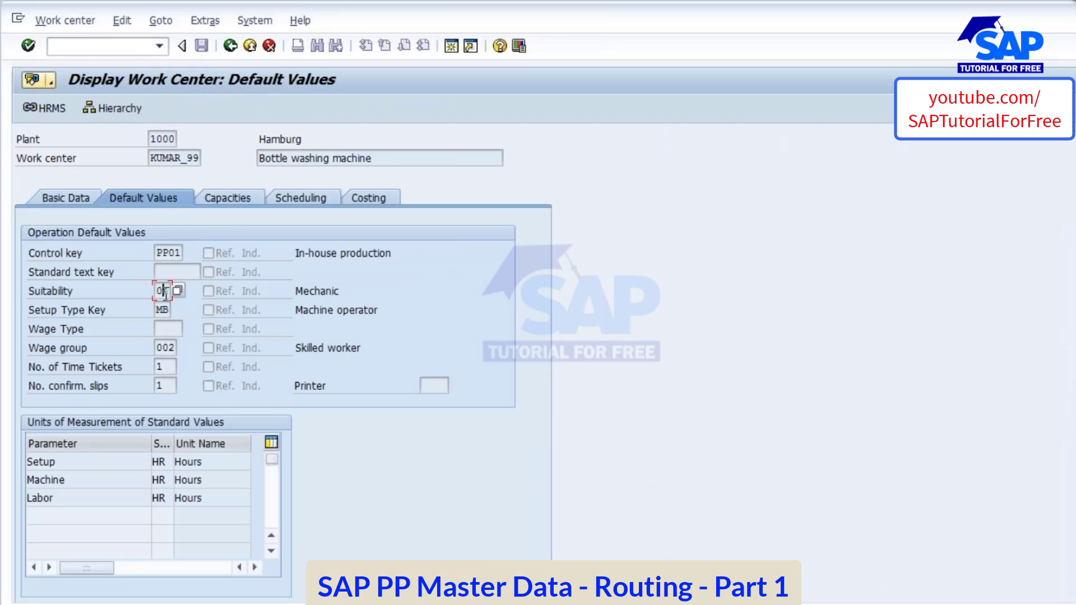
click(163, 310)
click(168, 348)
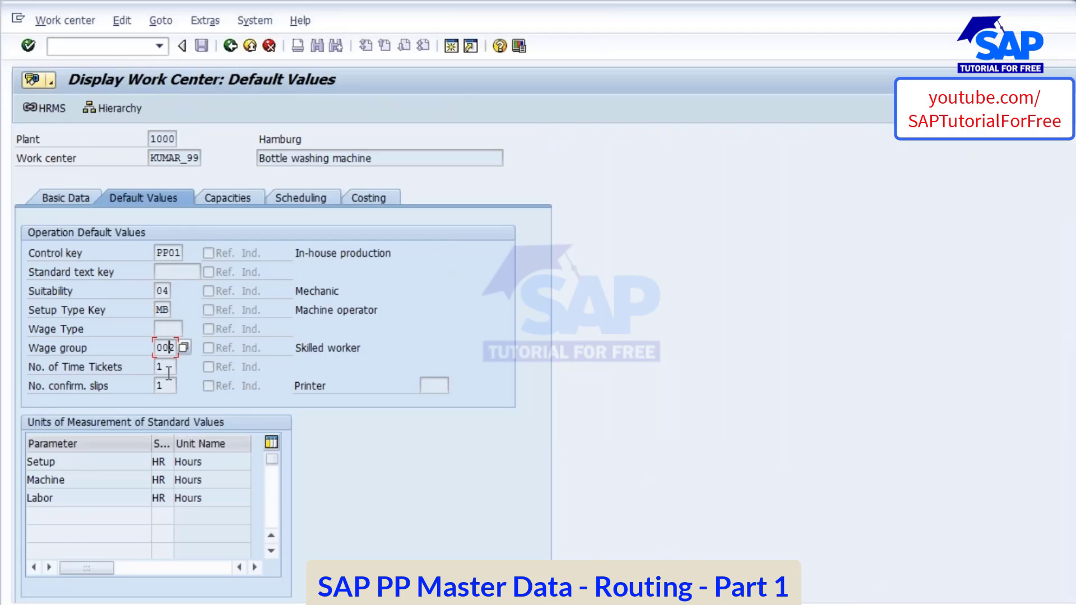
click(165, 366)
click(170, 386)
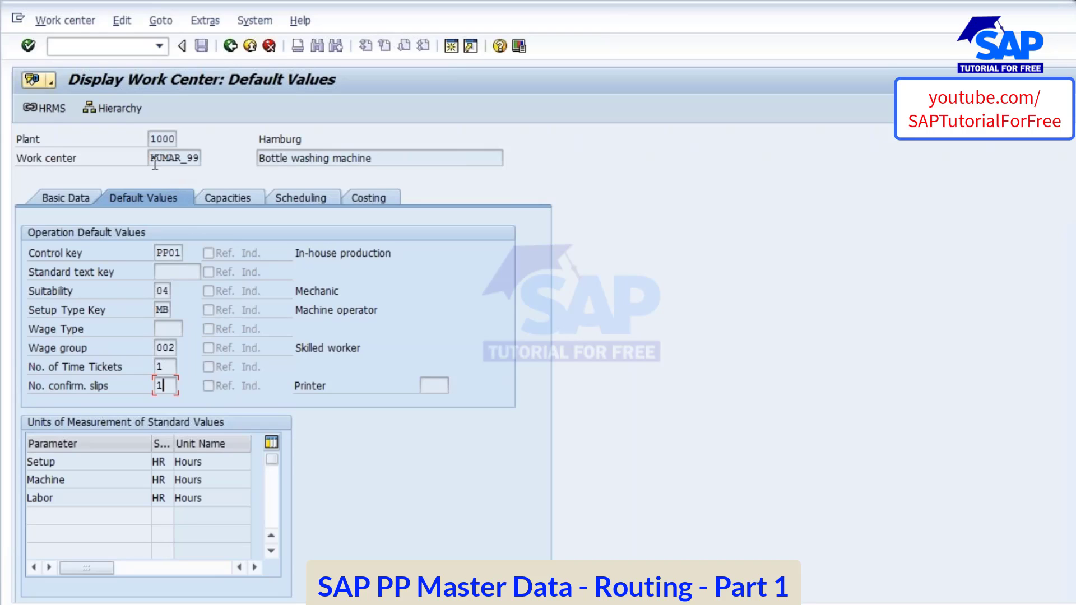
drag(150, 158, 200, 158)
Step: Return to the routing's operation details, examine the qualification, external processing and administrative sections, and go back to the operation overview
key(alt+Tab)
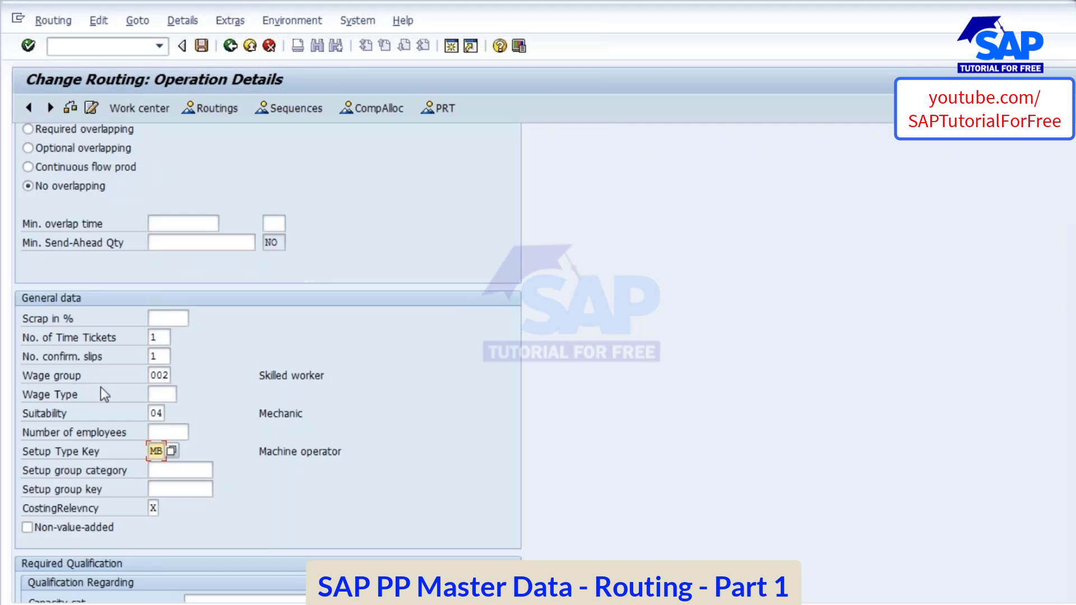
scroll(390, 421, down, 5)
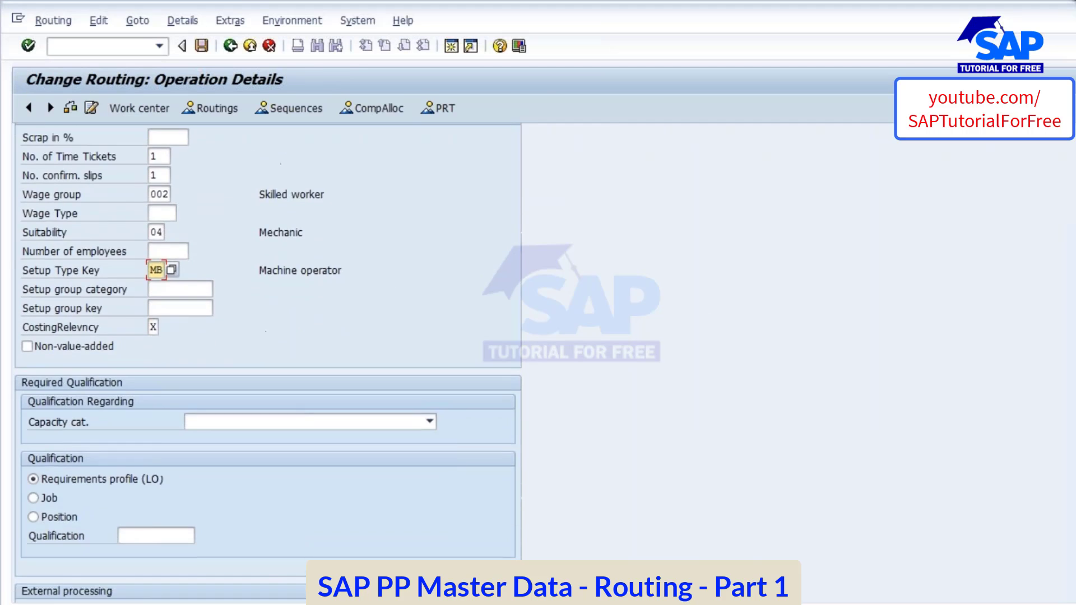
scroll(389, 430, down, 8)
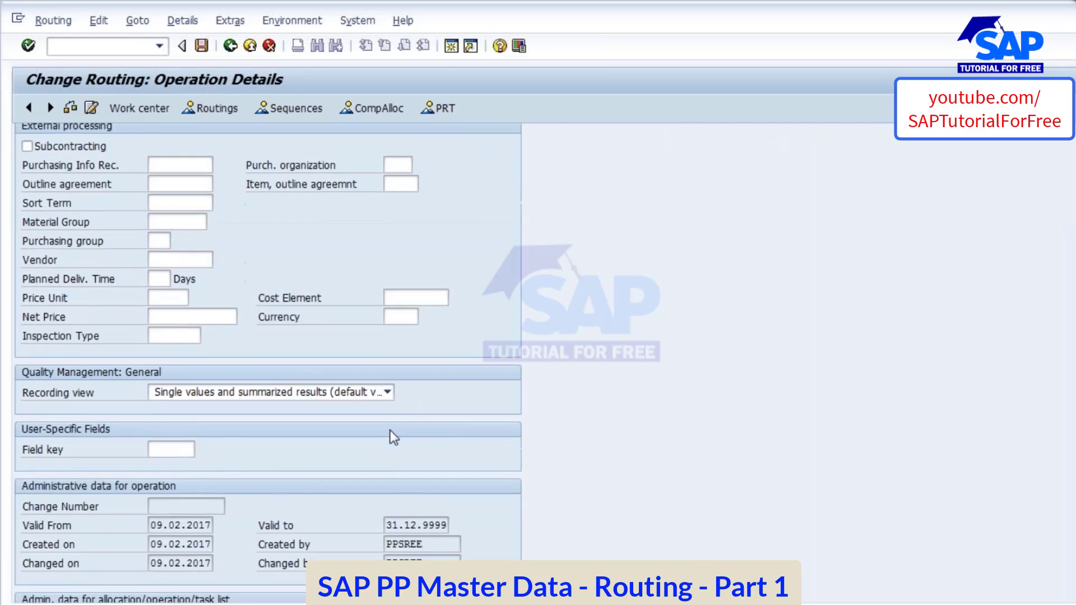
click(230, 45)
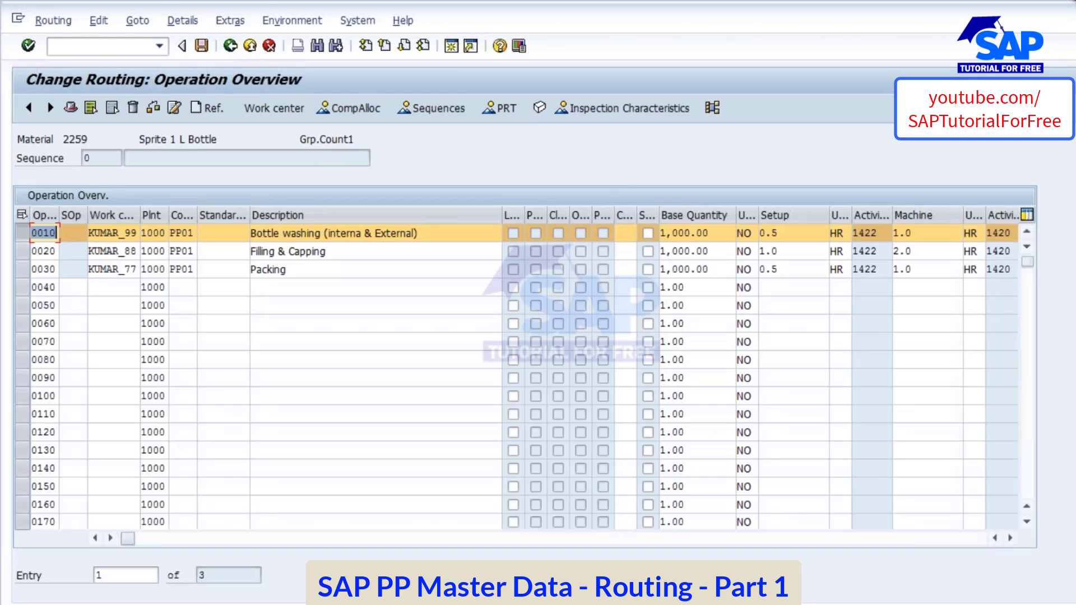
Step: Check the Default Value Profile slide in PowerPoint, and back in SAP leave the routing change to start creating a routing
click(584, 603)
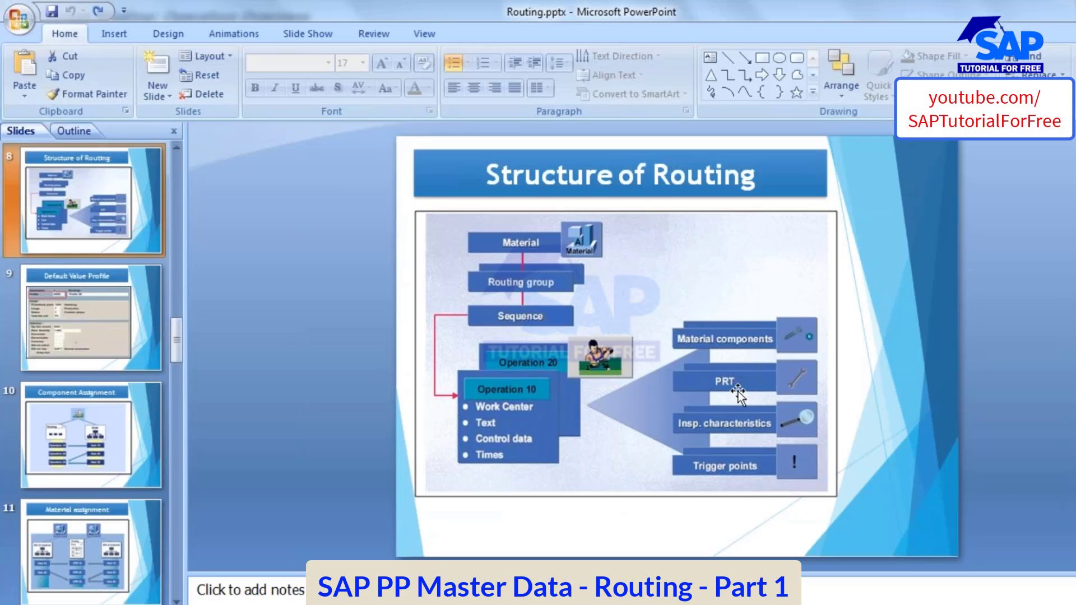
click(119, 343)
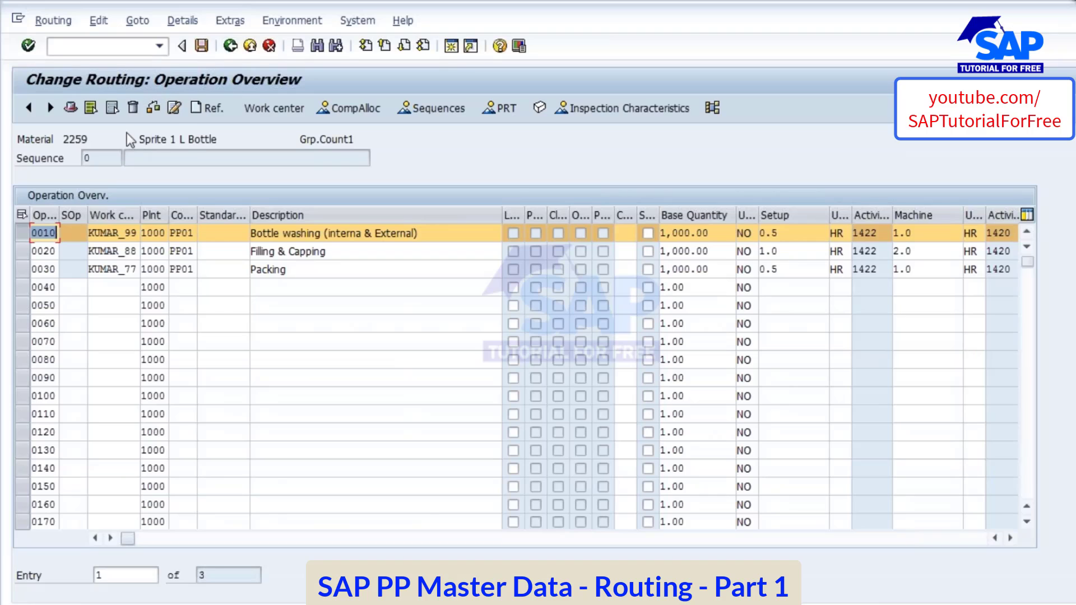
click(230, 46)
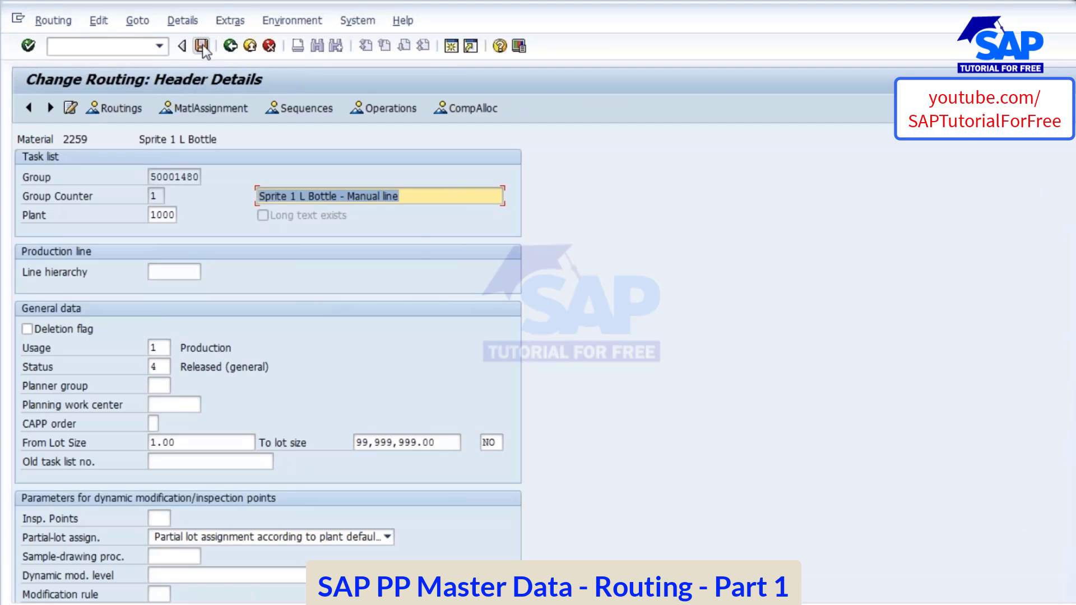
click(52, 20)
click(66, 60)
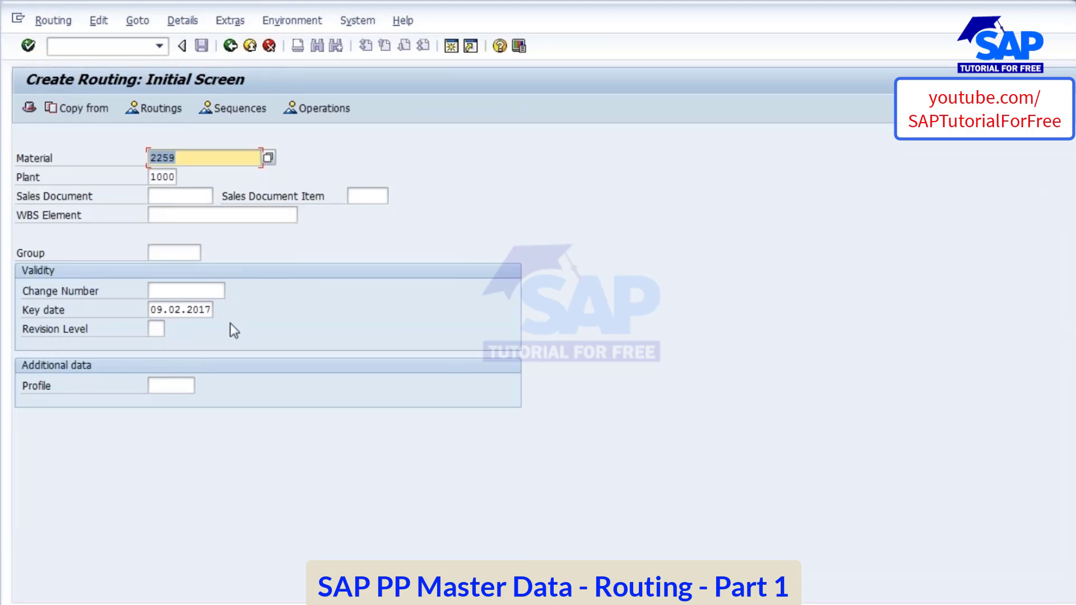
Step: Choose profile 1 (Routing defaults) for material 2259 in plant 1000 and add a new routing header
click(175, 385)
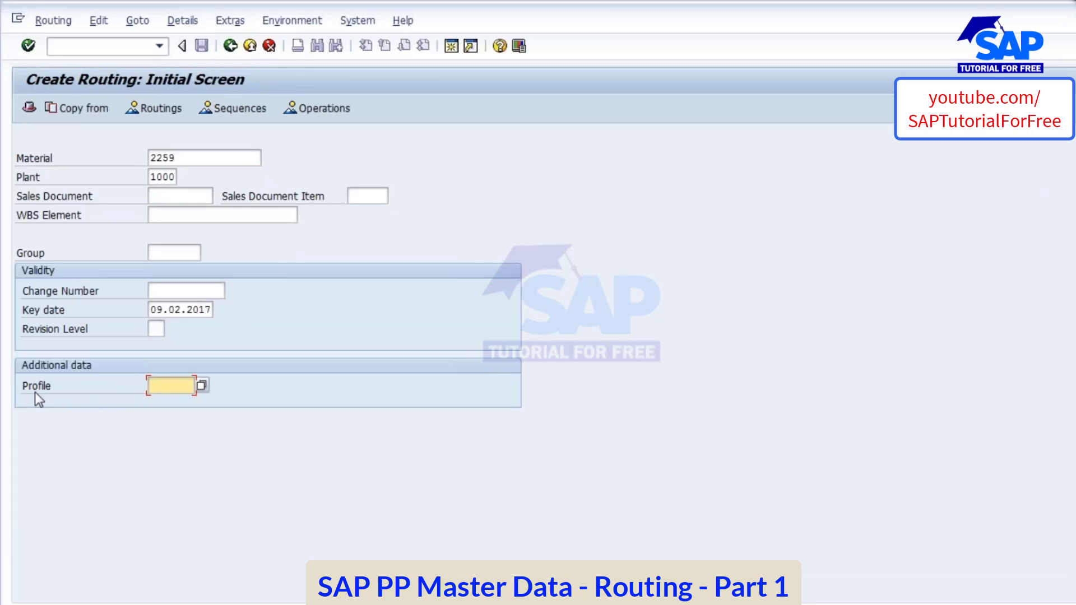
click(201, 386)
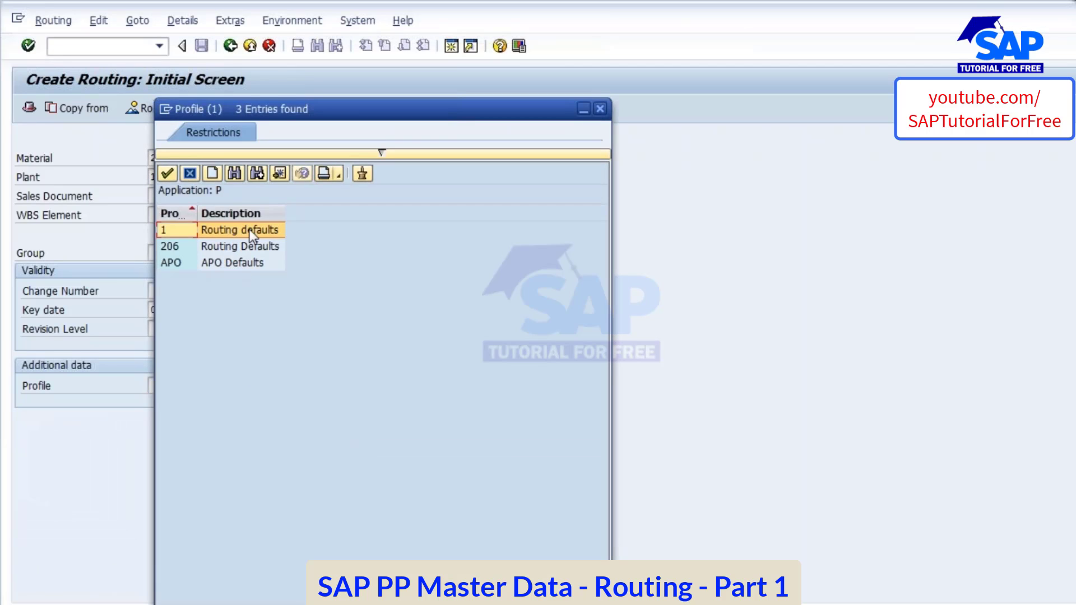
double_click(238, 231)
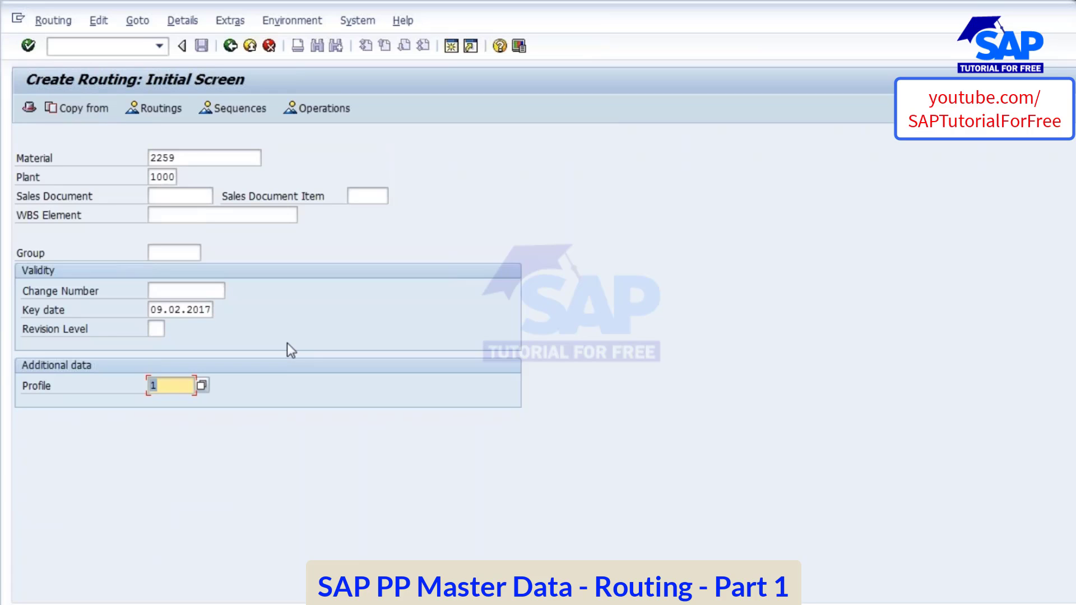
key(Return)
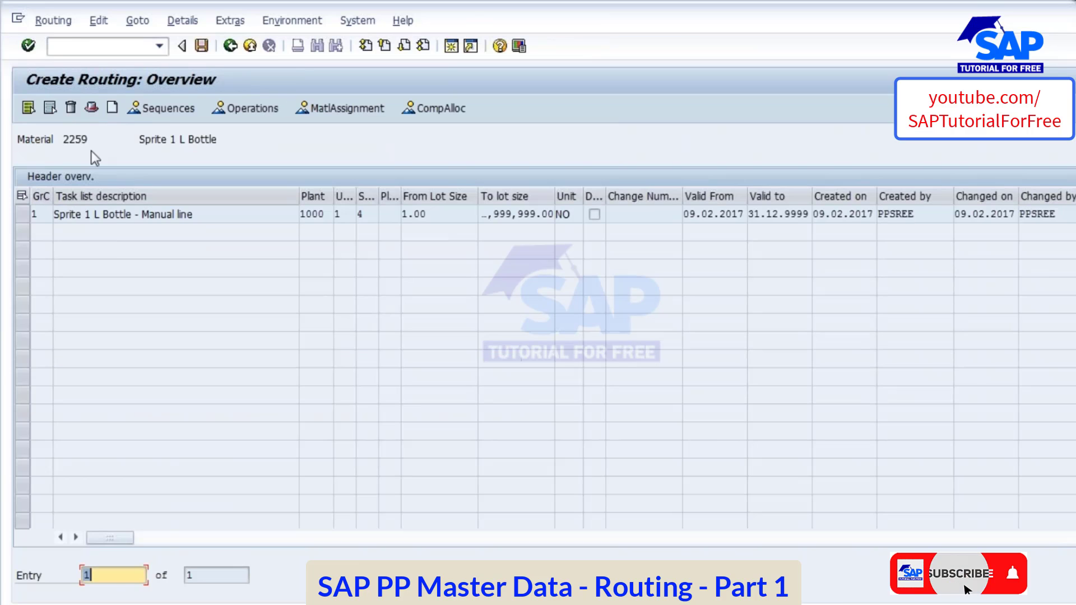
click(112, 109)
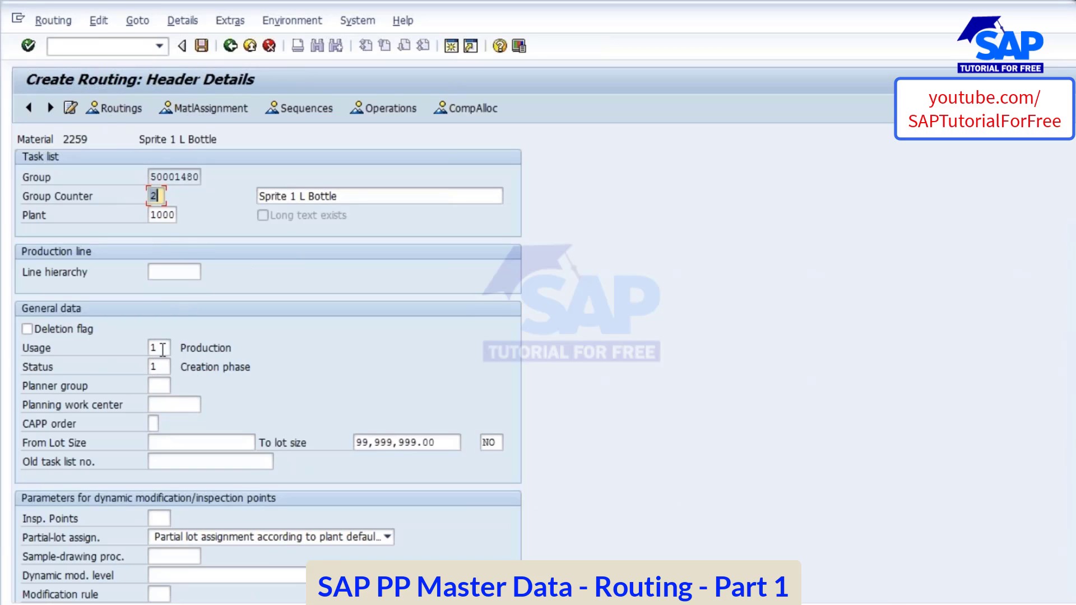
Step: Examine the usage and status defaults that the profile supplies in the new routing header
drag(162, 350, 91, 367)
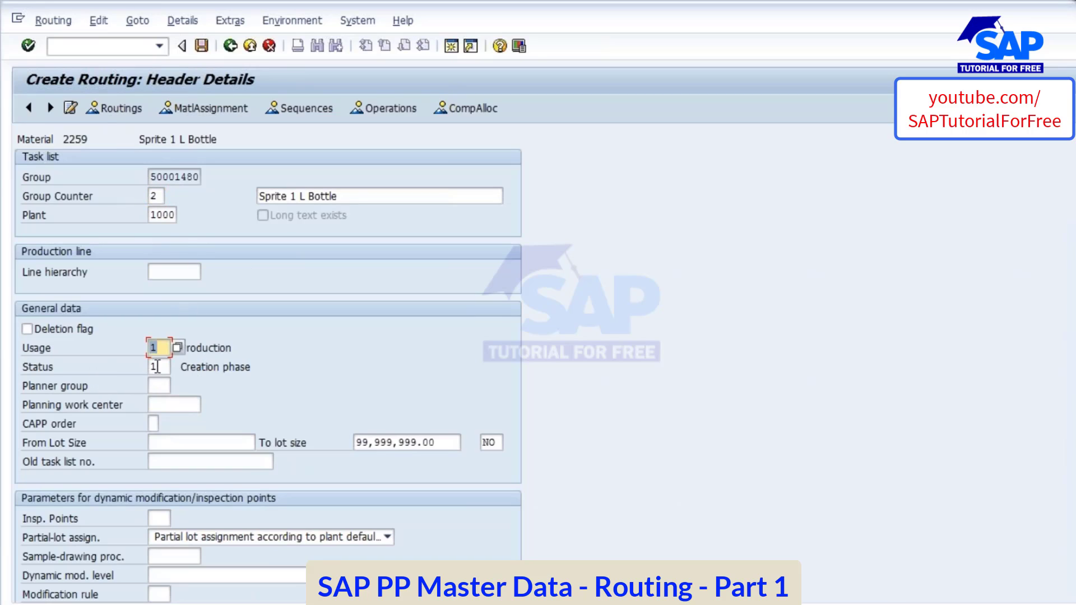
key(Tab)
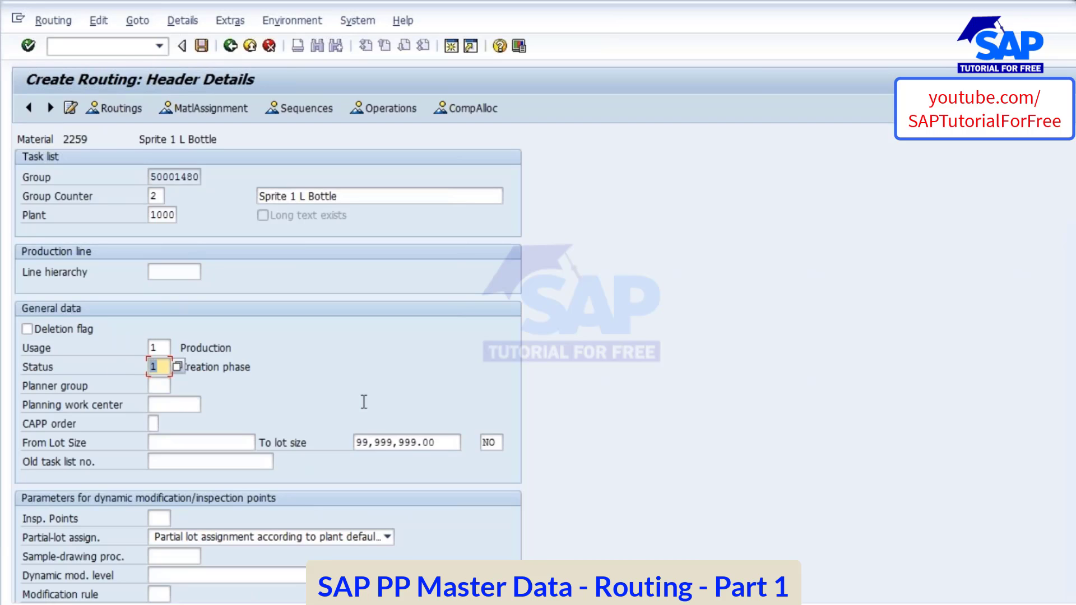
click(163, 350)
click(167, 368)
click(158, 348)
click(157, 367)
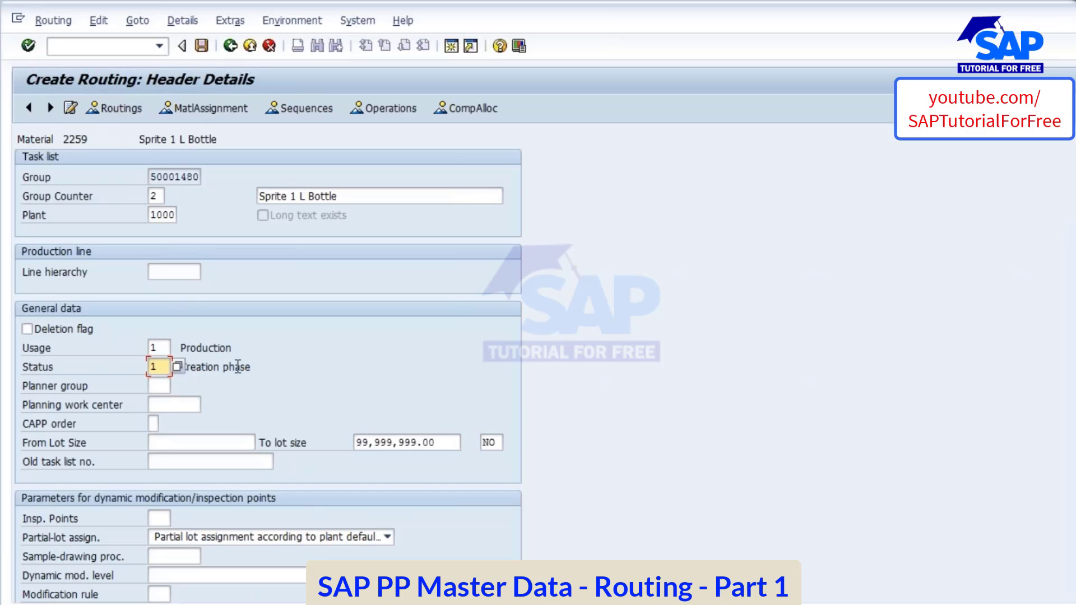
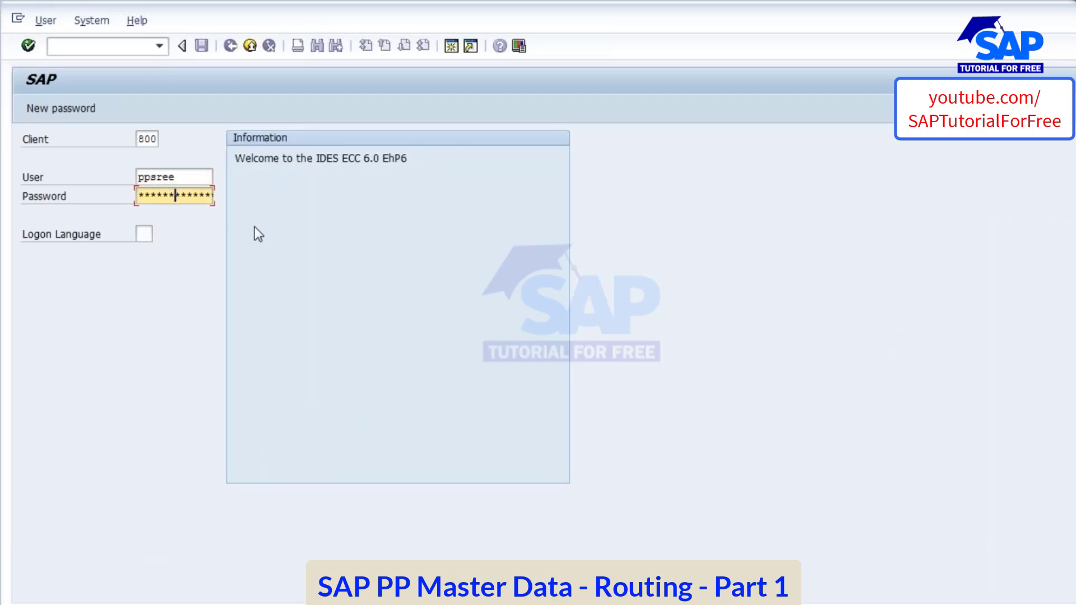
Step: Complete the SAP logon, ending any other logons, and start transaction CA01
key(Return)
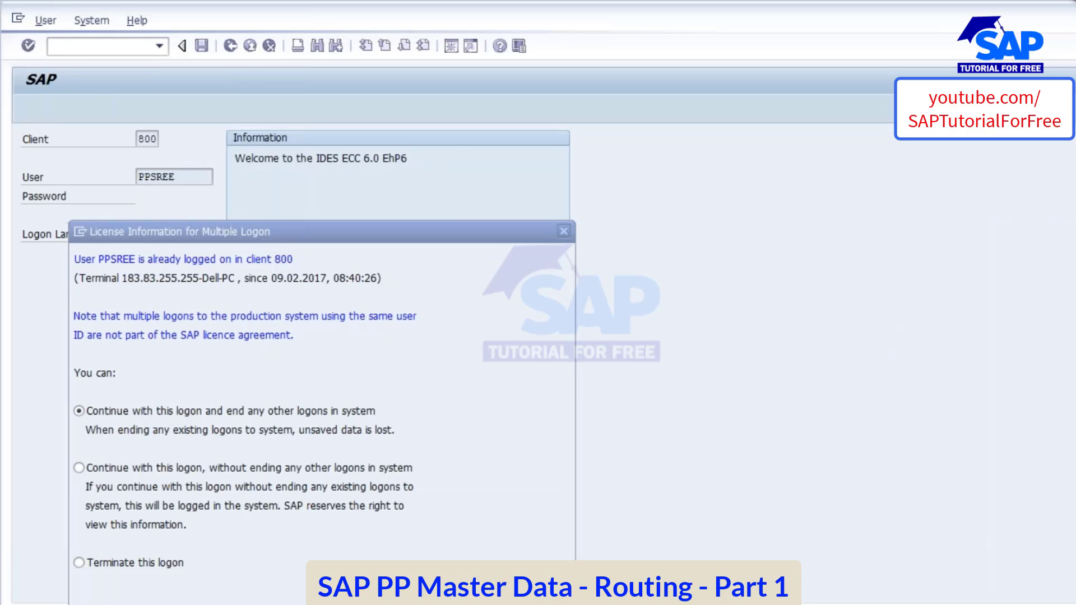
text(ca01)
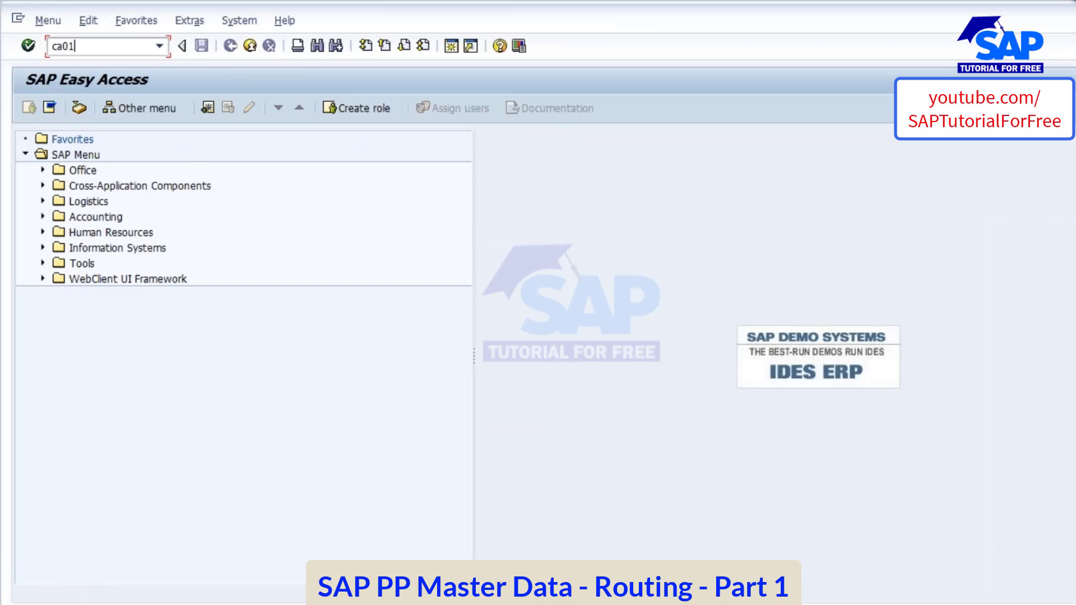
key(Return)
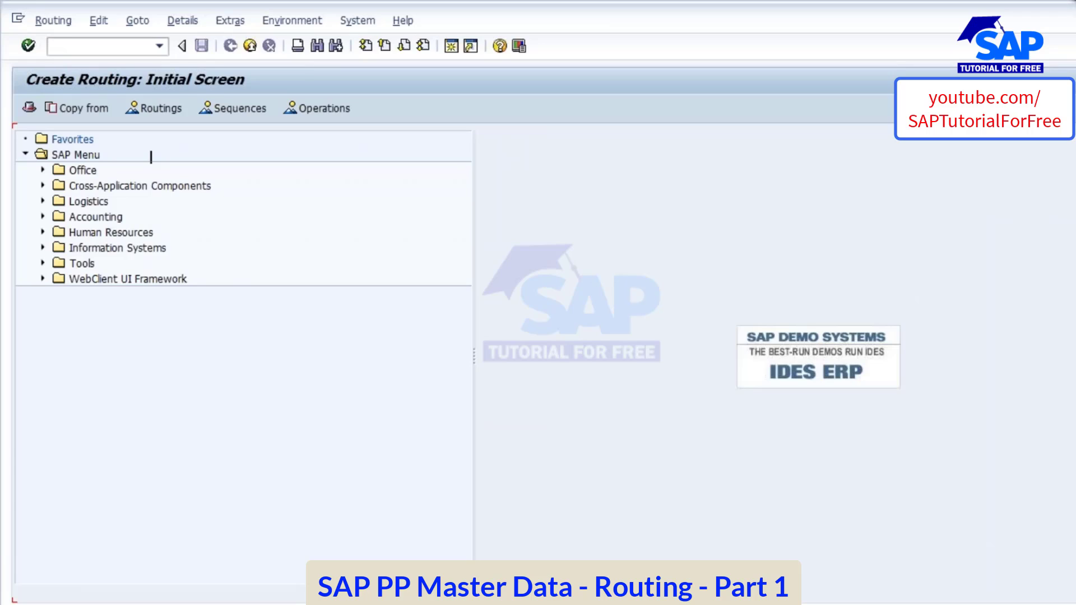
Step: Enter material 2259, plant 1000 and profile 1 for the routing, and add a new header under group counter 2
click(169, 160)
click(170, 173)
key(Tab)
text(1000)
click(181, 387)
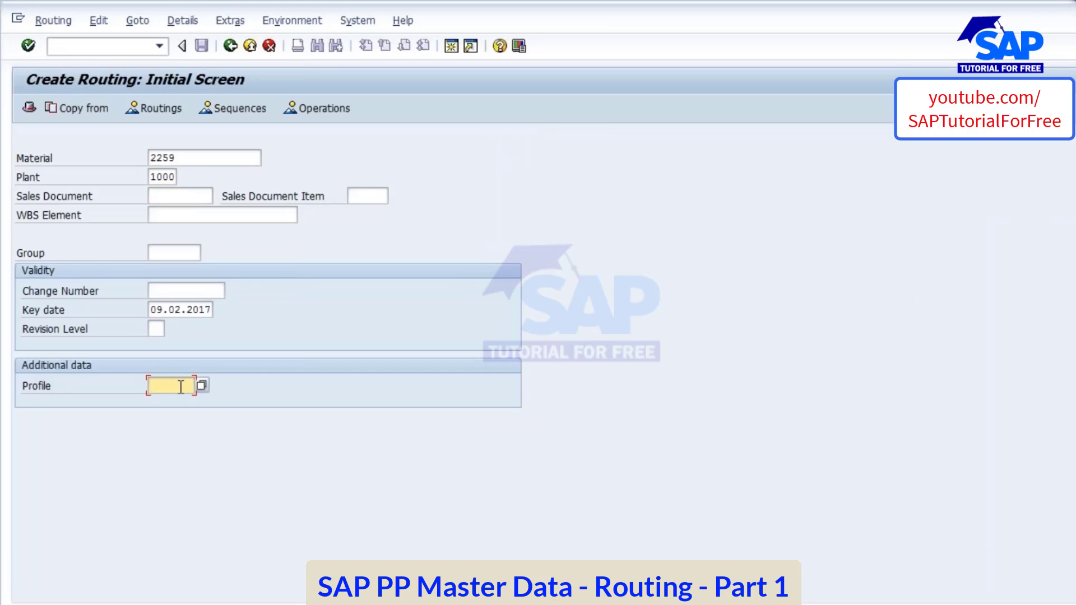
click(181, 386)
click(162, 403)
key(Return)
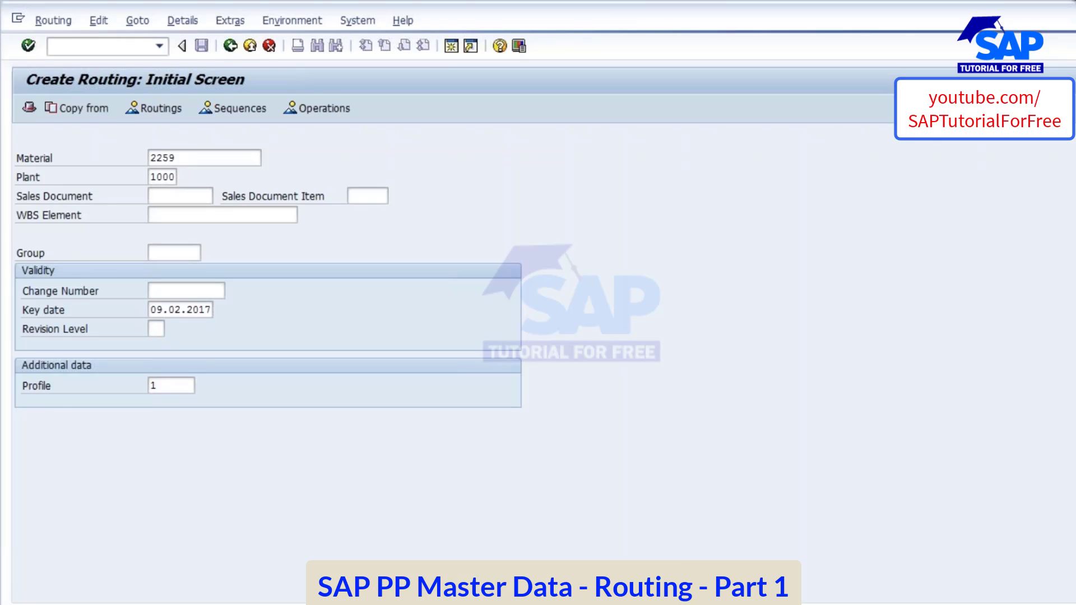
click(109, 106)
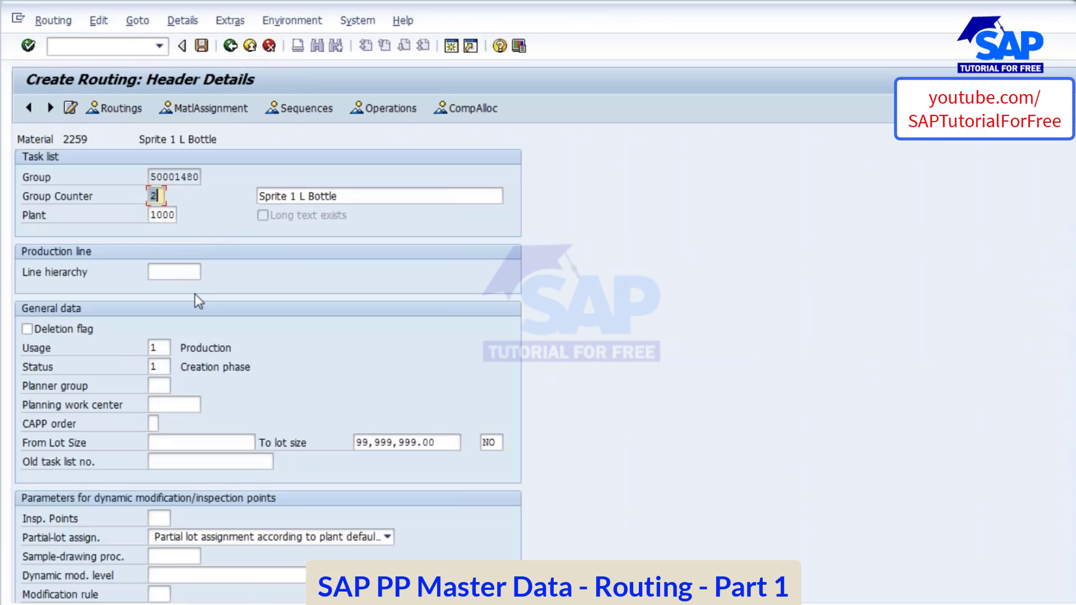
Step: Review the header's default usage and status, look at the operation overview's defaults, and return to the header details
click(157, 348)
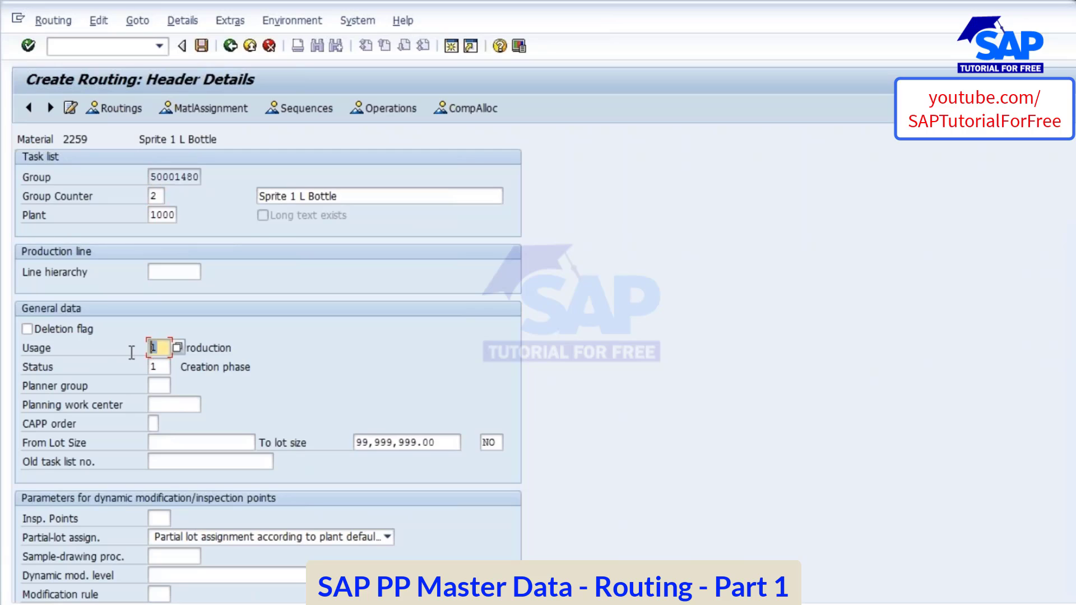
click(158, 367)
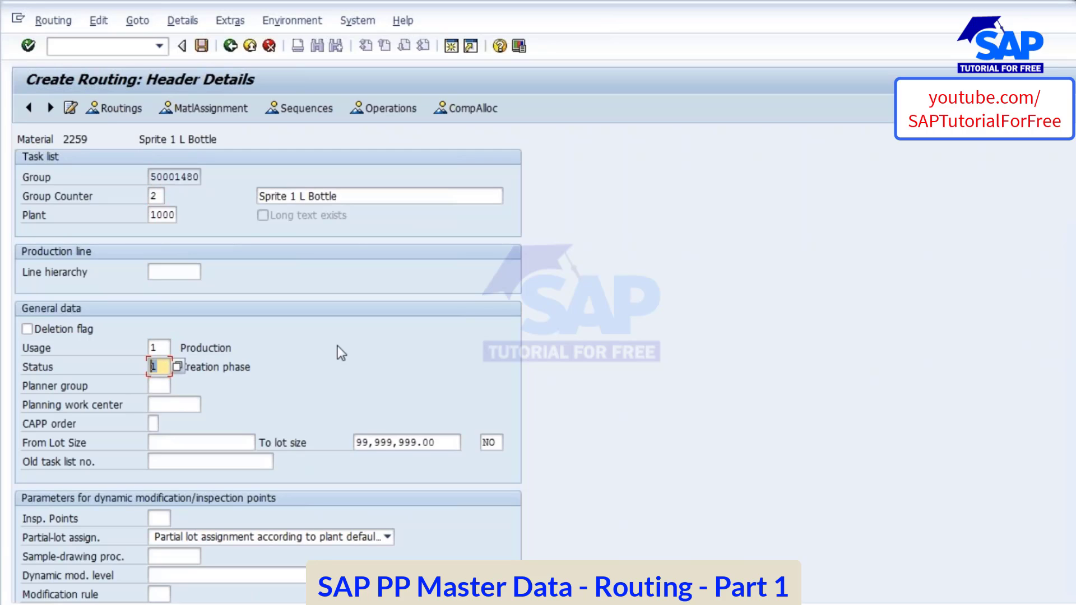
click(388, 108)
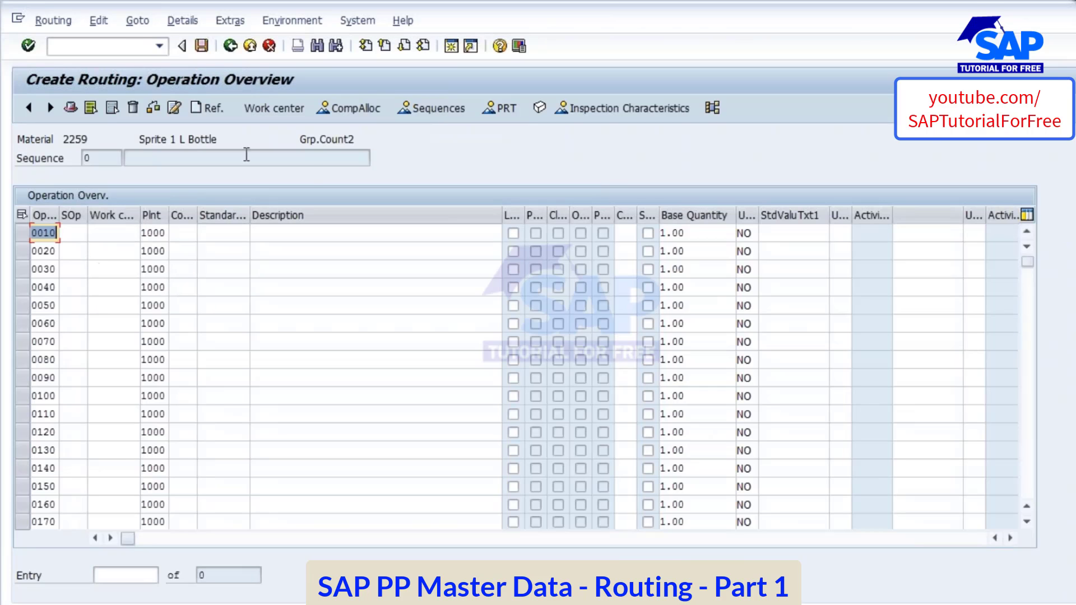
click(71, 108)
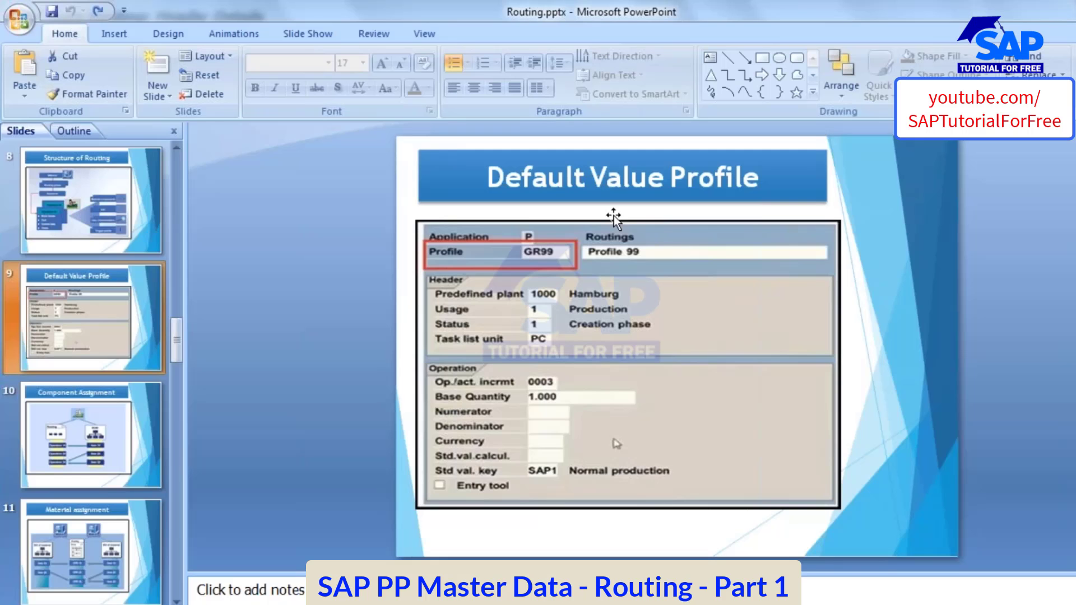
Step: Switch from the PowerPoint presentation back to SAP and open an additional session
click(290, 603)
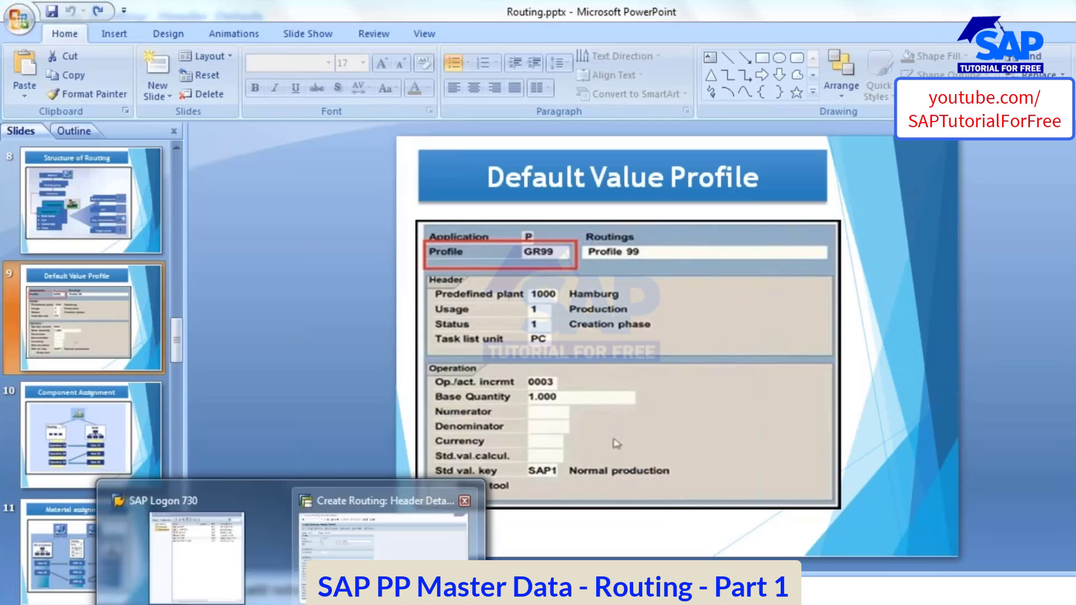
click(381, 560)
click(450, 48)
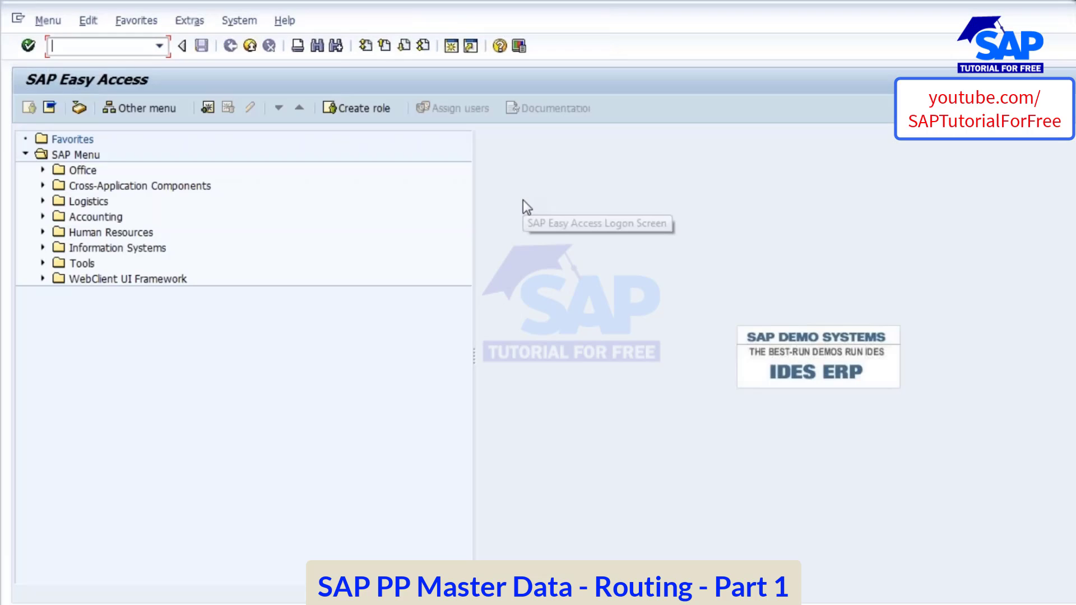
Step: Run transaction SPRO and expand Production, Basic Data and Routing in the Customizing Implementation Guide
text(spro)
key(Return)
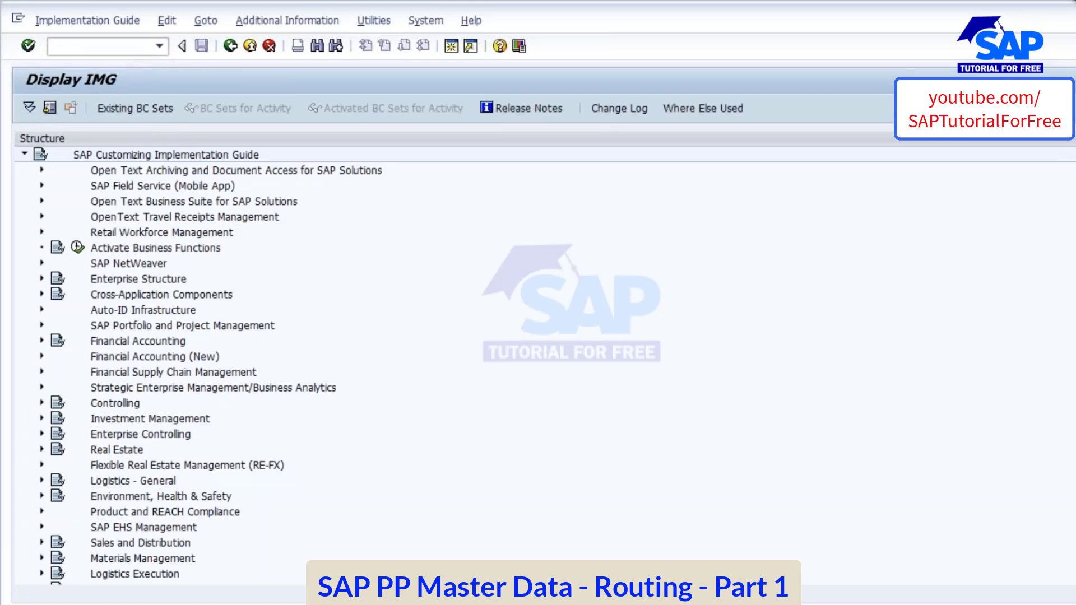
scroll(417, 361, down, 7)
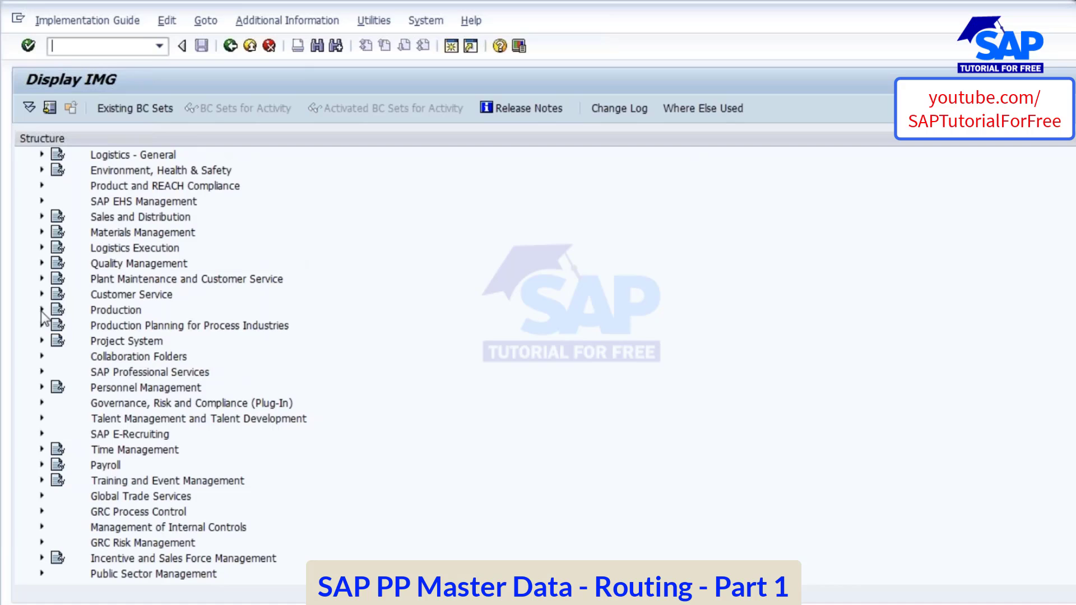
click(42, 310)
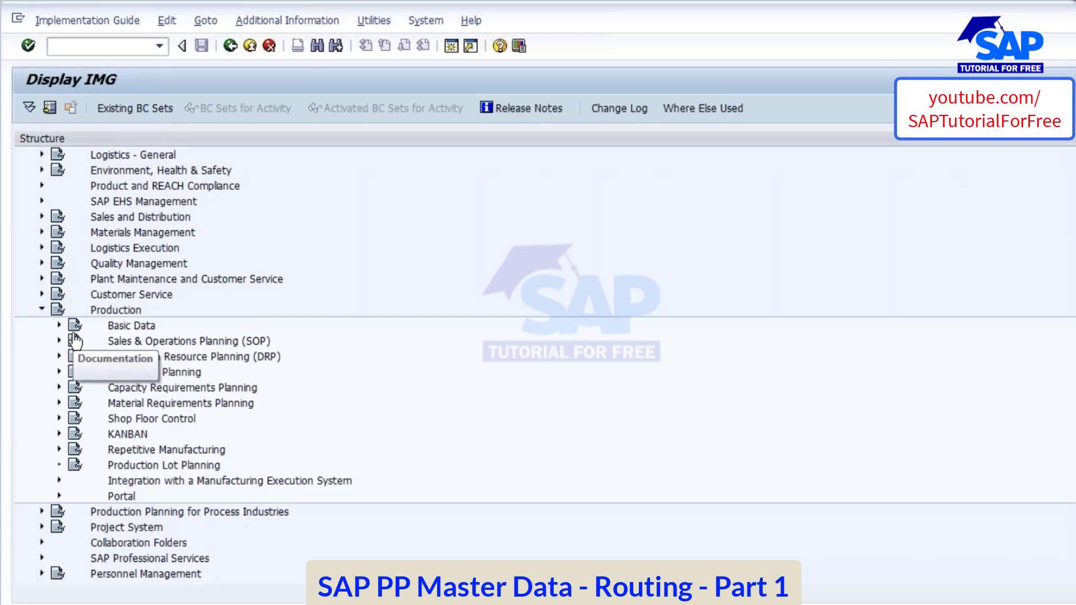
click(58, 324)
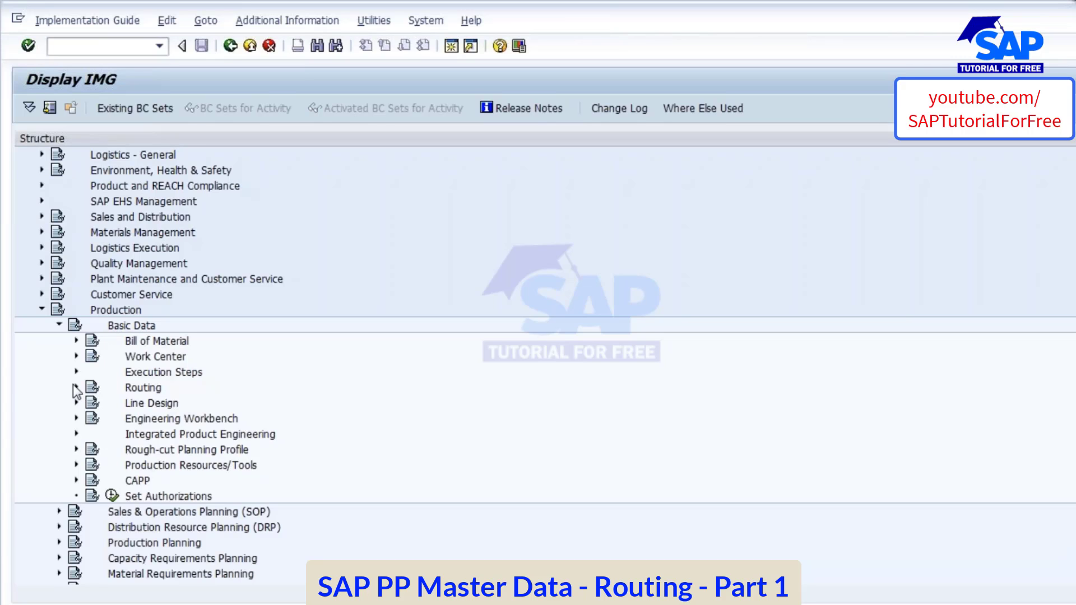
click(76, 386)
click(93, 403)
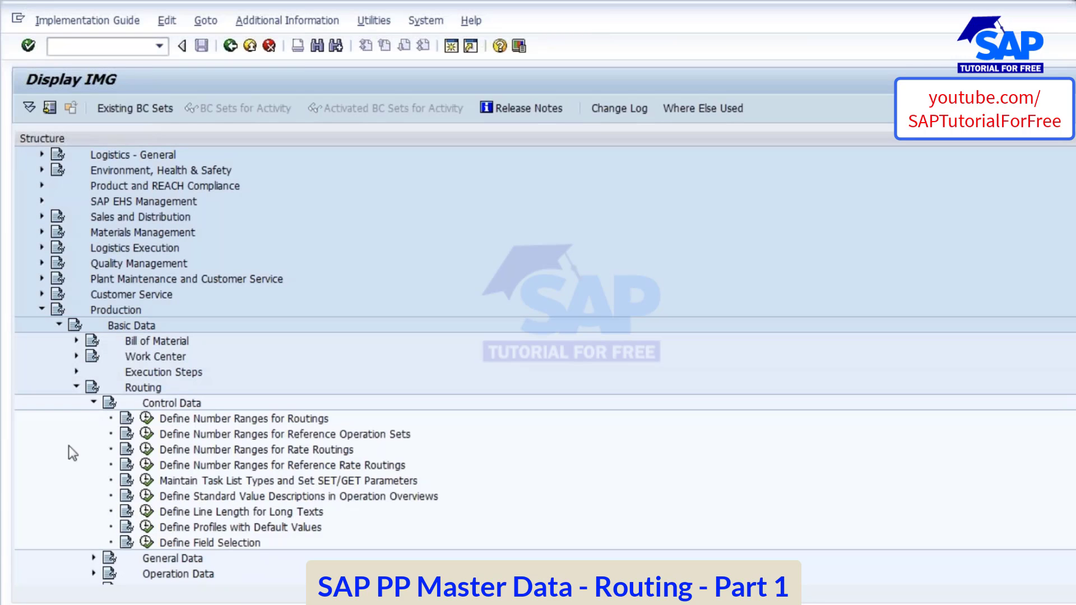
click(93, 403)
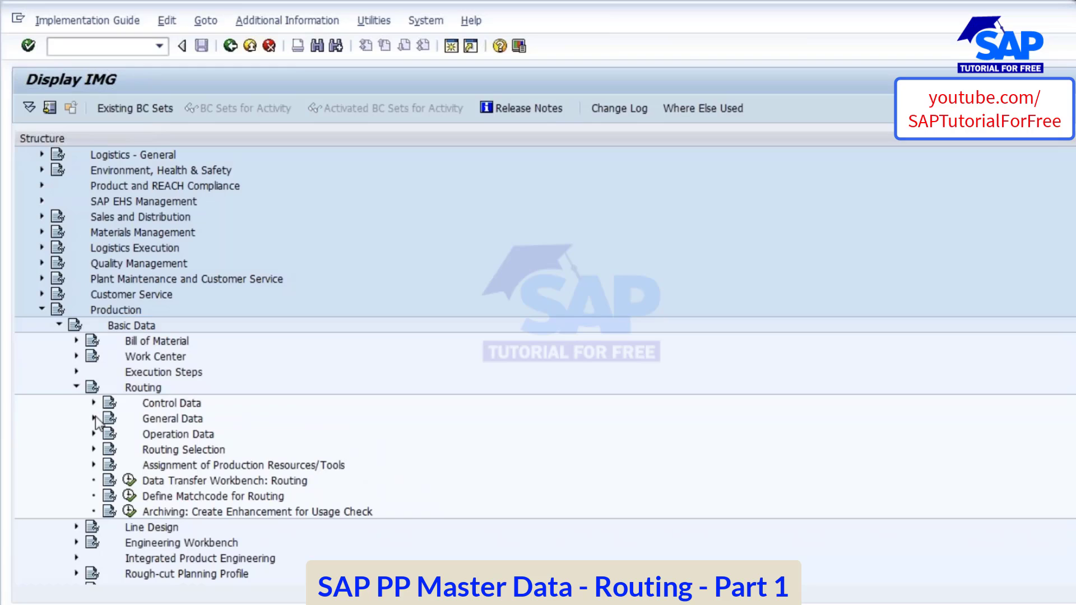
click(93, 418)
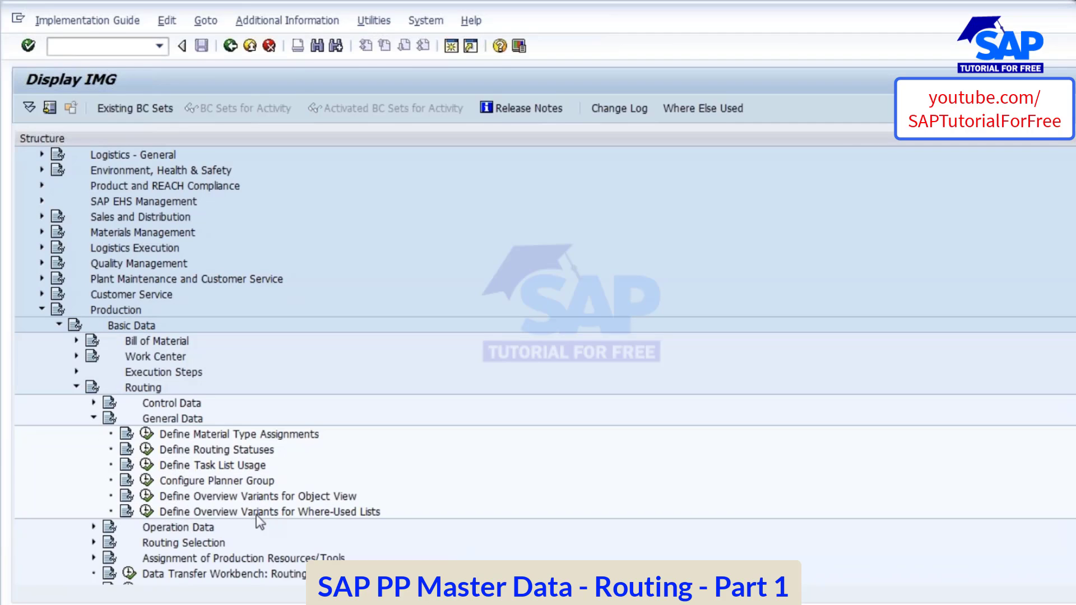
click(93, 419)
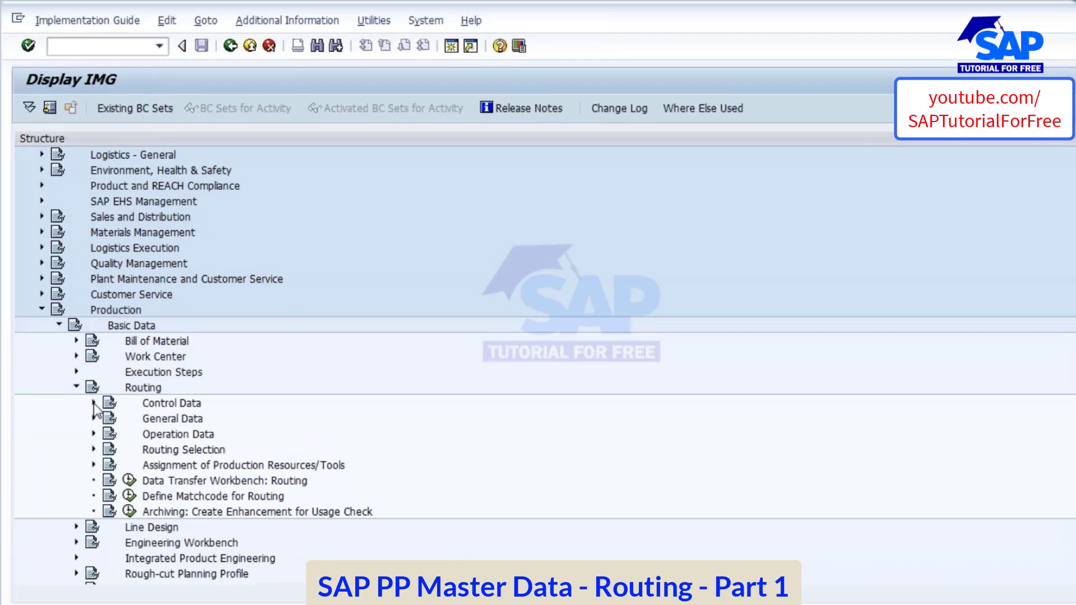
Step: Open Define Profiles with Default Values under the routing Control Data, and display the details of general data profile 1
click(93, 403)
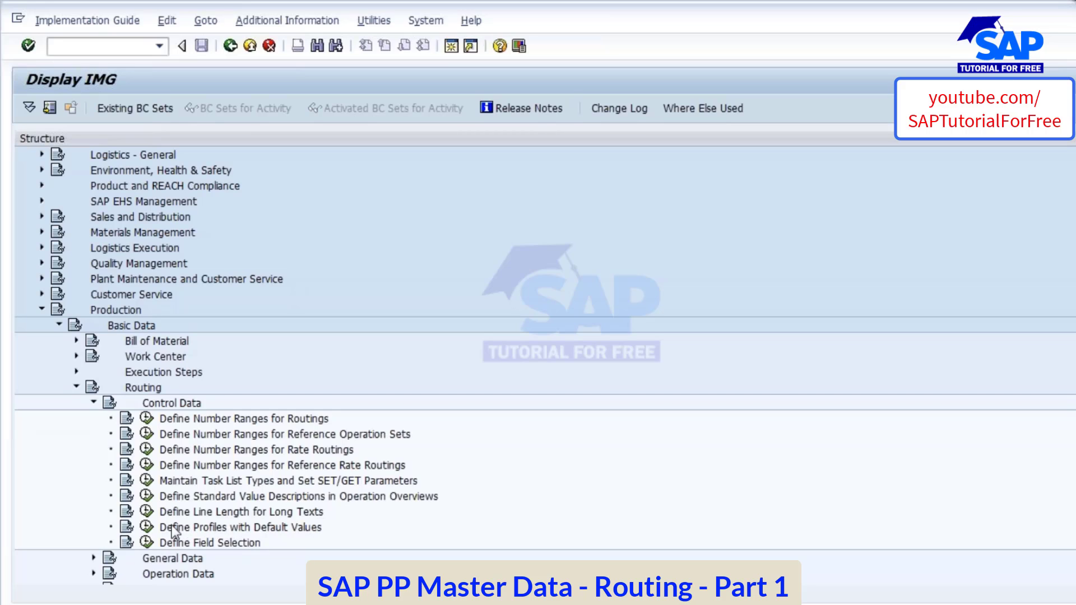
click(147, 527)
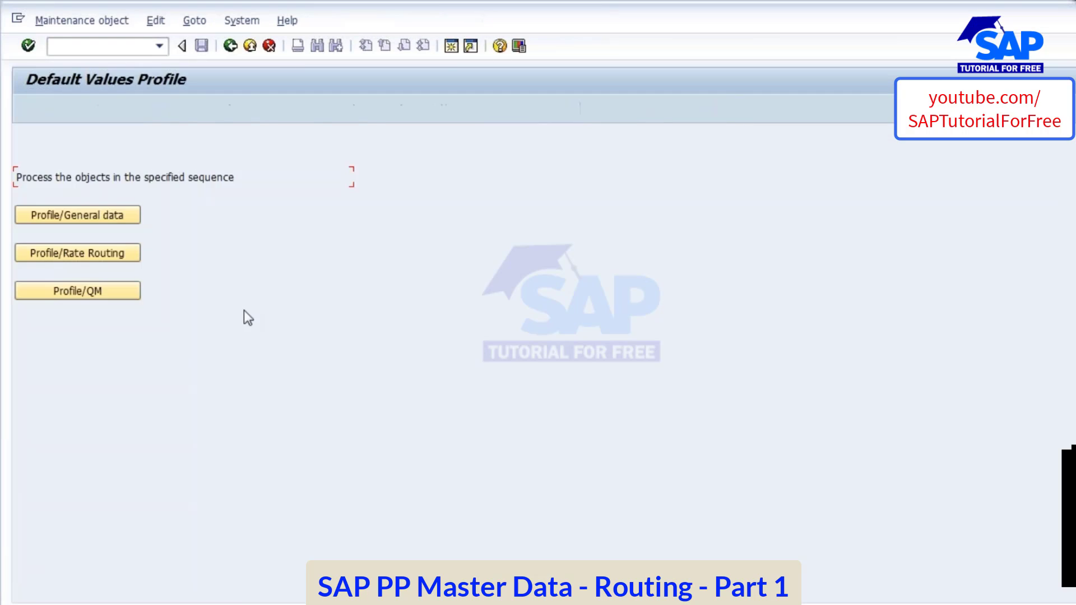
click(84, 218)
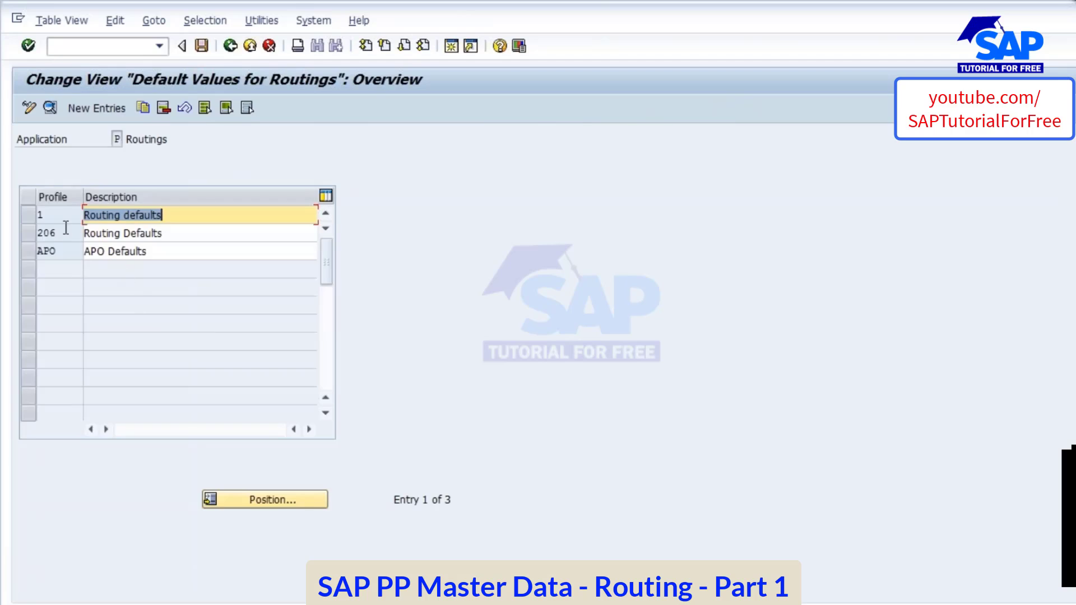
click(28, 214)
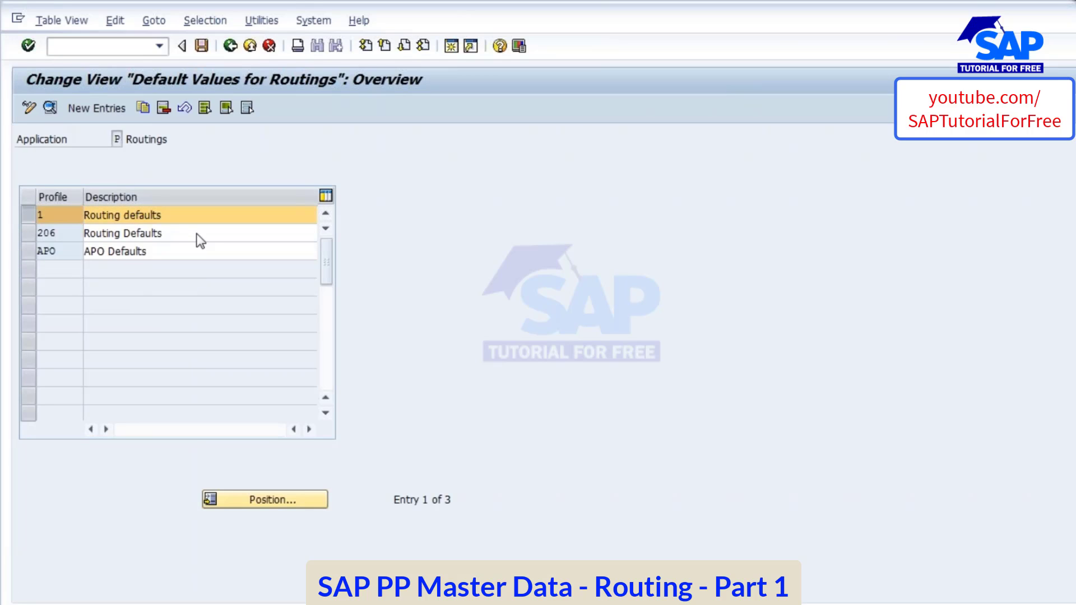
drag(132, 238, 94, 257)
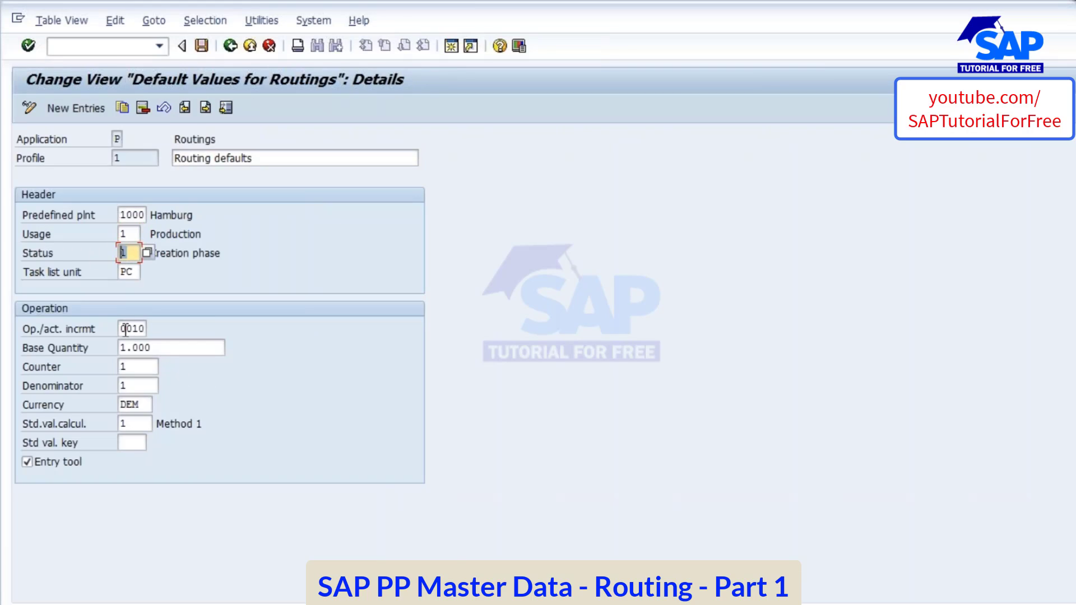
Step: Set the profile's operation increment to 0001 and base quantity to 1,000, then save it through the customizing request prompt
drag(122, 329, 147, 328)
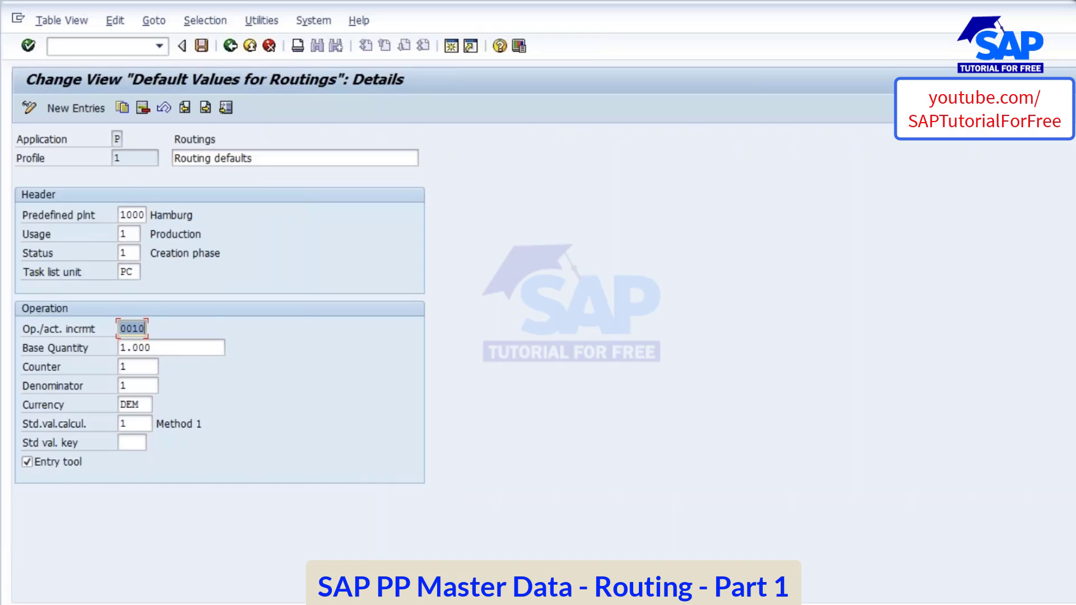
text(0001)
click(128, 347)
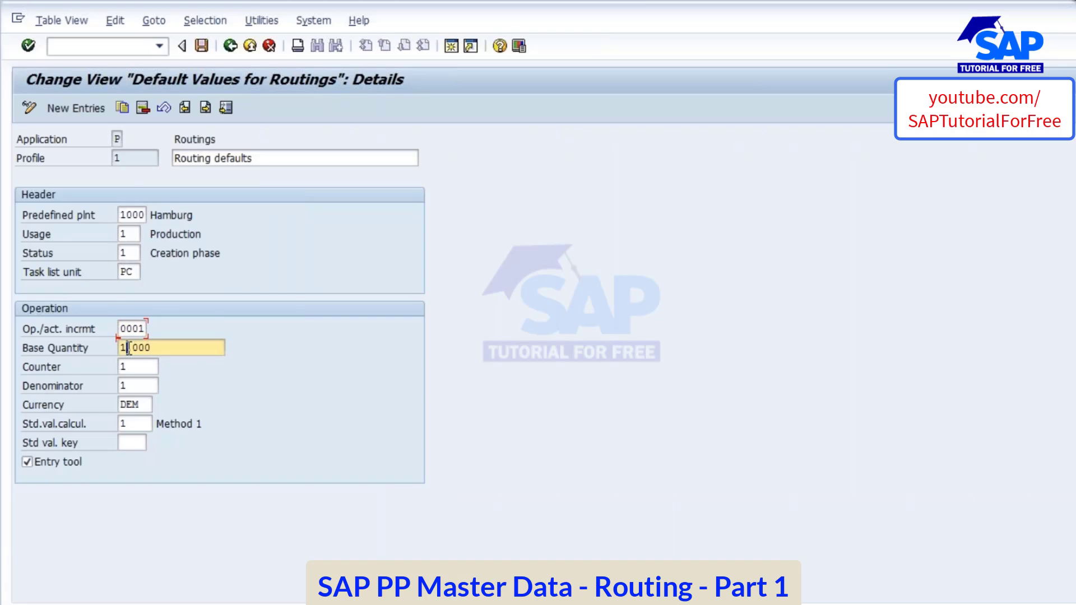
text(000)
key(Return)
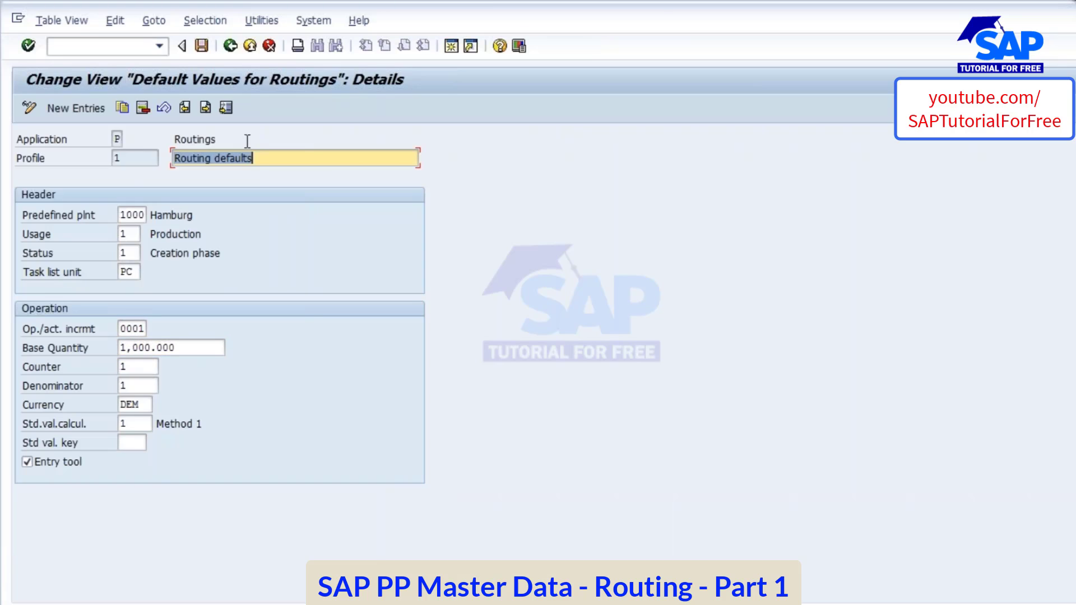
click(201, 46)
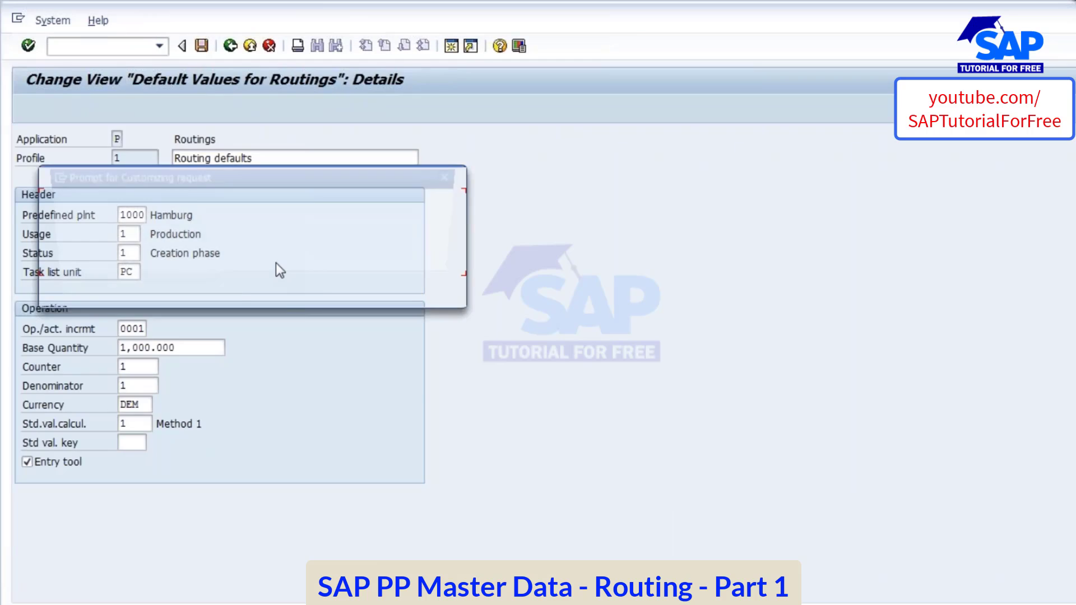
click(254, 291)
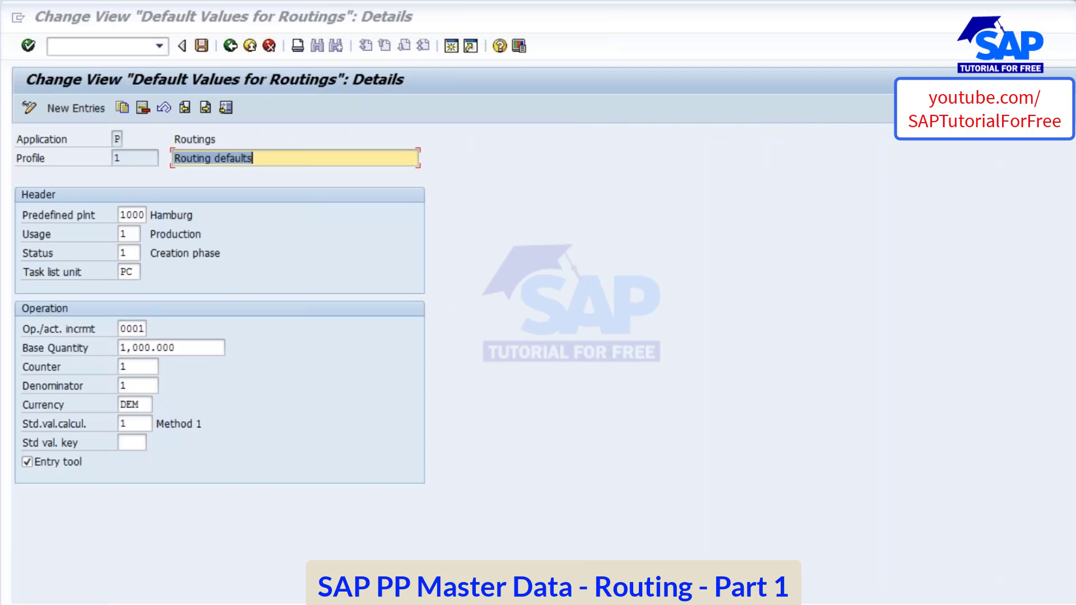
Step: Switch to the other SAP session, start CA01 for material 2259, plant 1000 with profile 1, and add a new header
click(304, 538)
text(01)
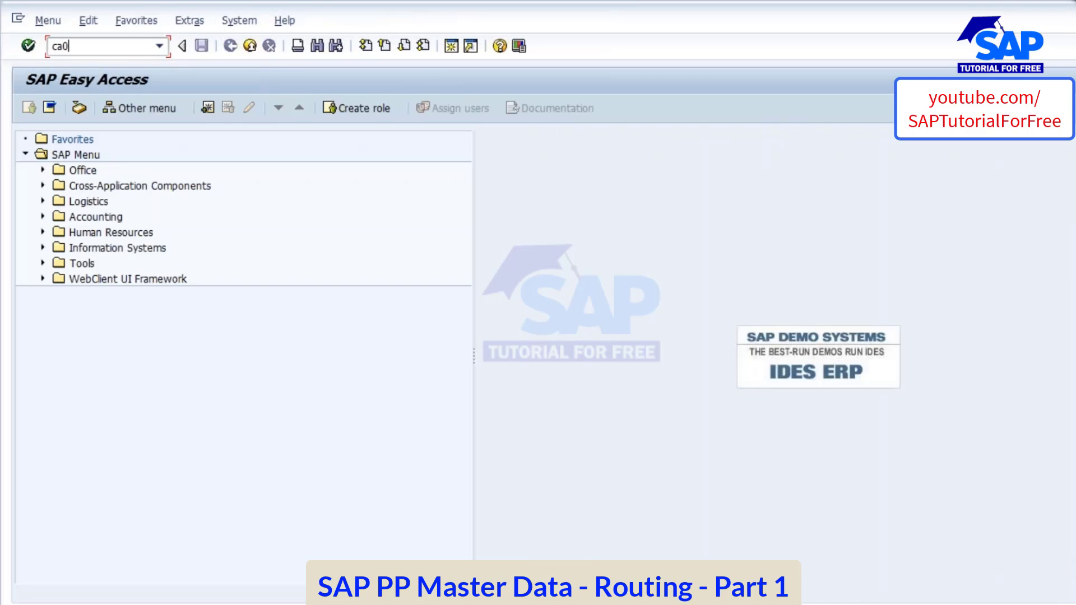
key(Return)
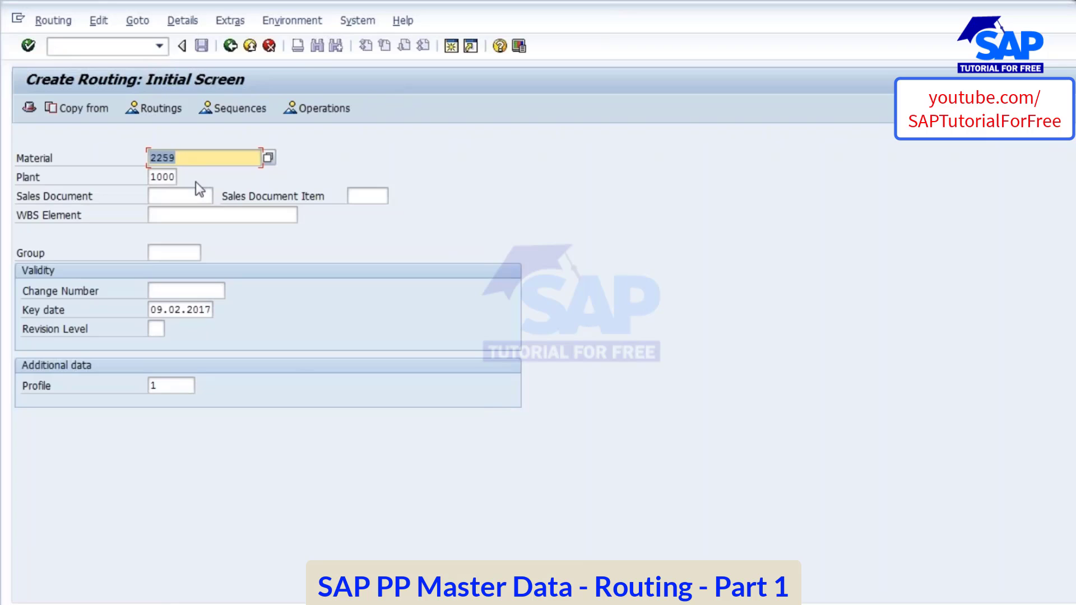
click(165, 386)
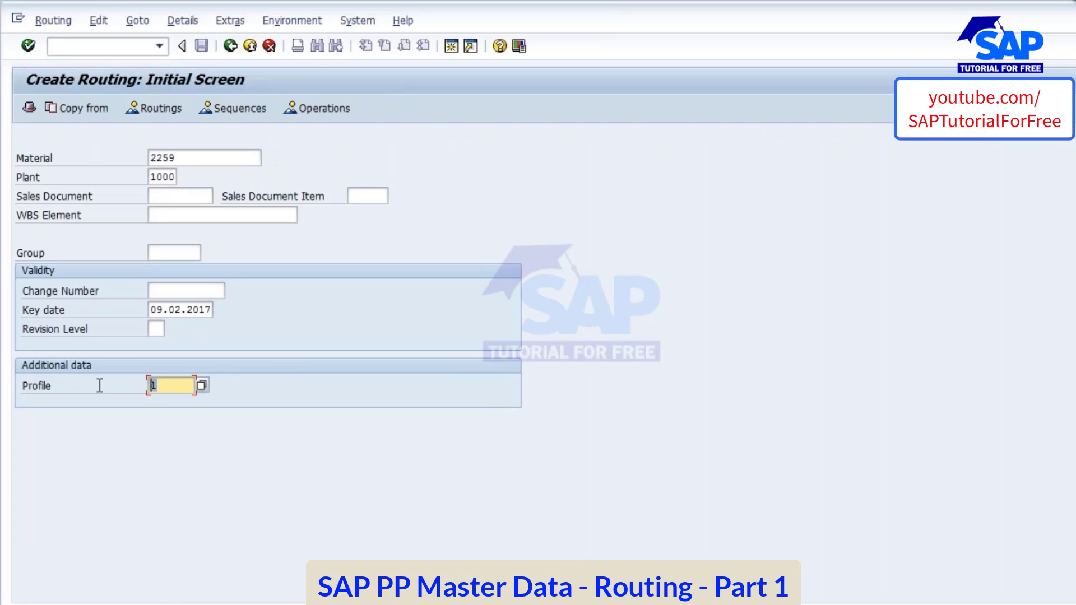
key(Return)
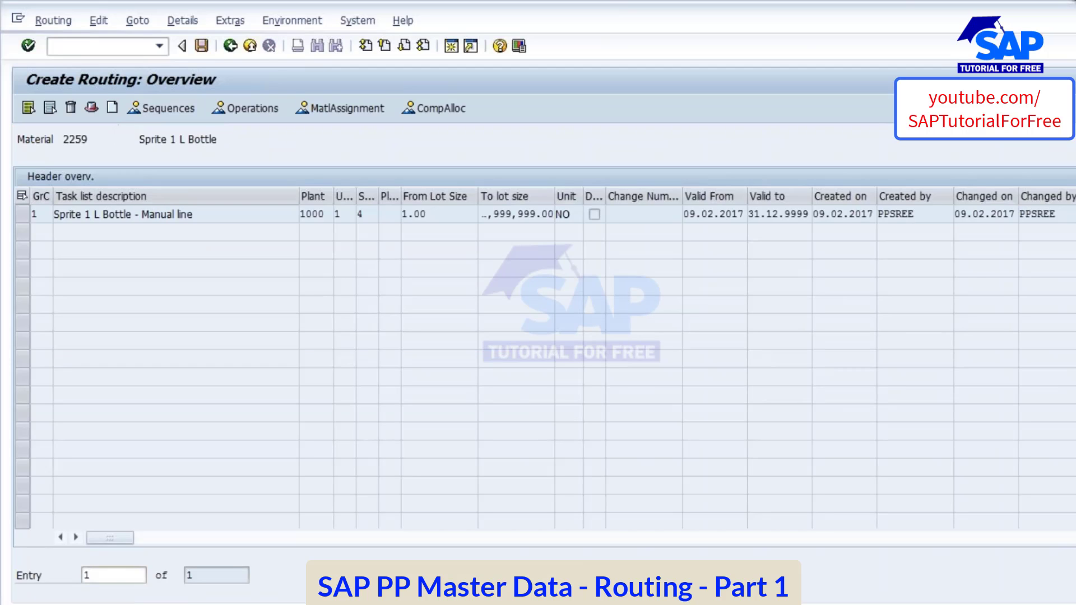
click(112, 107)
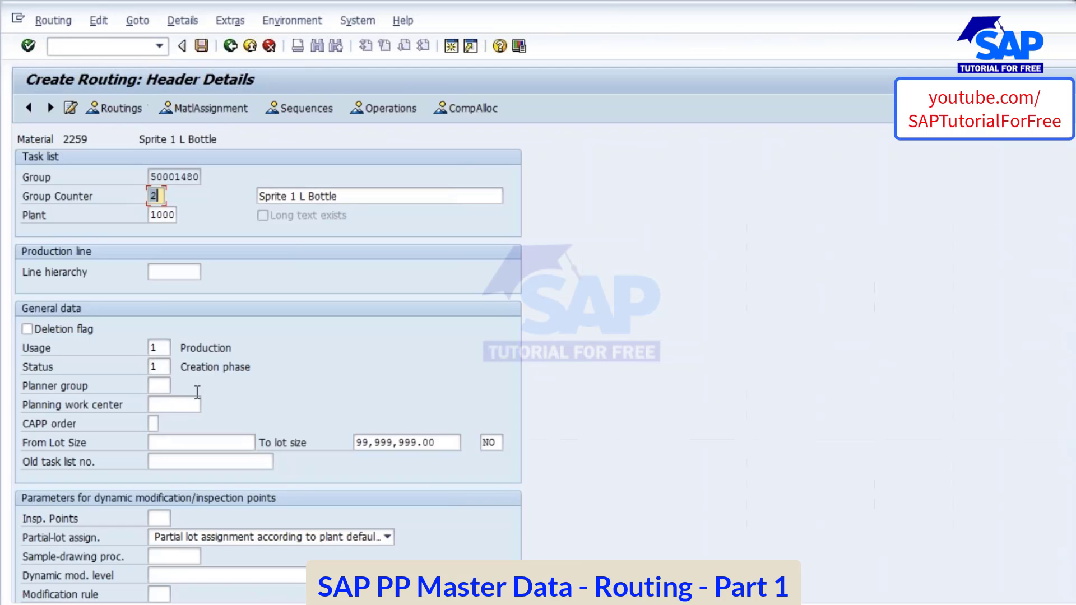
Step: Compare the new header's usage and status with the defaults stored in profile 1
click(153, 350)
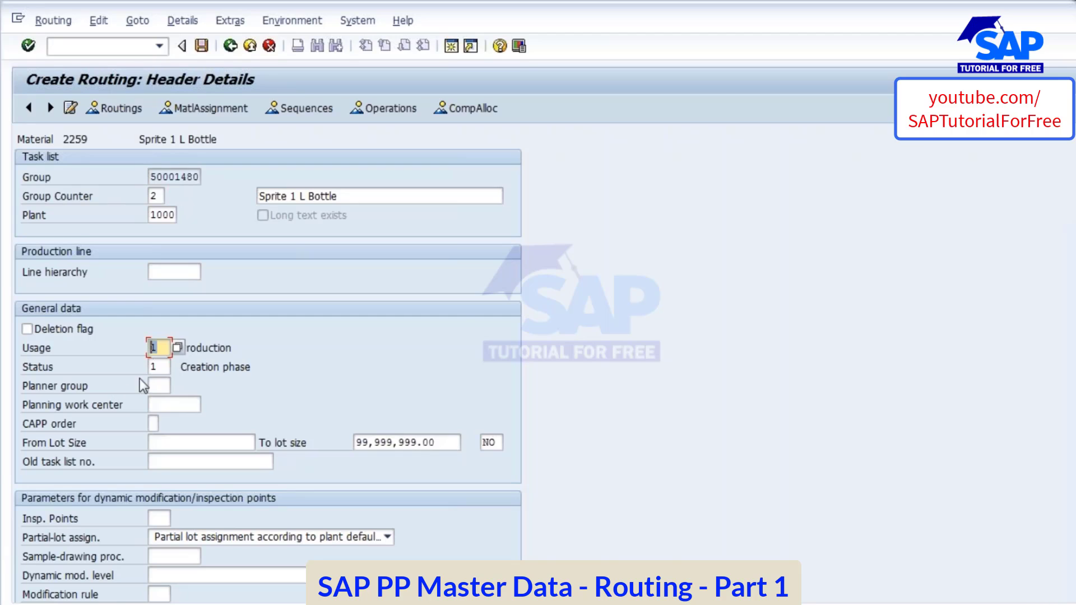
key(Tab)
key(alt+Tab)
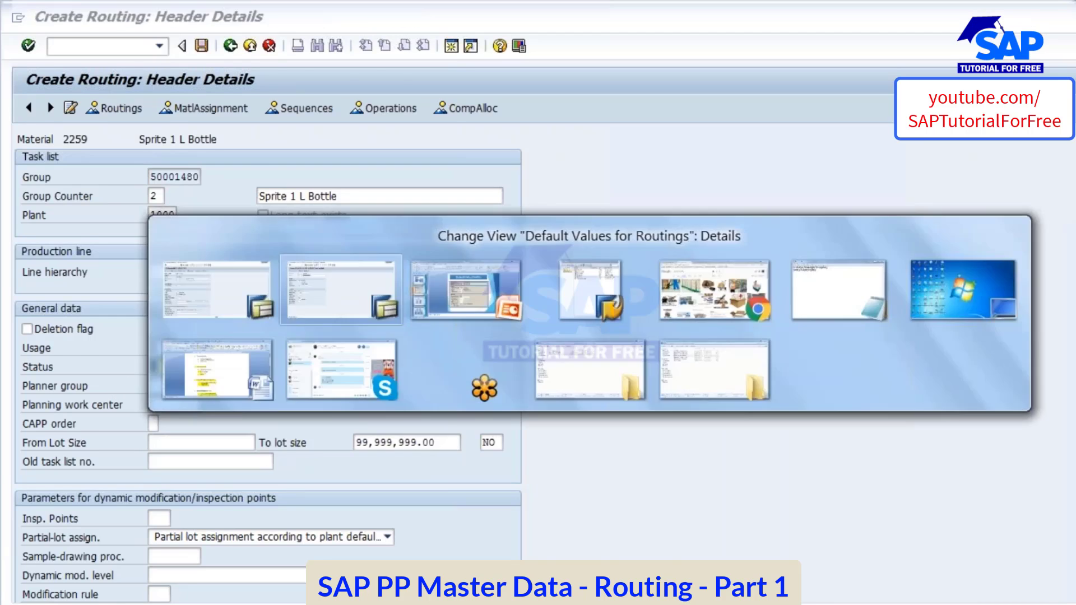
click(125, 253)
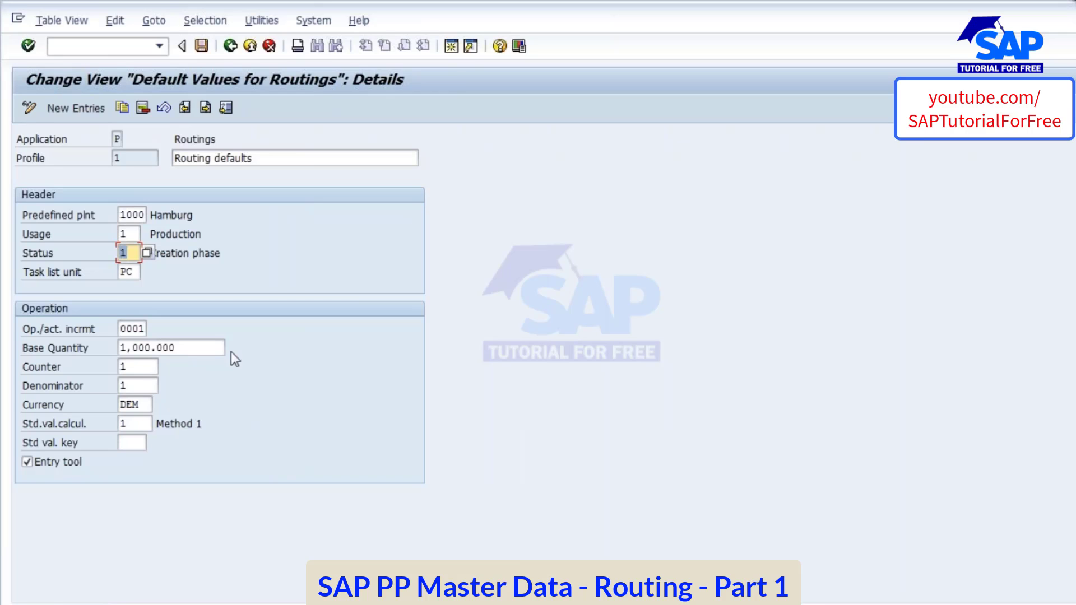
Step: Open the routing's operation overview and compare its operation numbers and base quantities with the increment and base quantity in profile 1
key(alt+Tab)
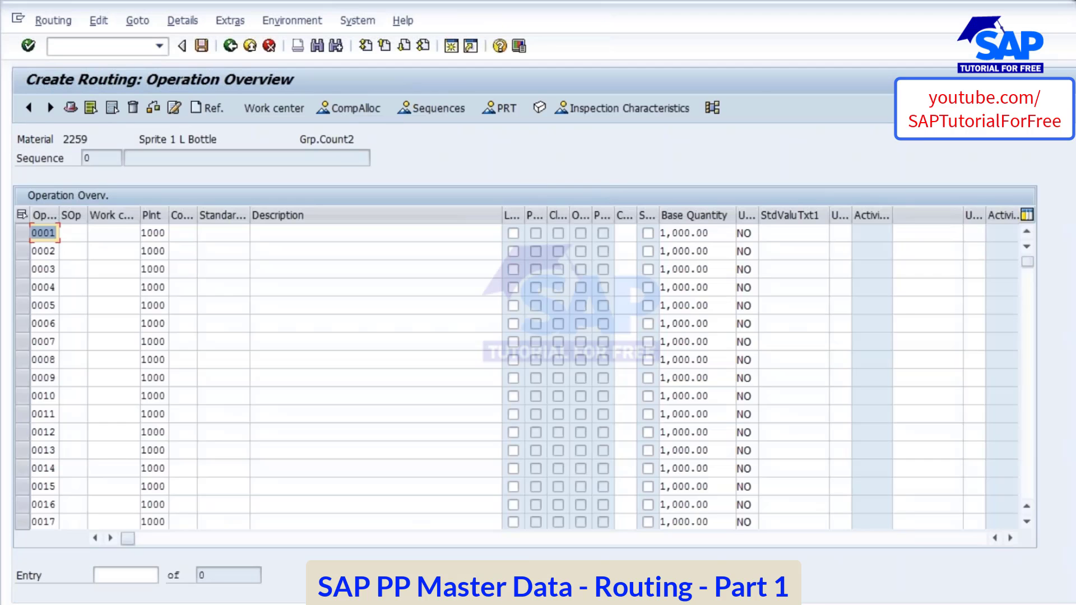
click(40, 250)
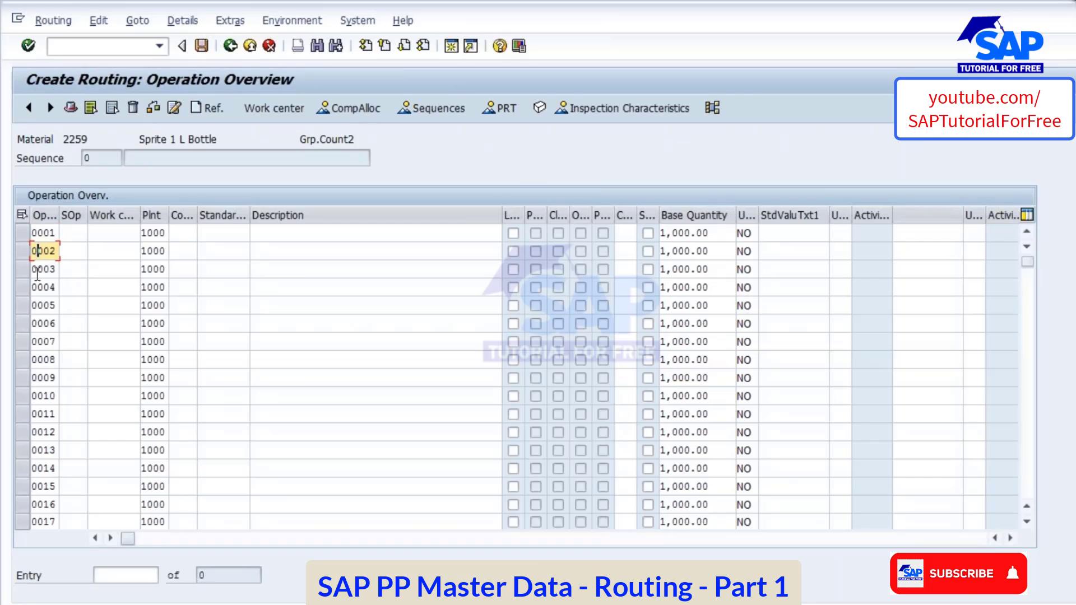
click(39, 269)
click(43, 288)
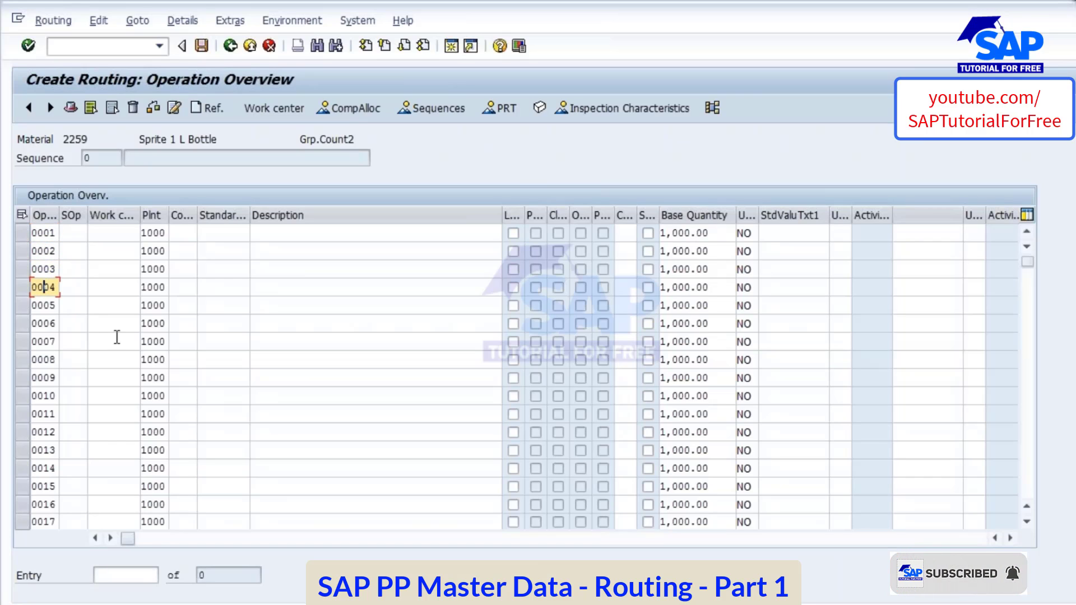
key(alt+Tab)
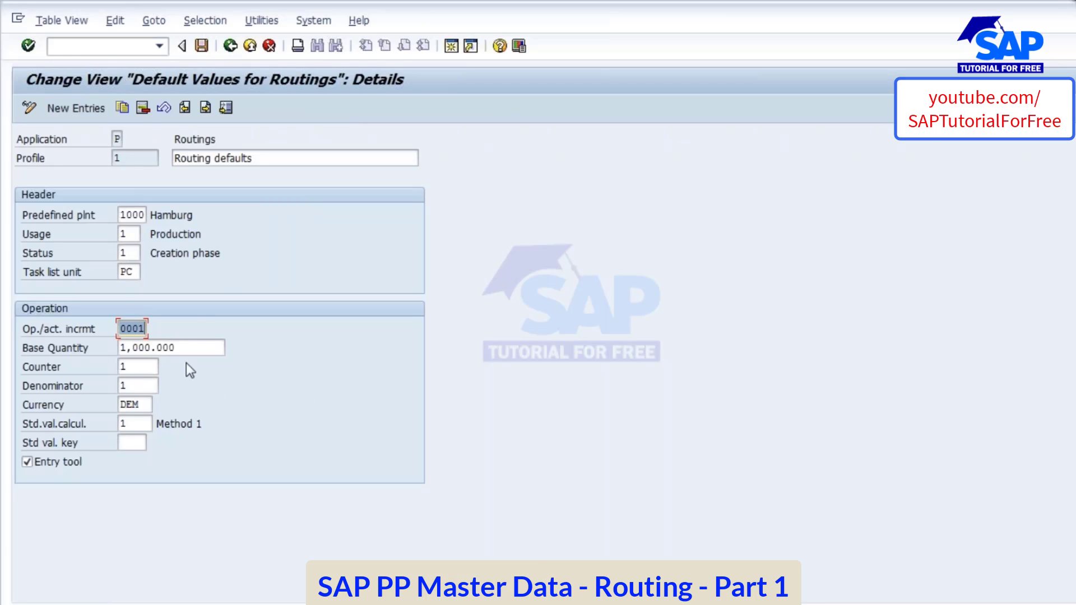
click(185, 348)
key(alt+Tab)
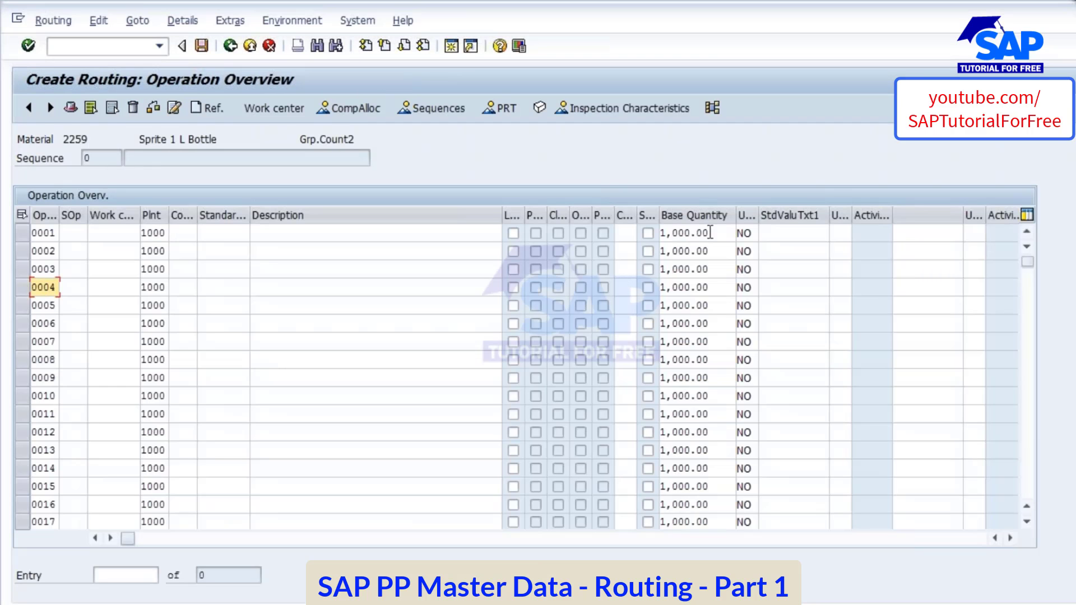
drag(711, 233, 650, 232)
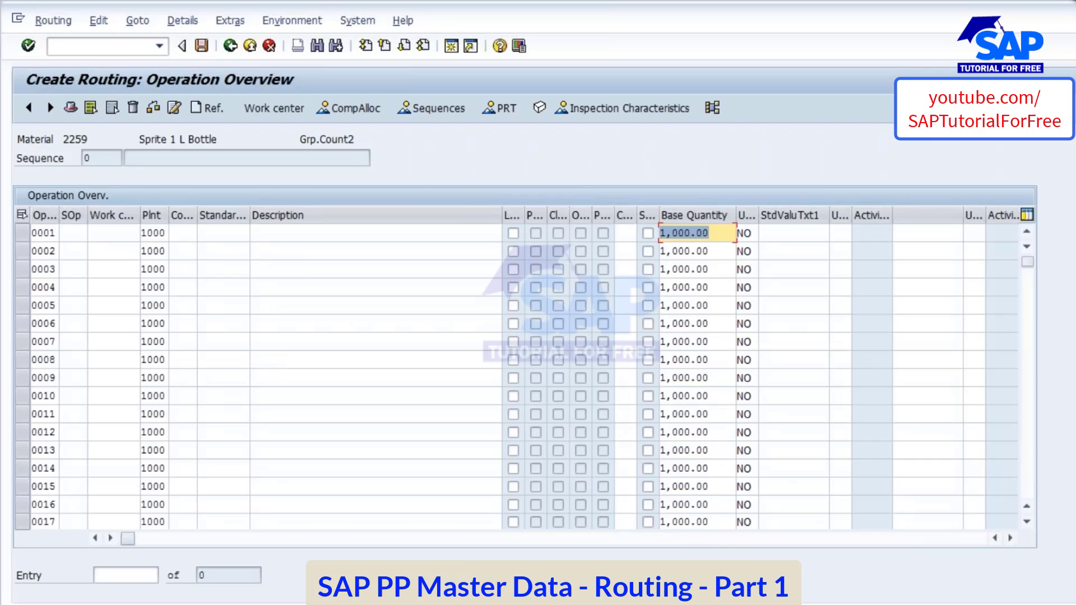
key(alt+Tab)
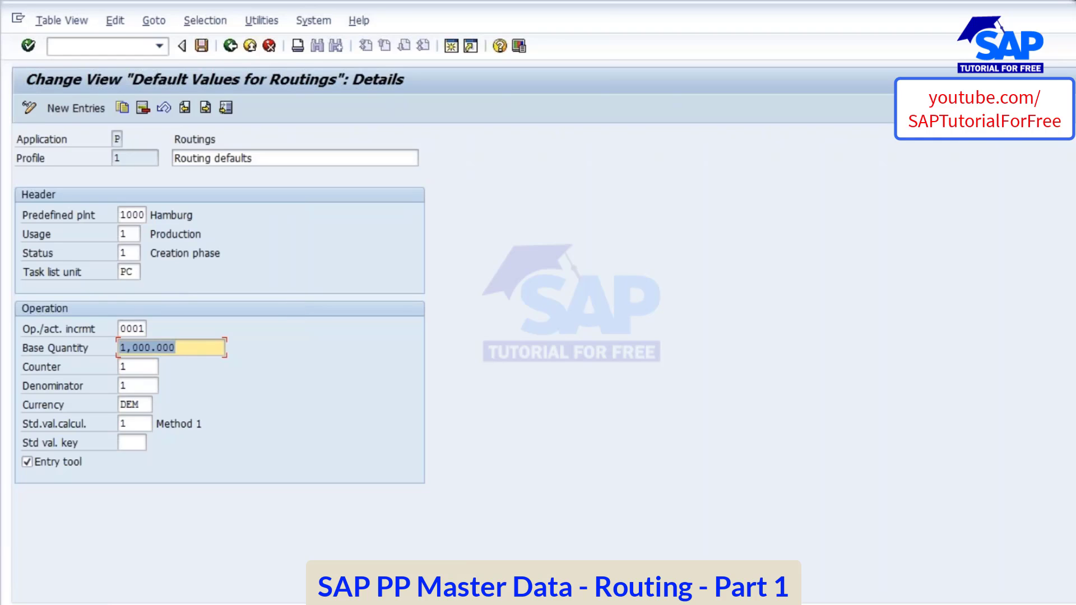
Step: Switch to the PowerPoint slide show, mark up the Header and Operation areas of the Default Value Profile slide, and erase the ink
key(alt+Tab)
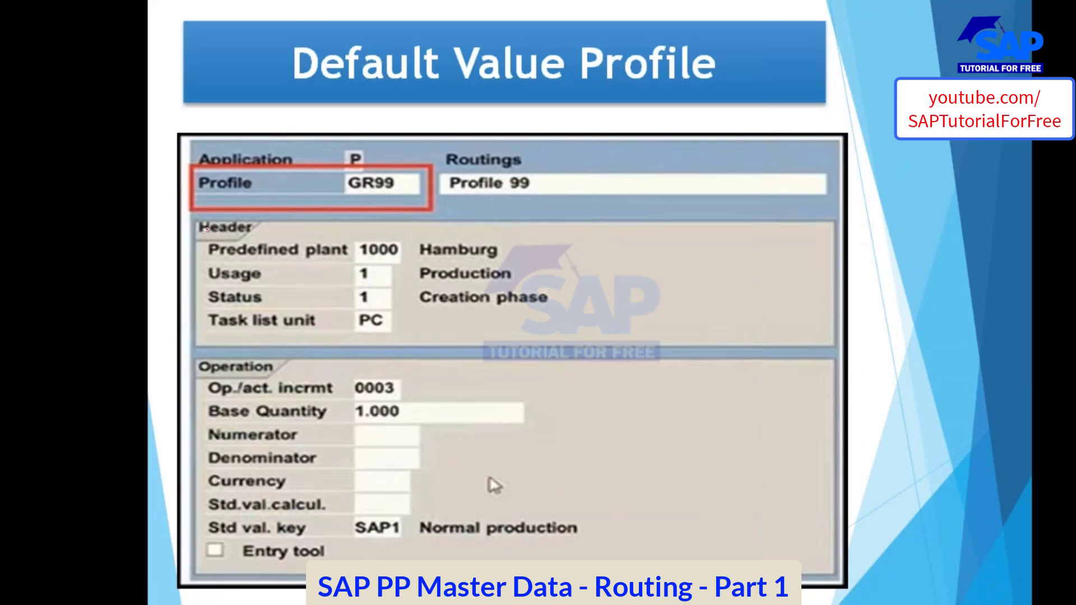
mouse_move(191, 224)
mouse_down()
mouse_move(249, 216)
mouse_move(175, 280)
mouse_move(492, 336)
mouse_move(413, 228)
mouse_move(252, 231)
mouse_up()
mouse_move(191, 369)
mouse_down()
mouse_move(285, 340)
mouse_move(230, 382)
mouse_move(176, 551)
mouse_move(507, 380)
mouse_move(333, 394)
mouse_move(479, 362)
mouse_move(395, 409)
mouse_up()
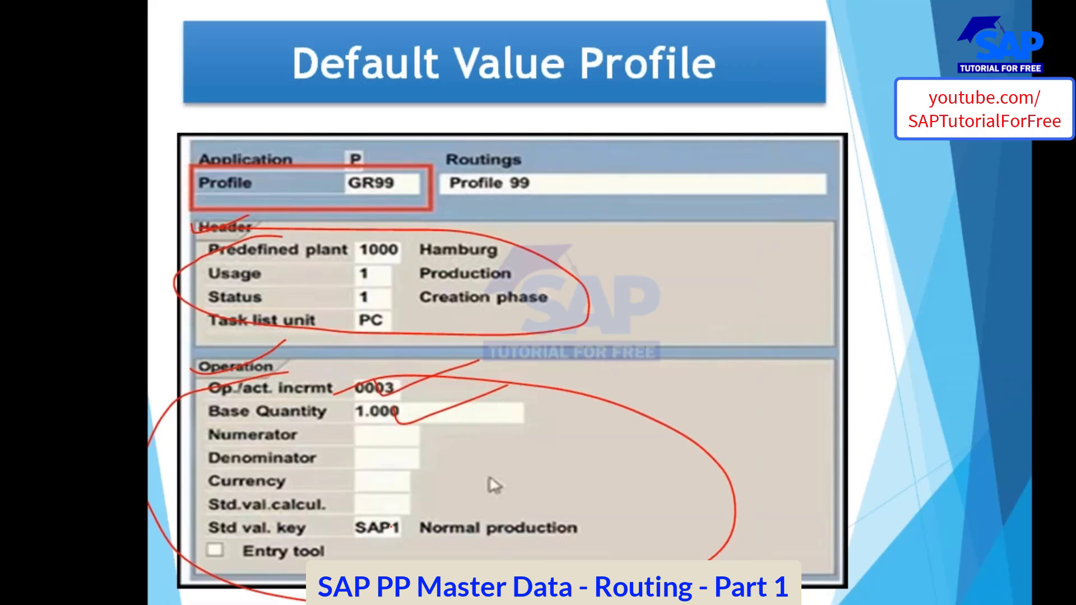
drag(395, 529, 498, 488)
mouse_move(294, 371)
mouse_down()
mouse_move(184, 474)
mouse_move(769, 470)
mouse_move(160, 407)
mouse_up()
key(e)
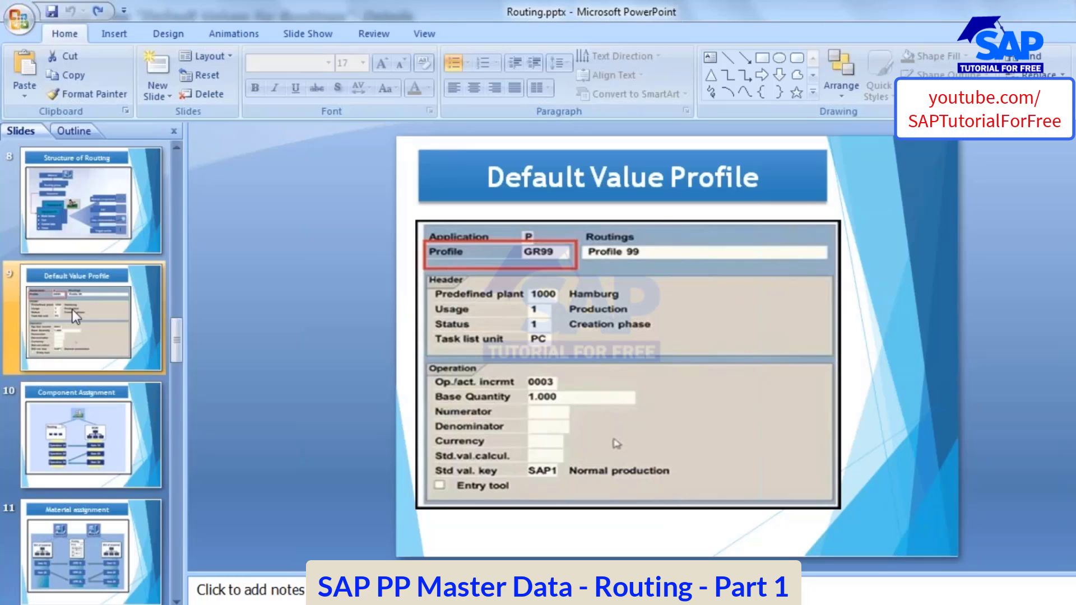
Step: Go to the Component Assignment slide in the presentation and select its diagram
click(62, 416)
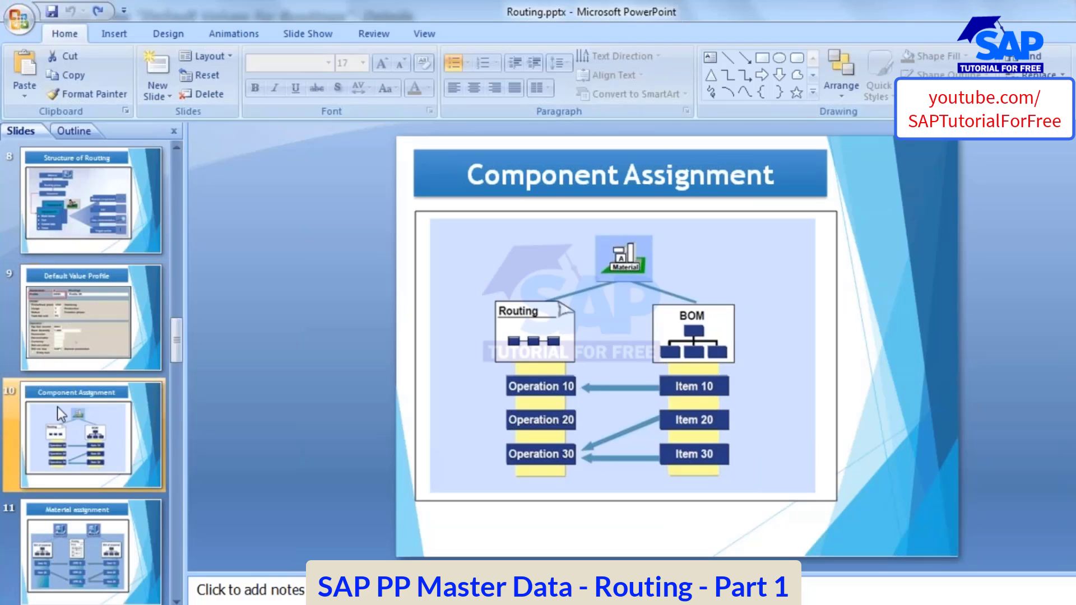
click(635, 360)
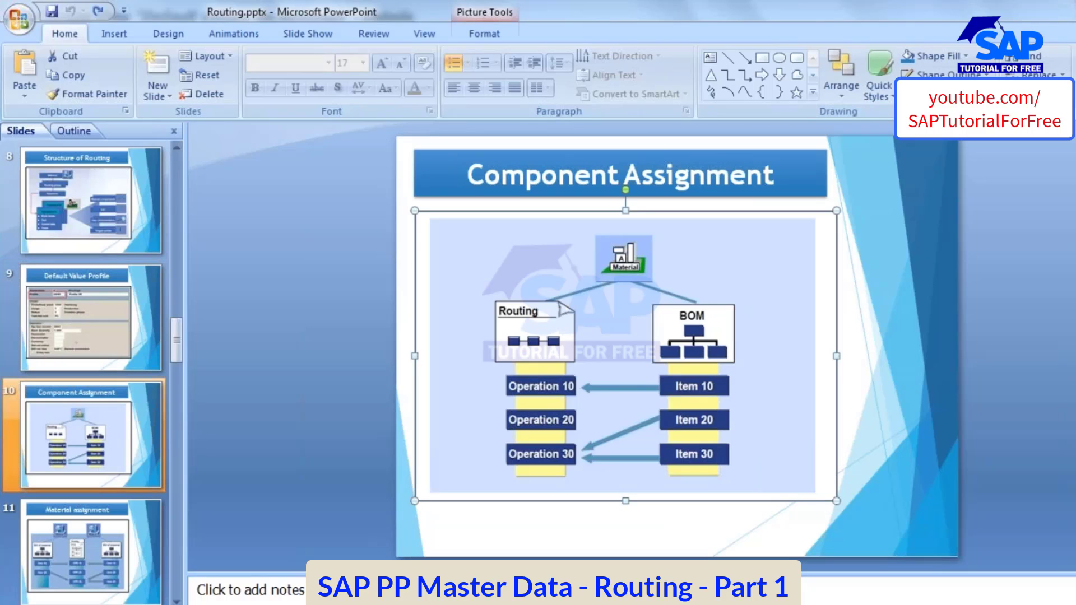